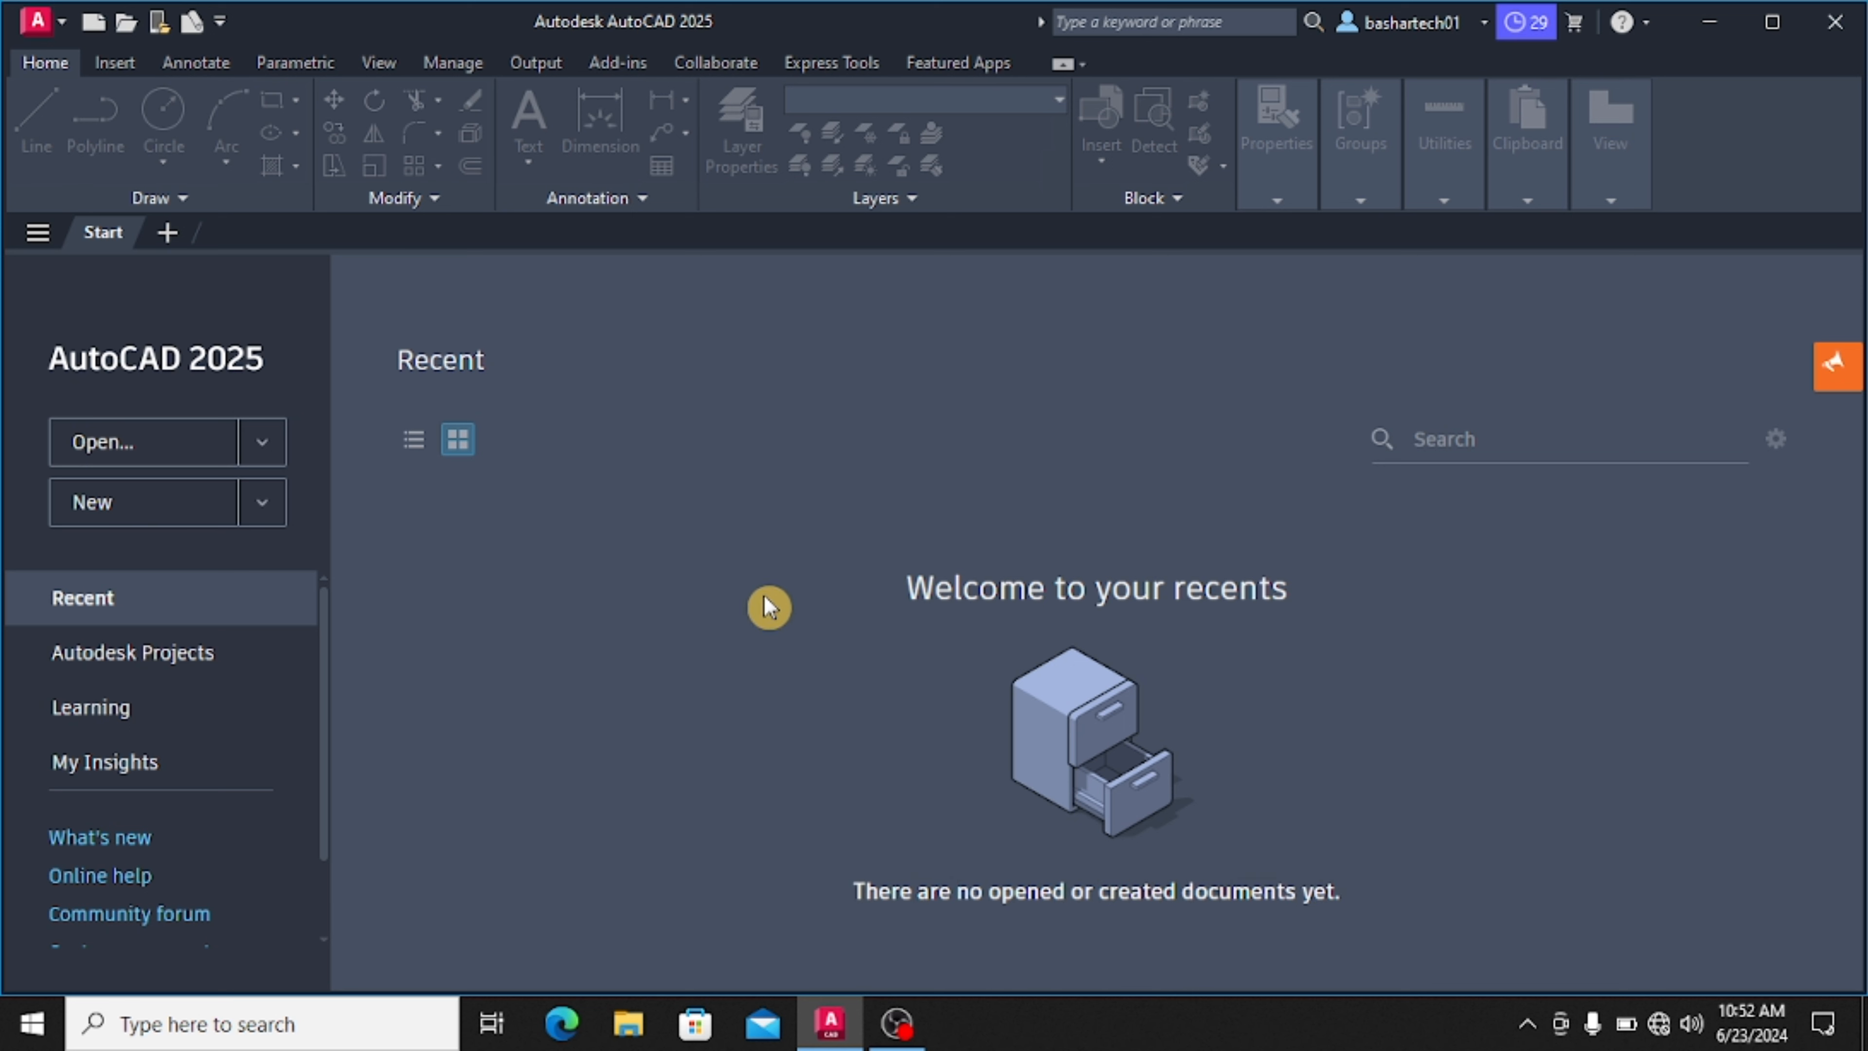
Create a new drawing and set its length units to Architectural with 0'-0 1/4" precision
{"action": "left_click", "coordinate": [135, 507]}
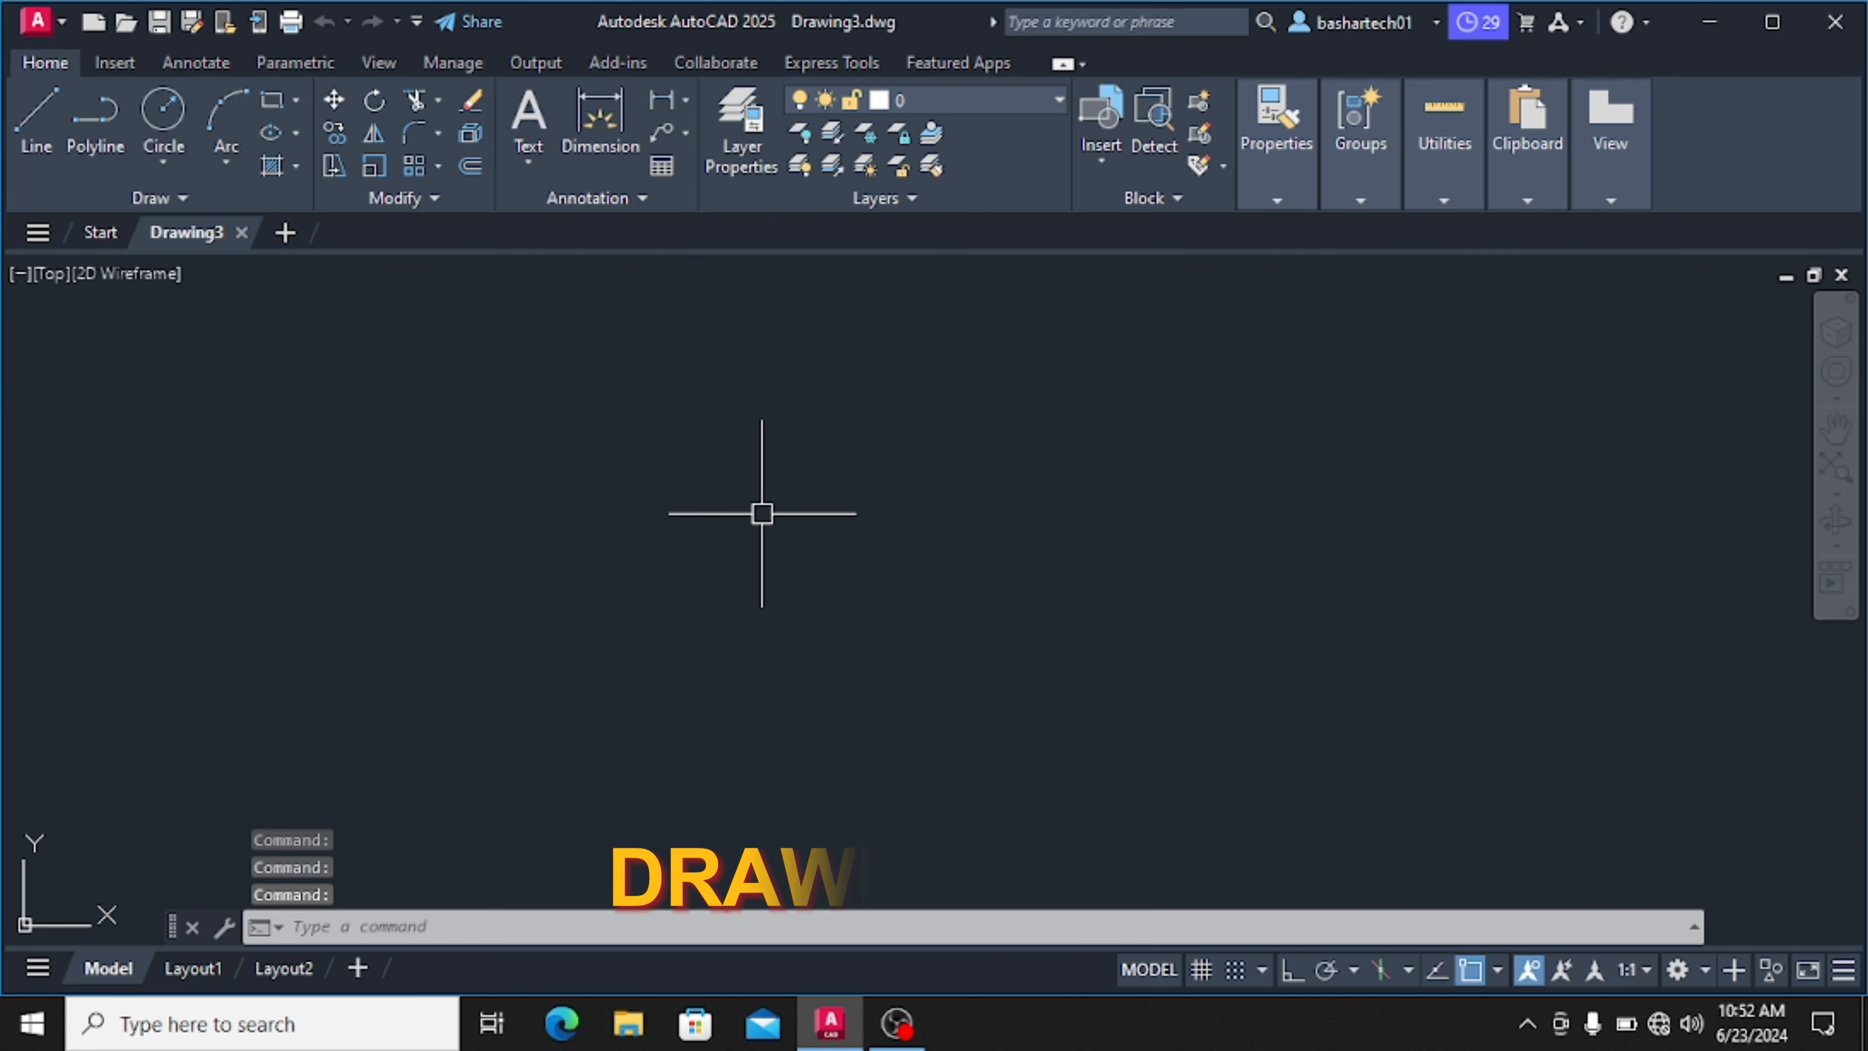
{"action": "type", "text": "UN"}
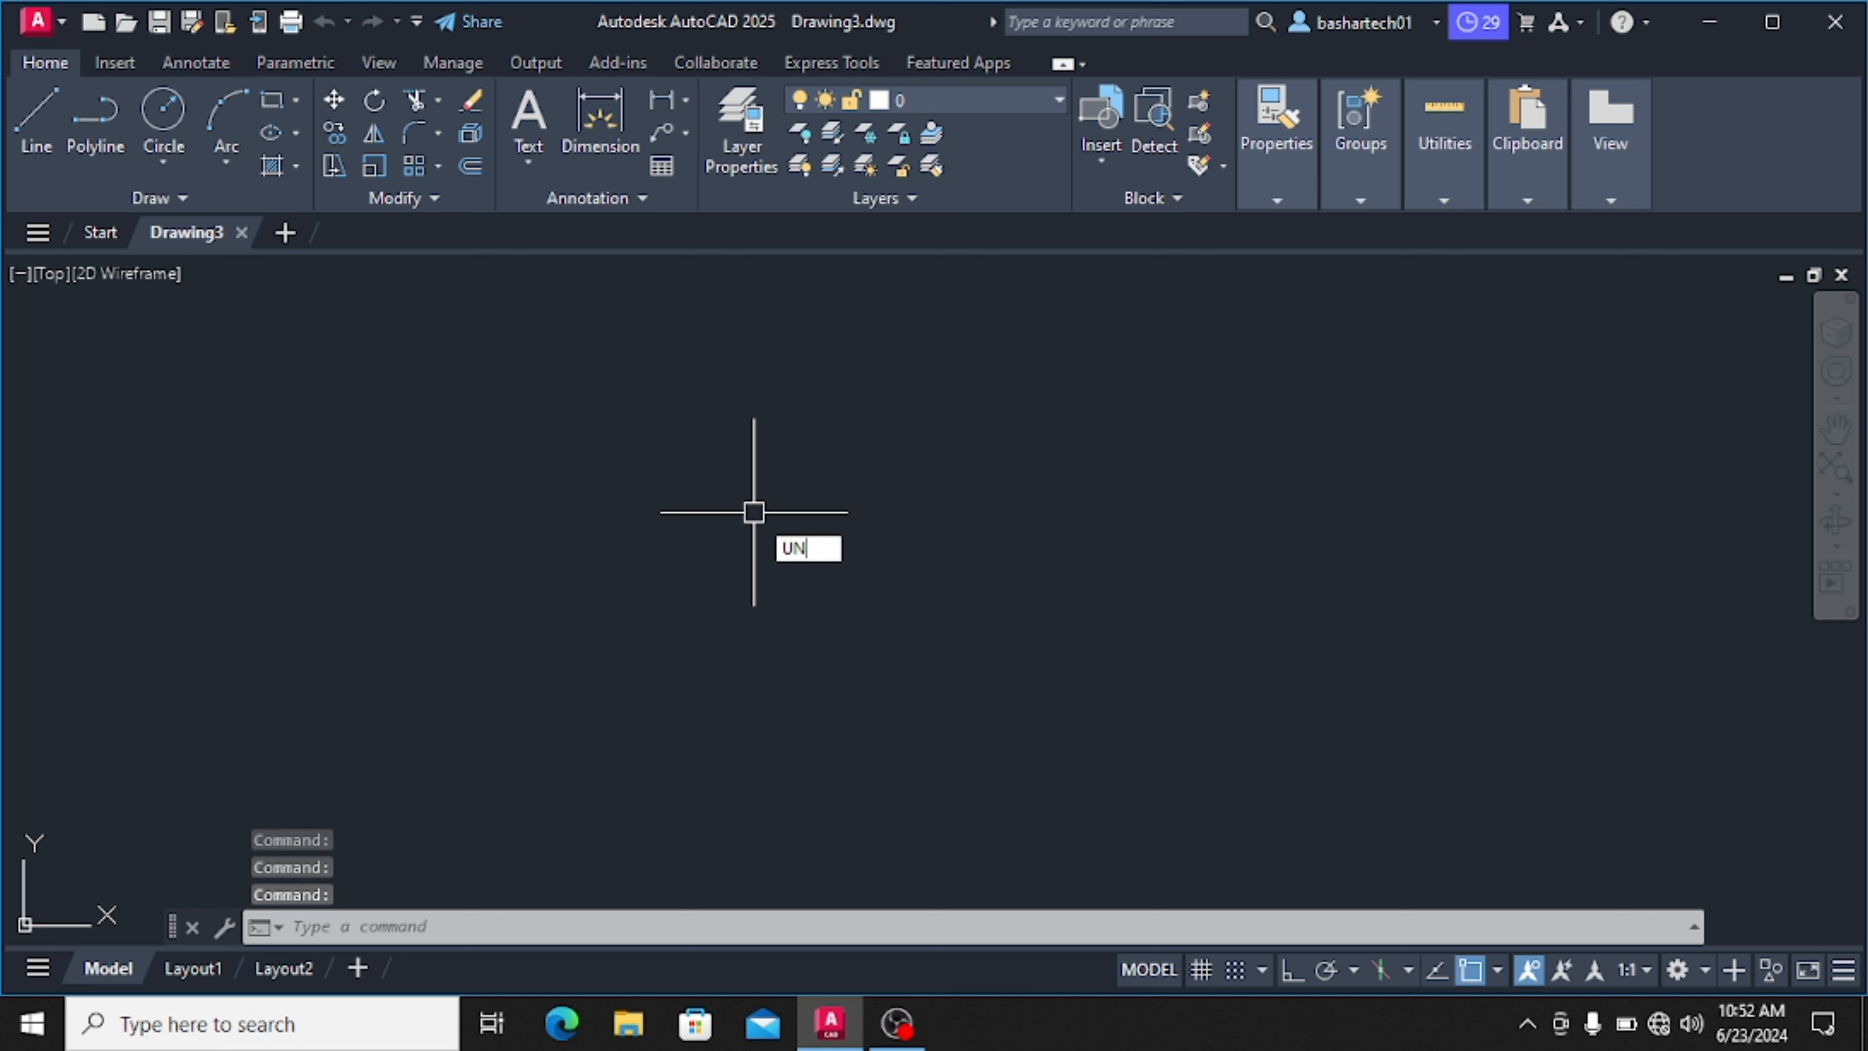
{"action": "type", "text": "ITS"}
{"action": "key", "text": "Return"}
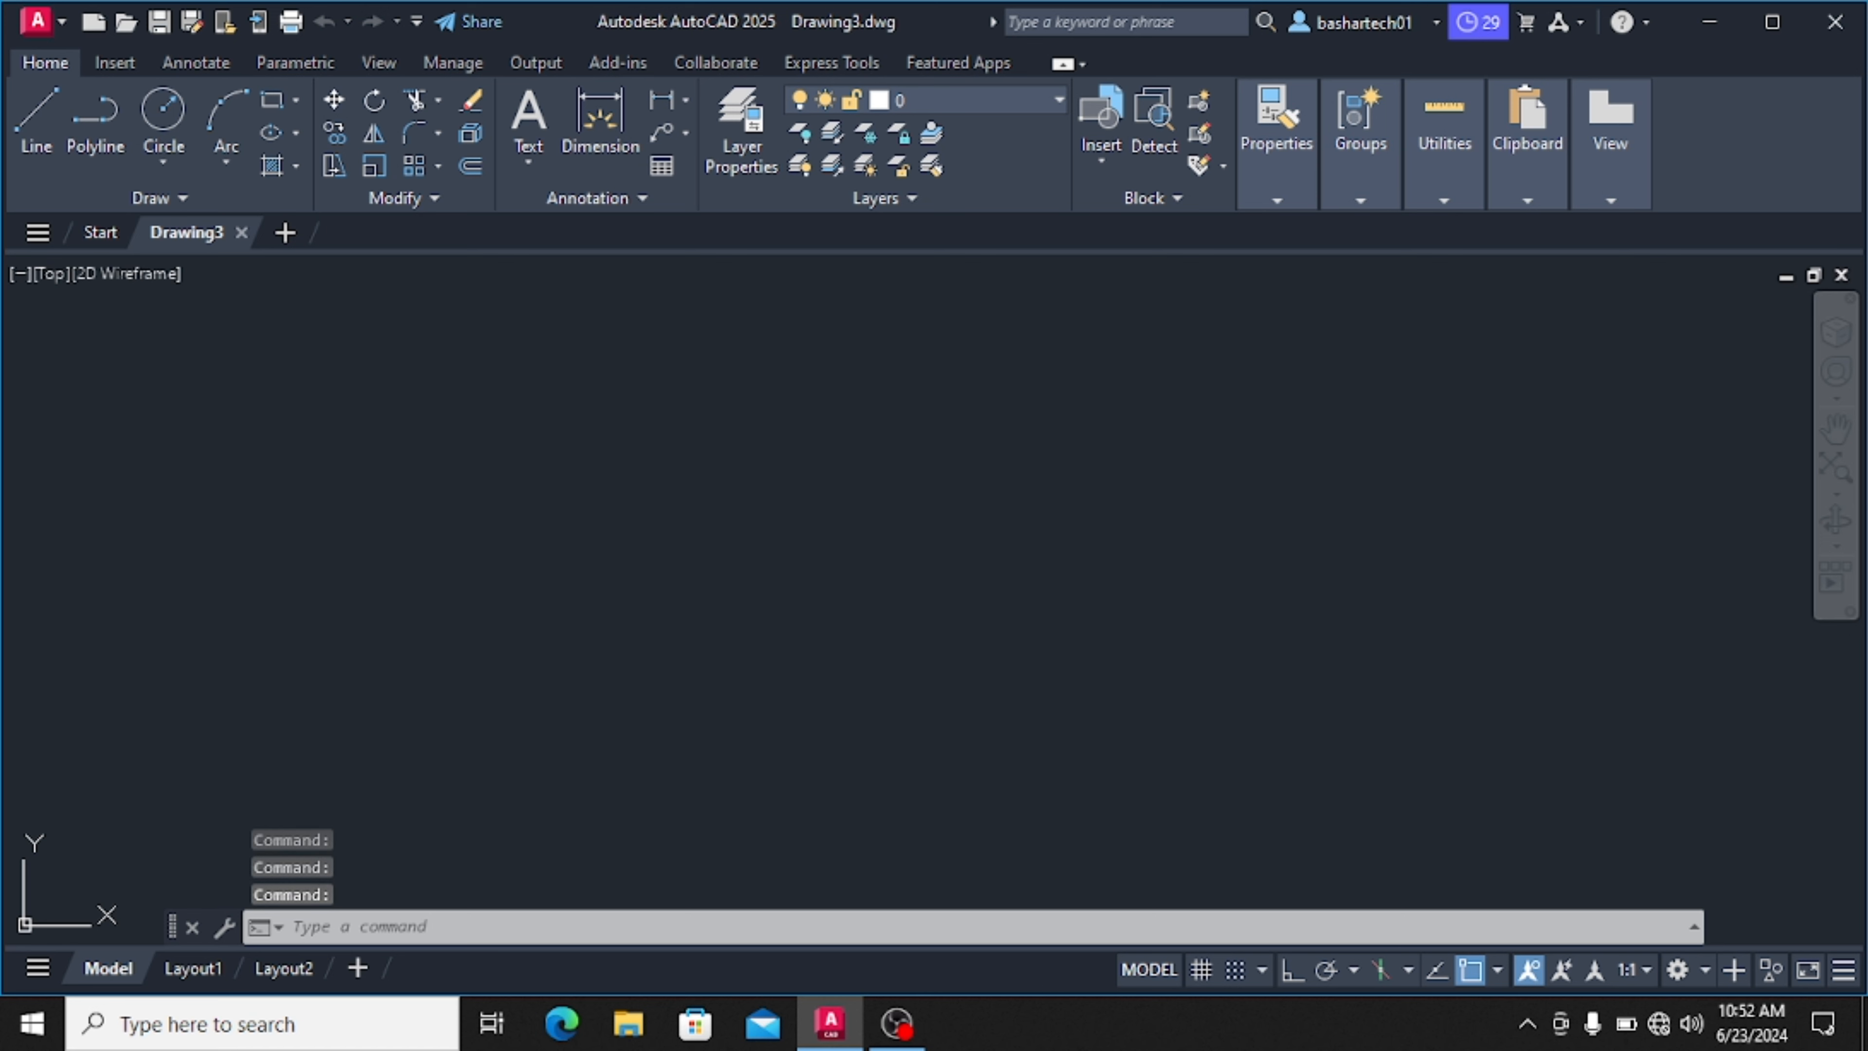
{"action": "left_click", "coordinate": [846, 319]}
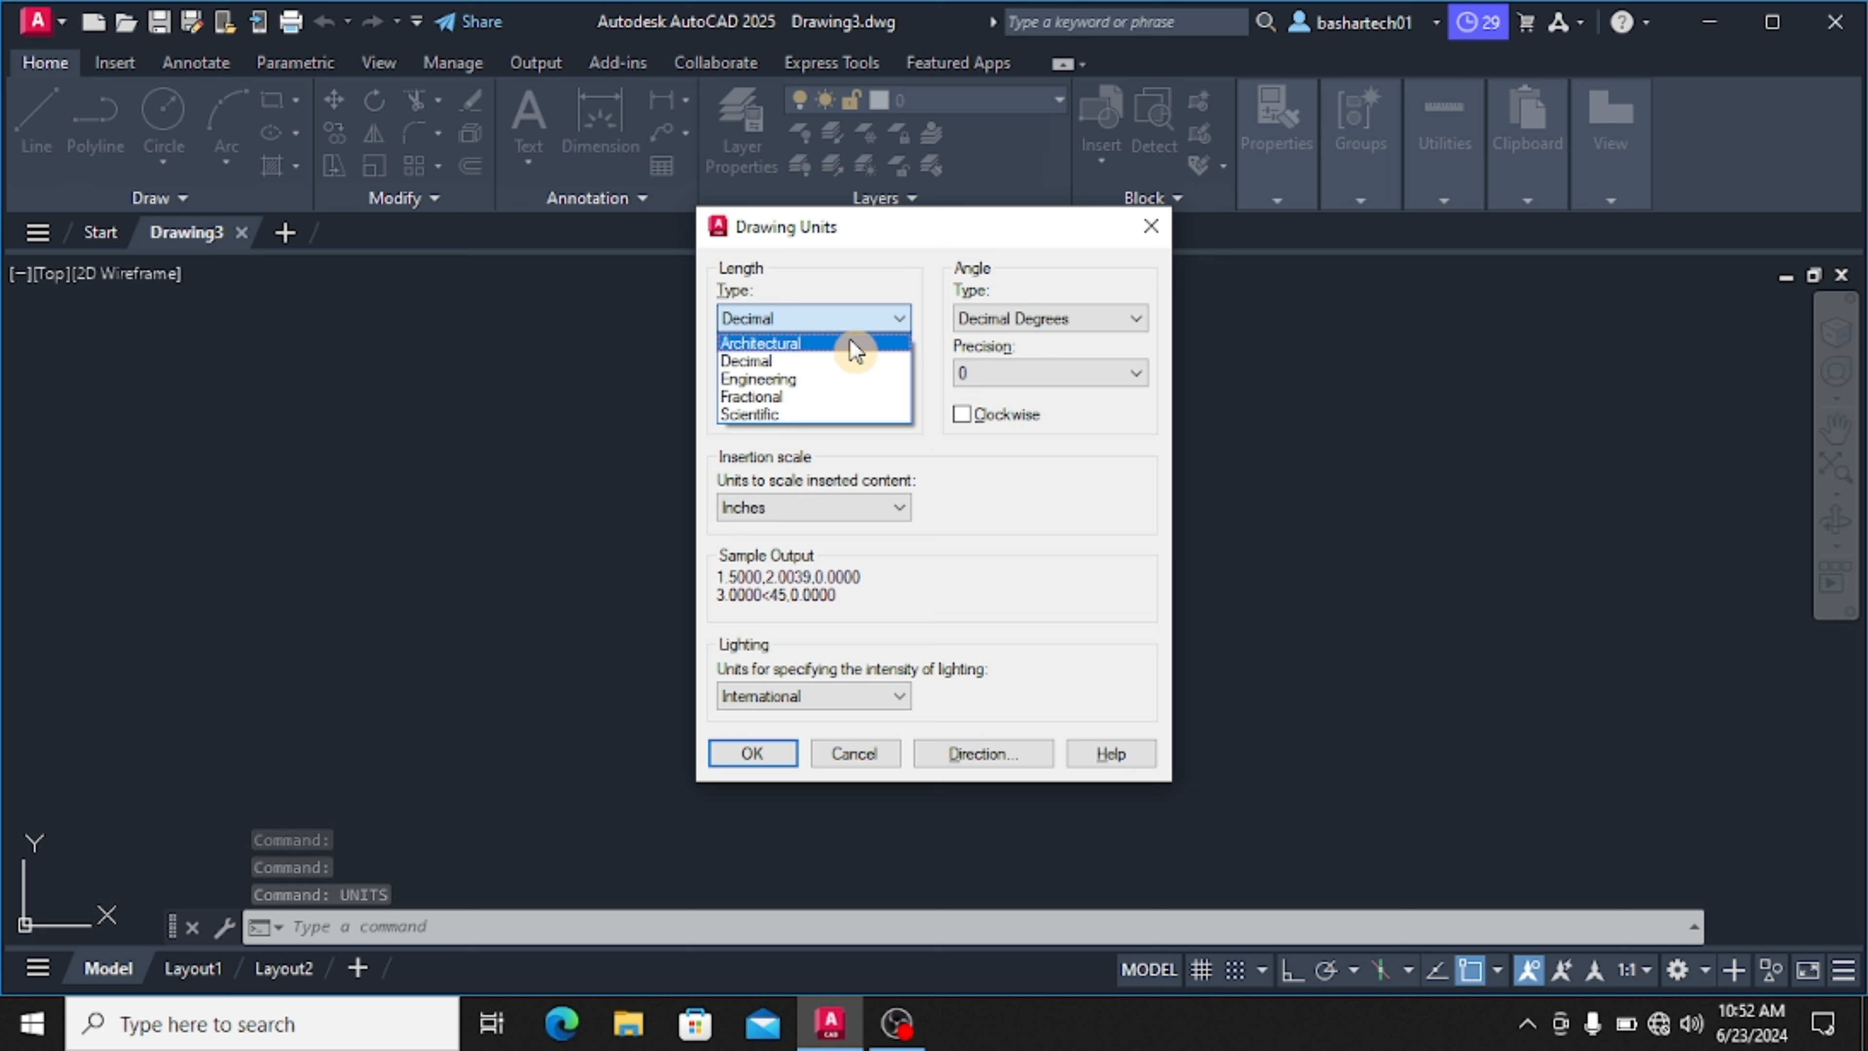
{"action": "left_click", "coordinate": [850, 343]}
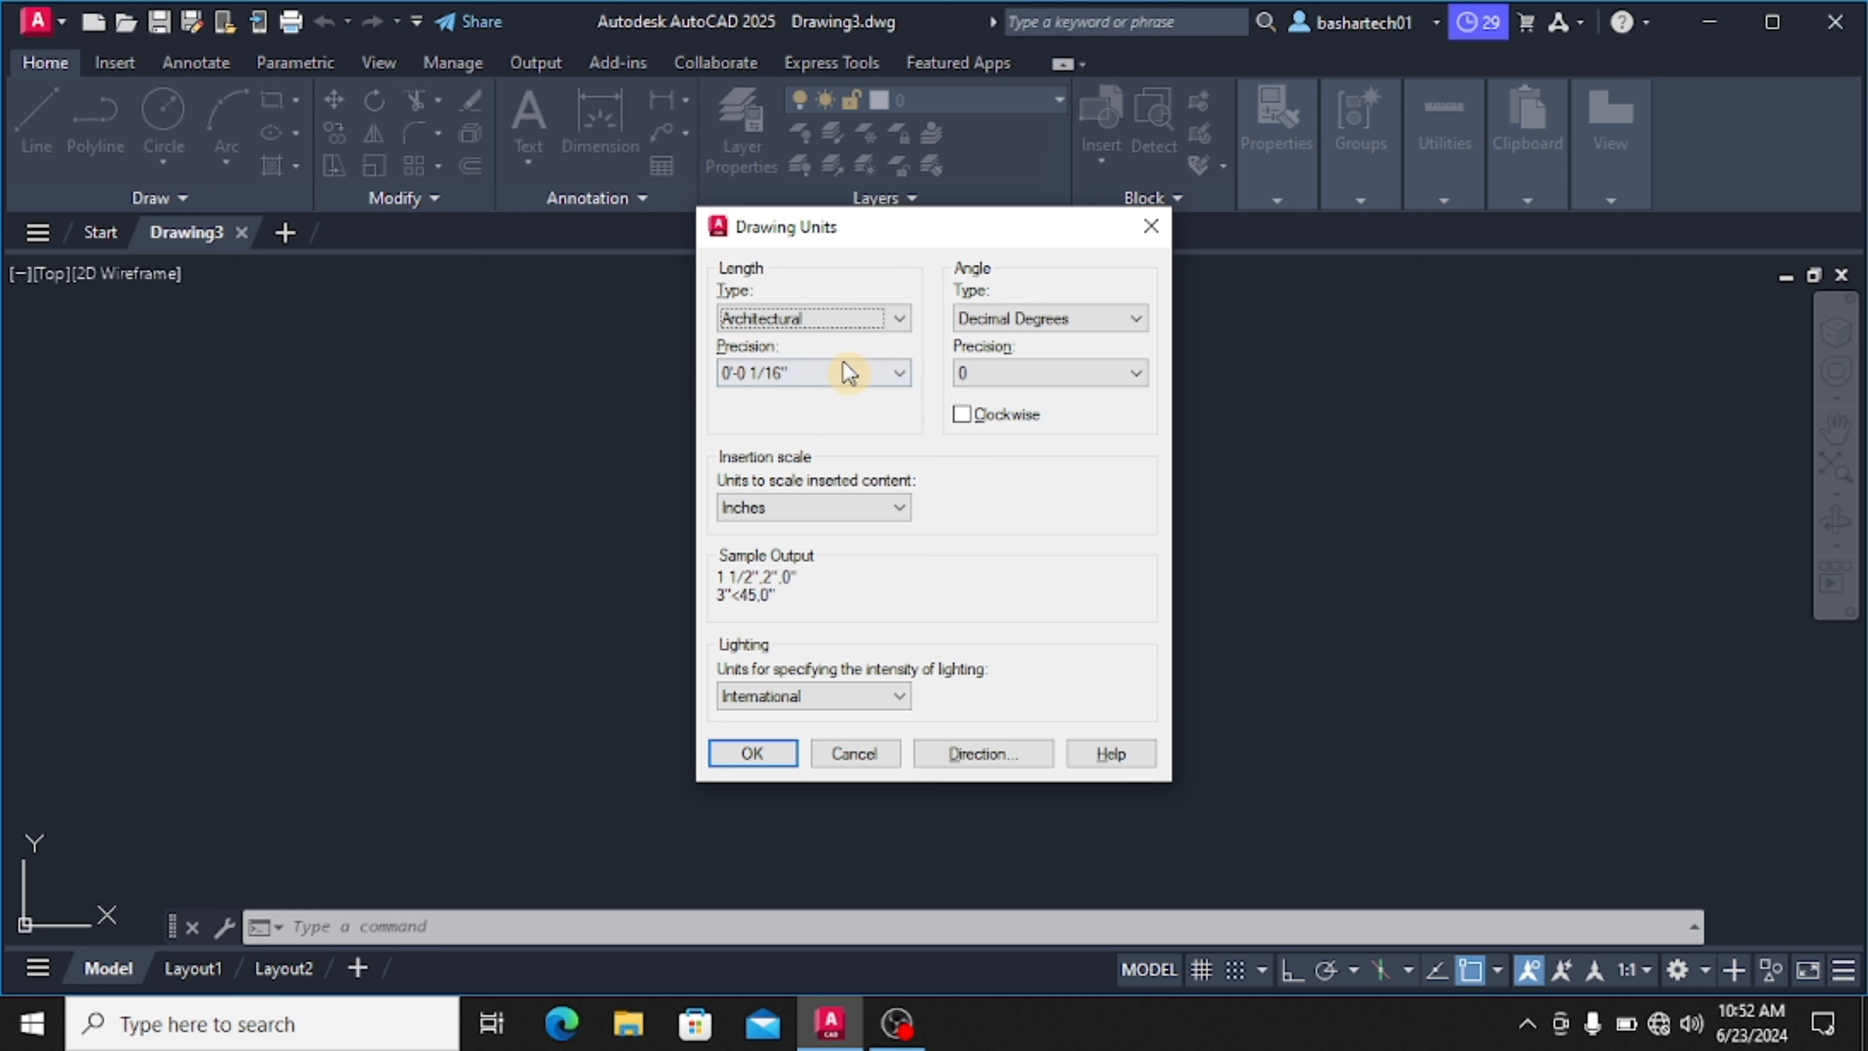
{"action": "left_click", "coordinate": [881, 378]}
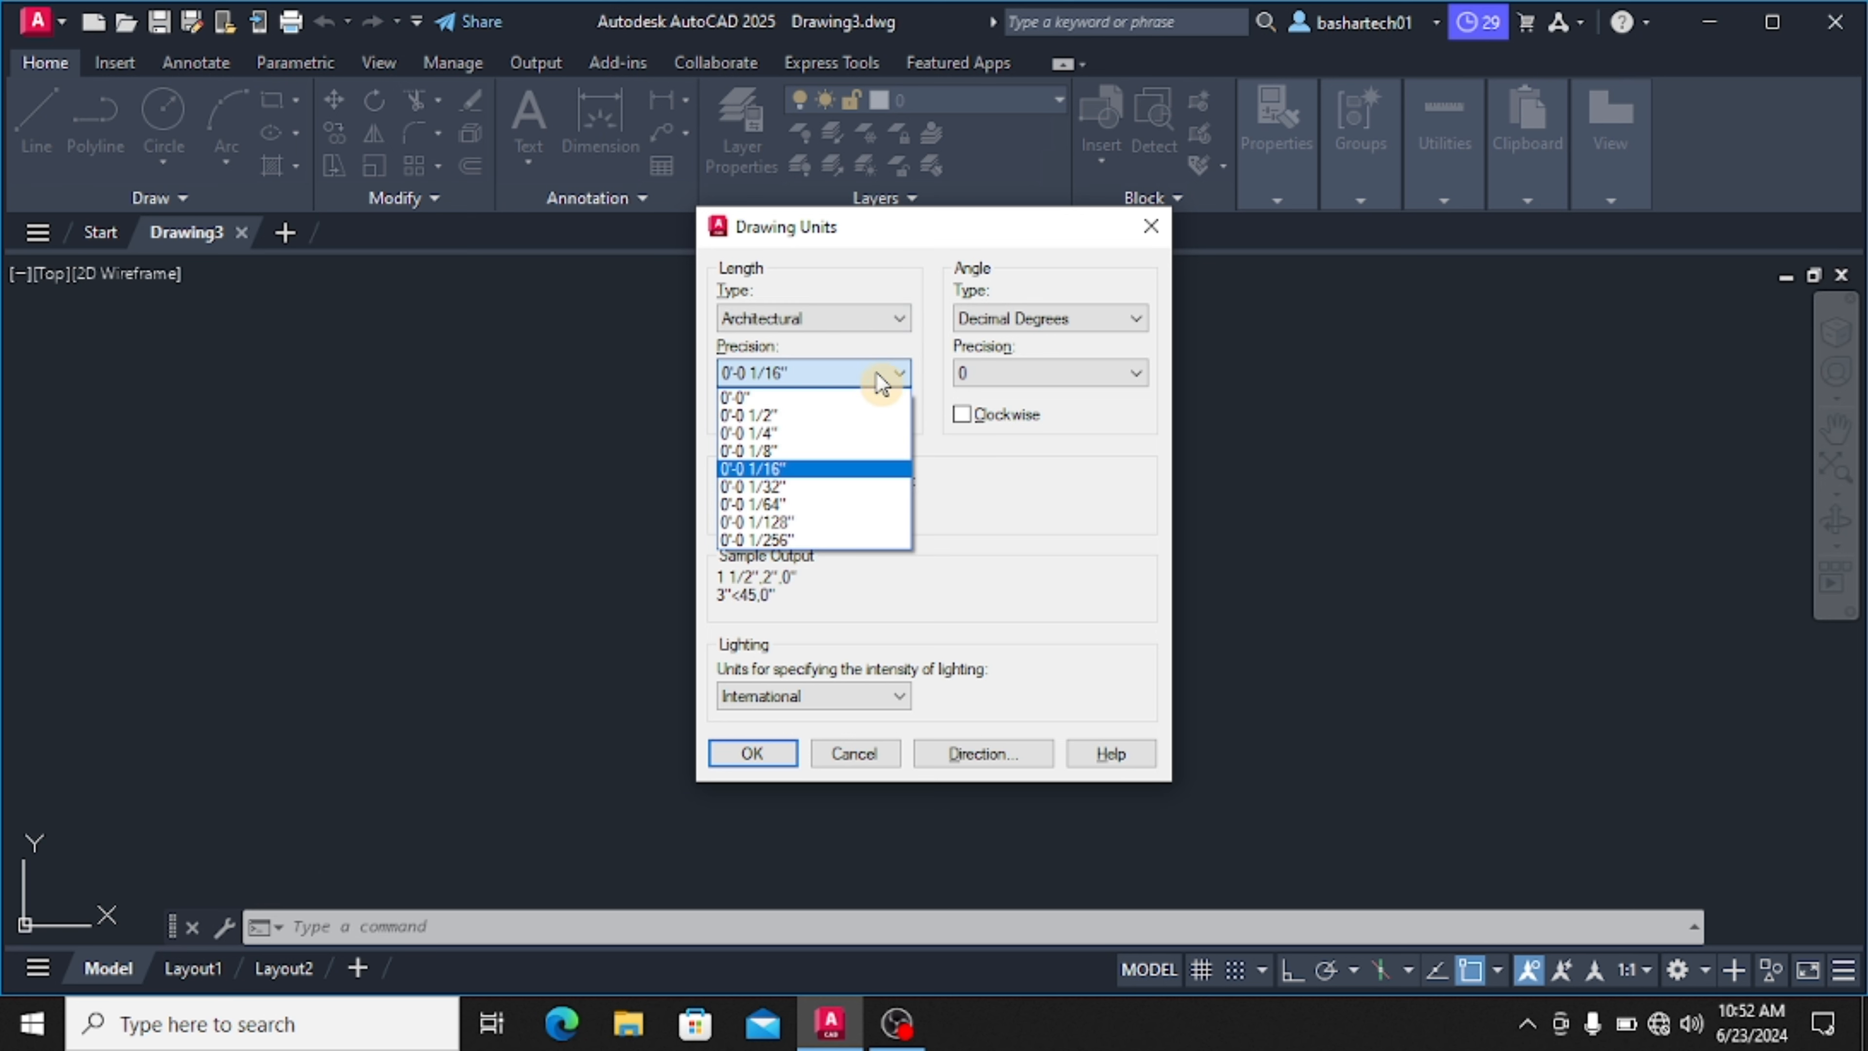
{"action": "left_click", "coordinate": [867, 434]}
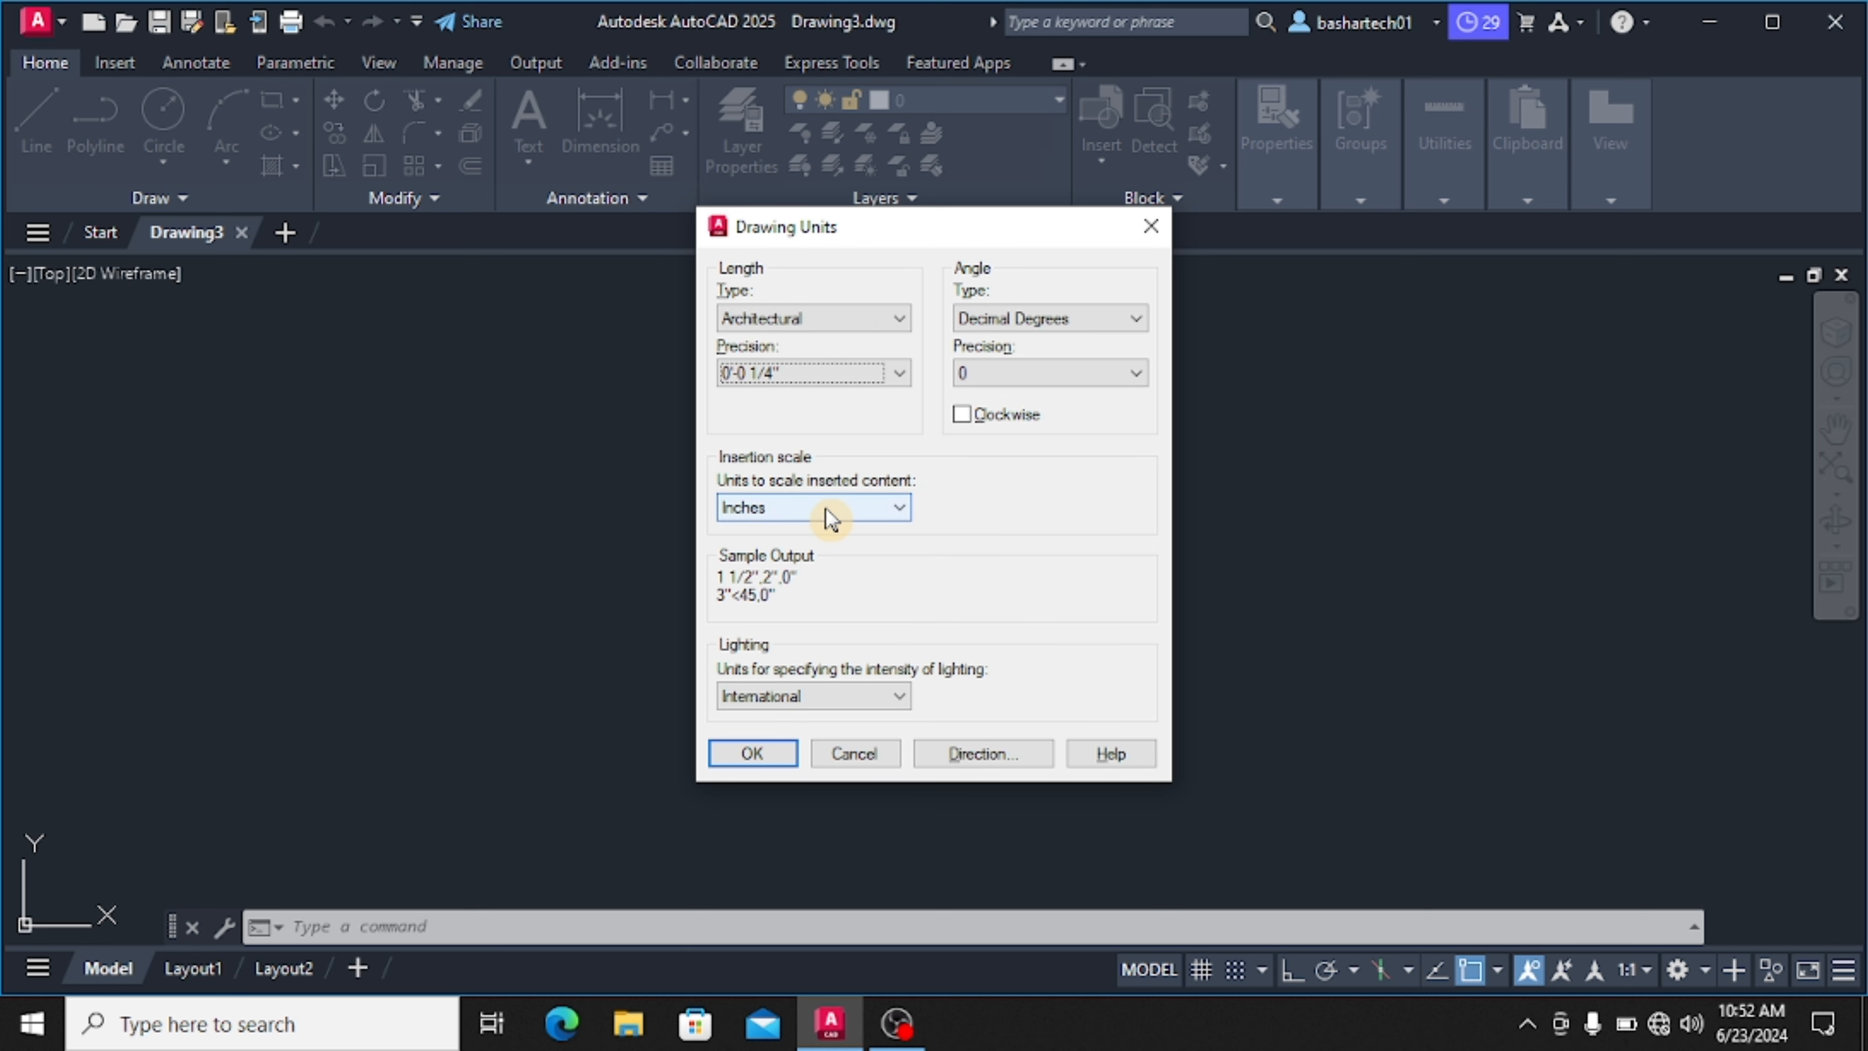
{"action": "left_click", "coordinate": [753, 753]}
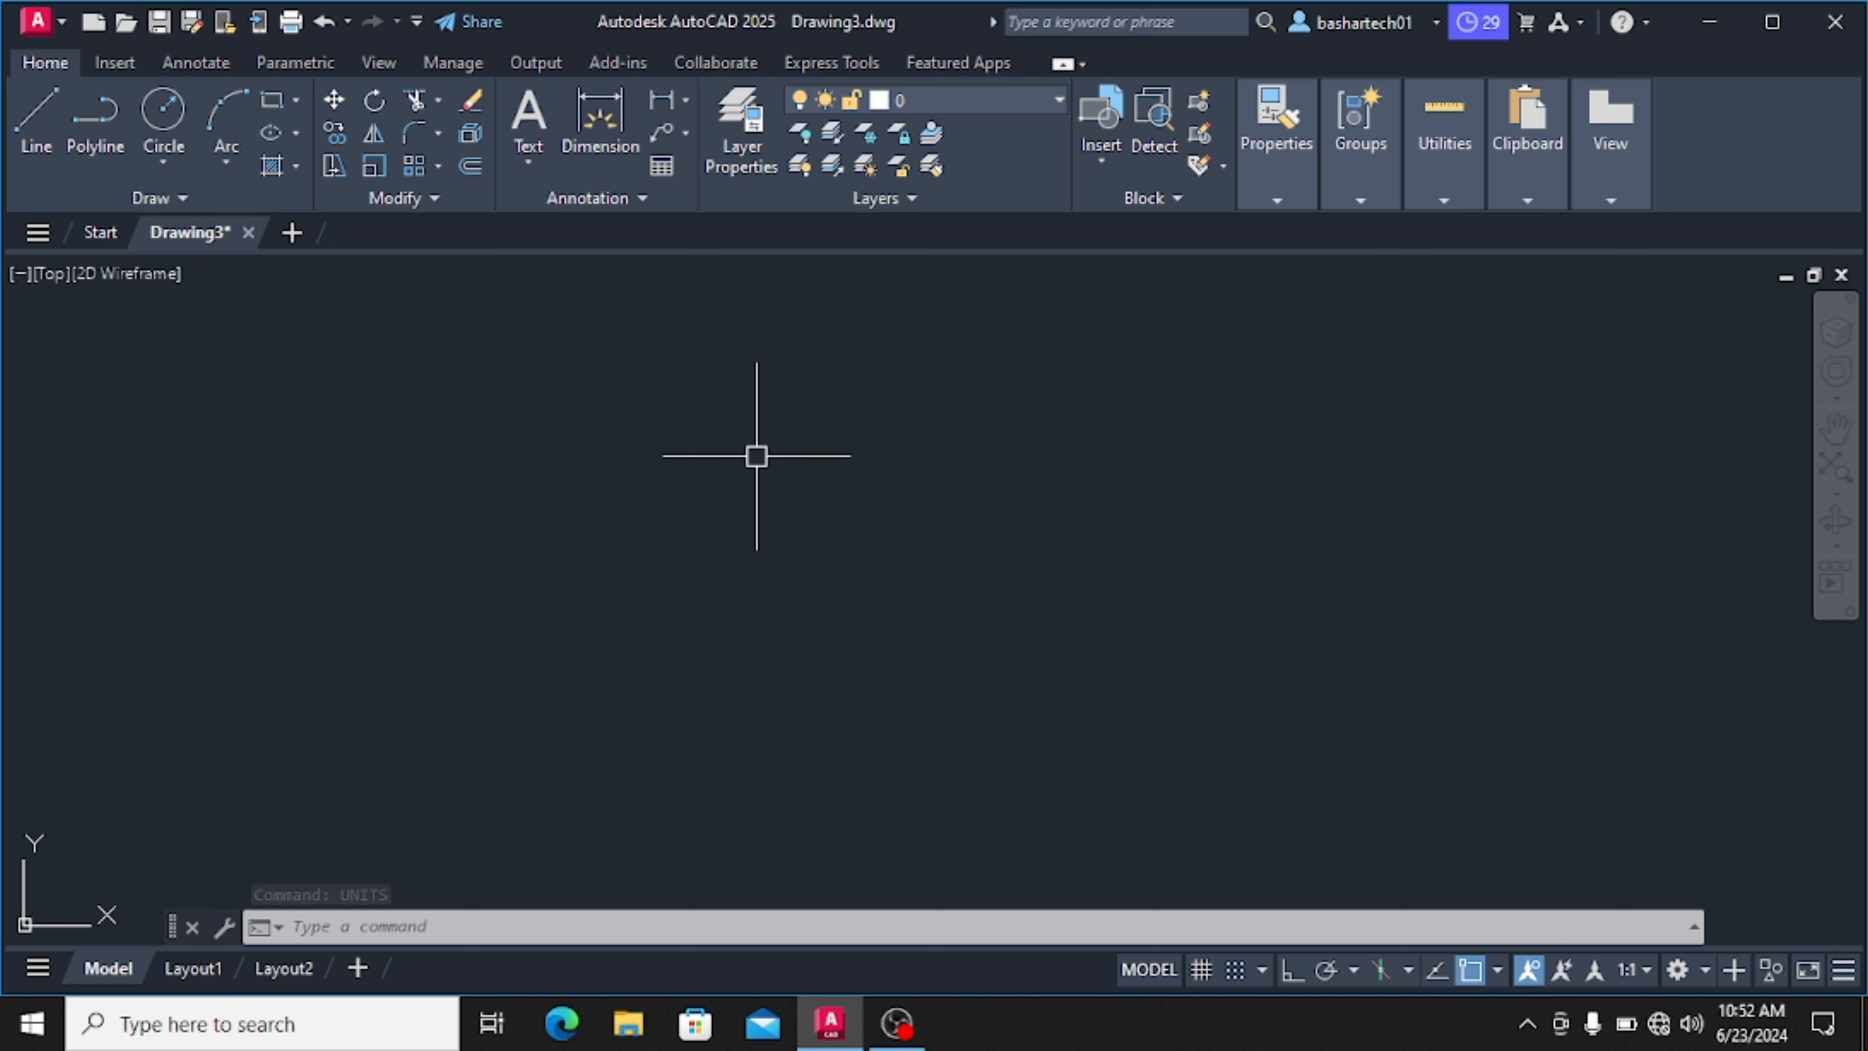
Create three new layers named WALLS, DOORS and WINDOWS
{"action": "type", "text": "LAYER"}
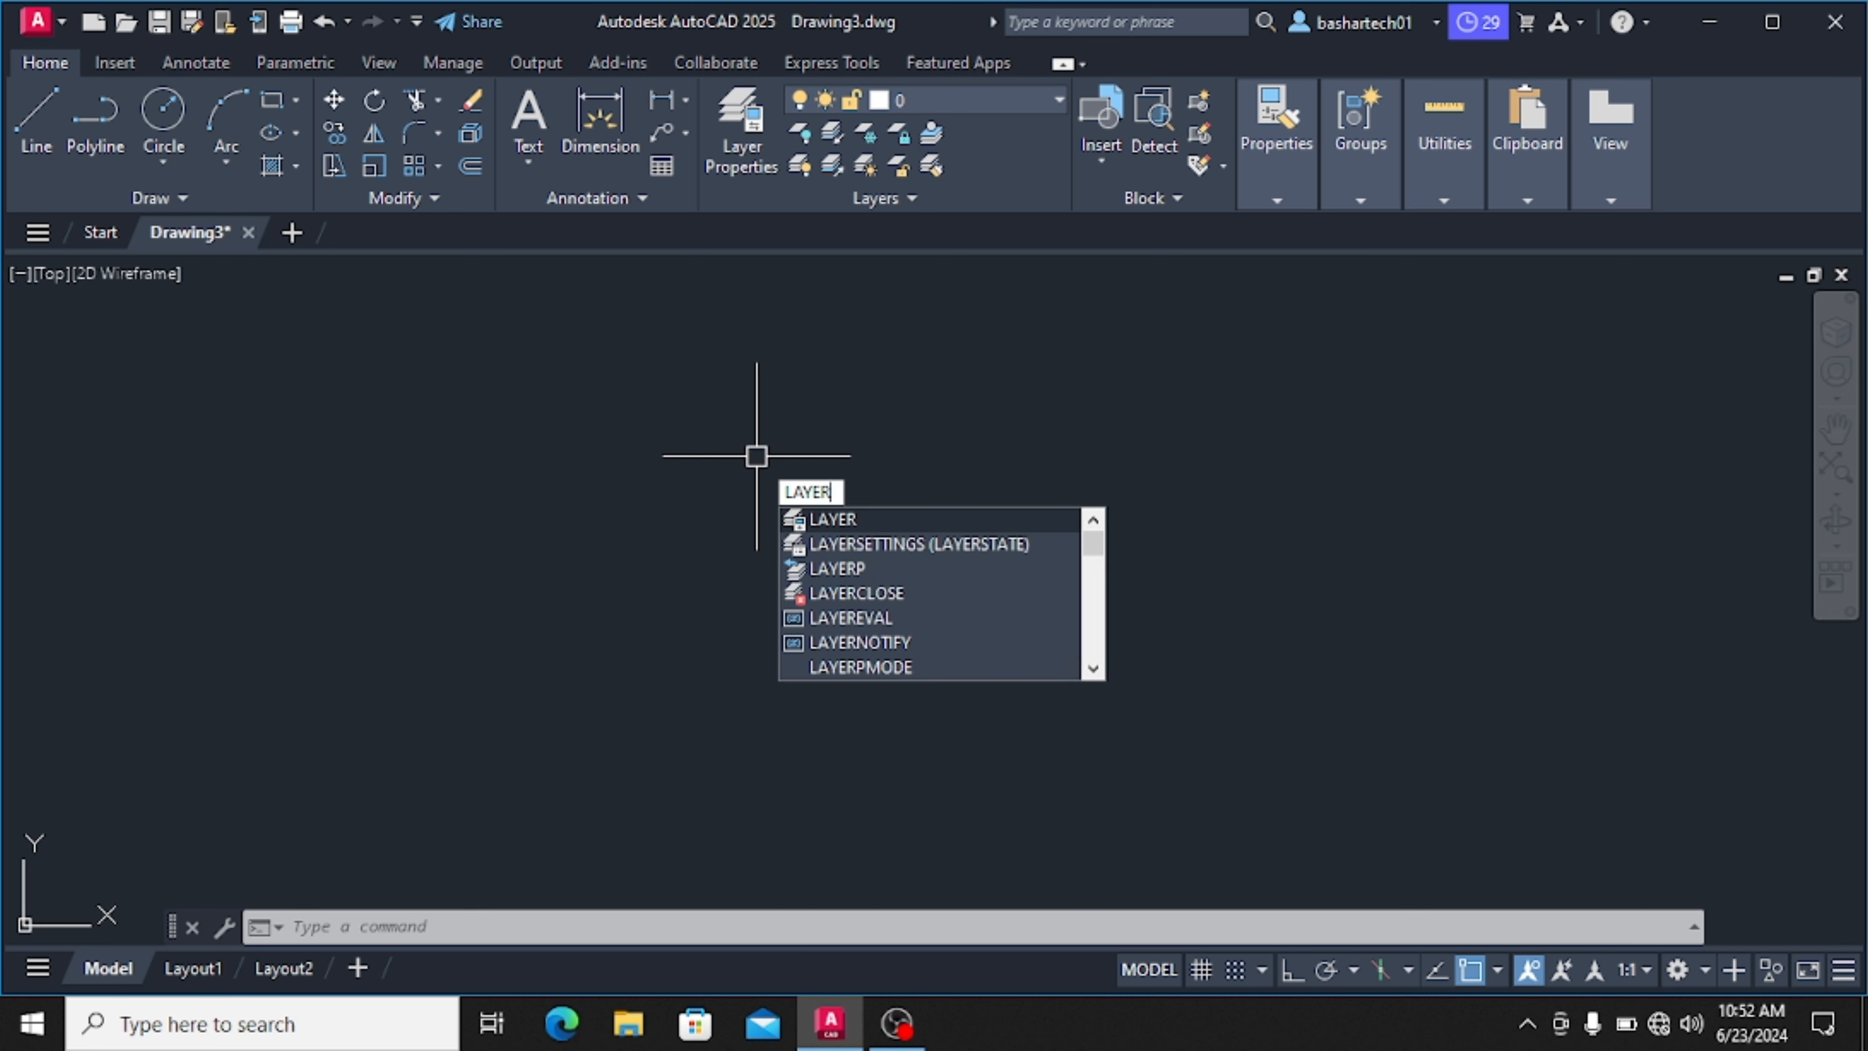
{"action": "type", "text": "S"}
{"action": "key", "text": "Return"}
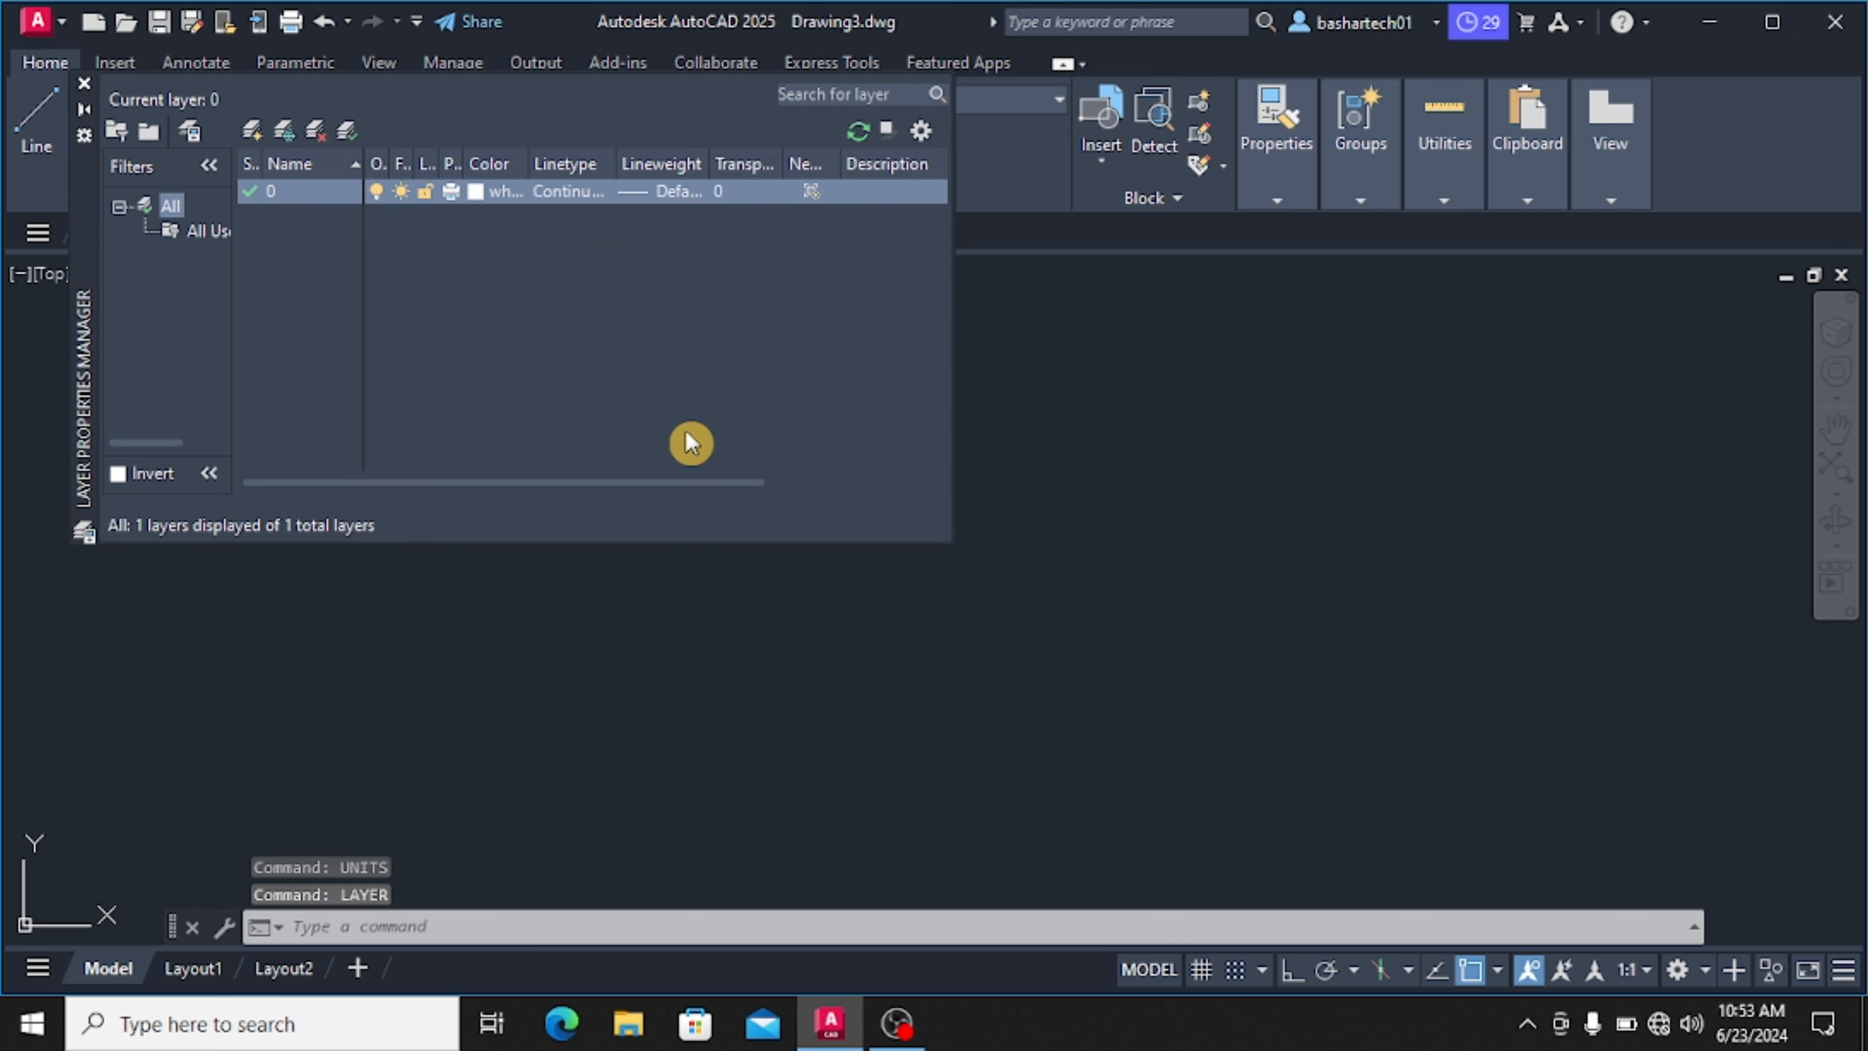
{"action": "left_click", "coordinate": [252, 132]}
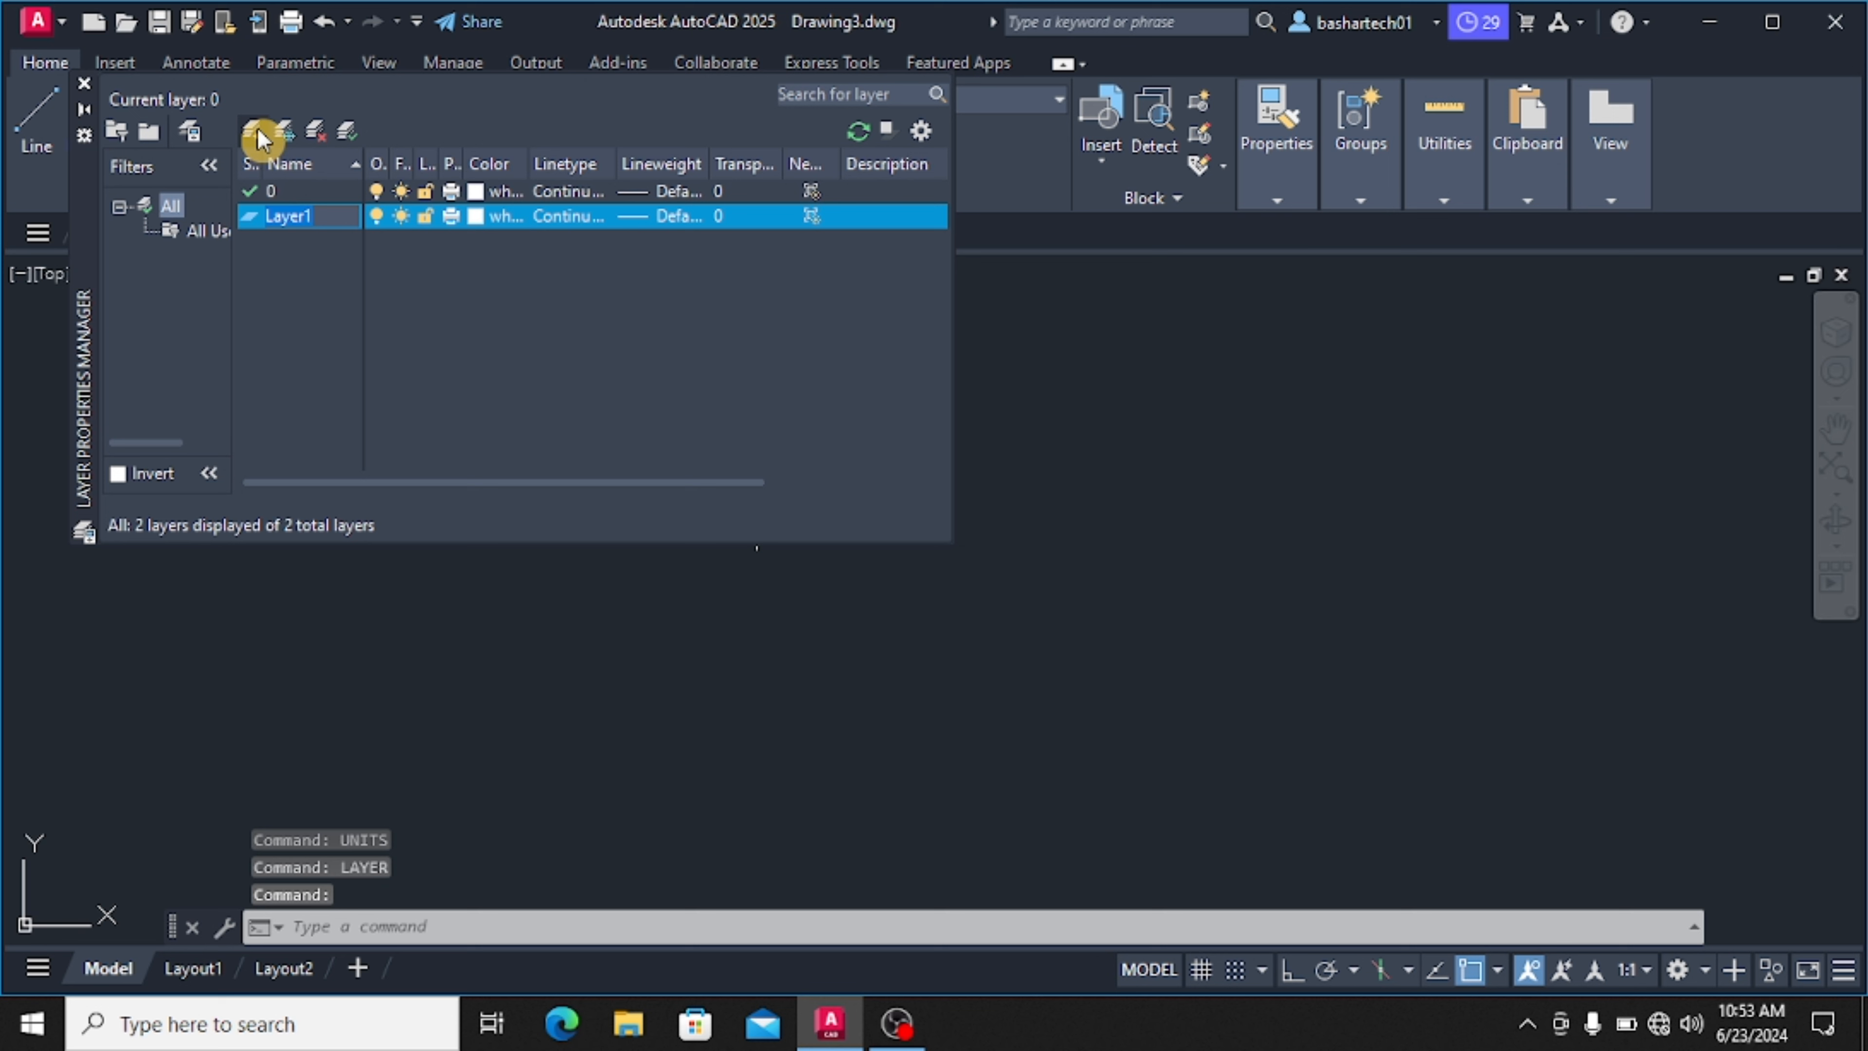
{"action": "type", "text": "WALLS"}
{"action": "key", "text": "Return"}
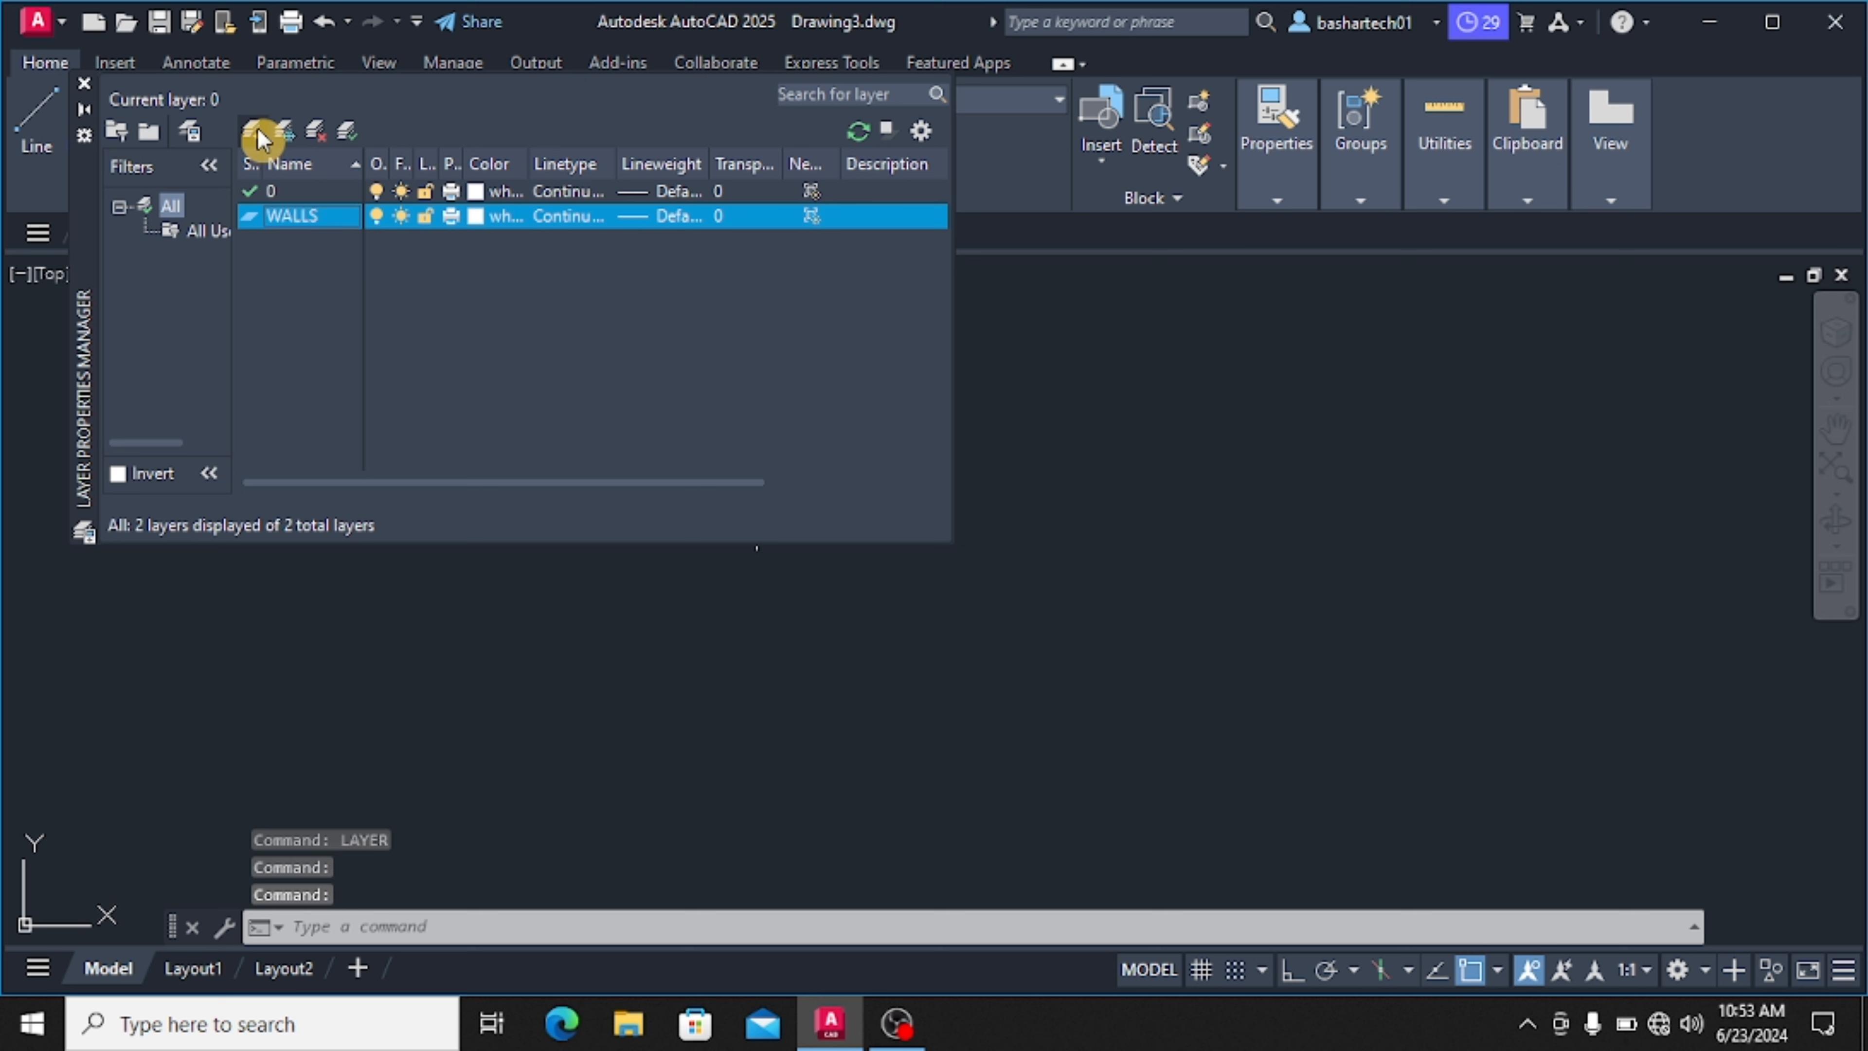
{"action": "left_click", "coordinate": [254, 134]}
{"action": "type", "text": "DOORS"}
{"action": "key", "text": "Return"}
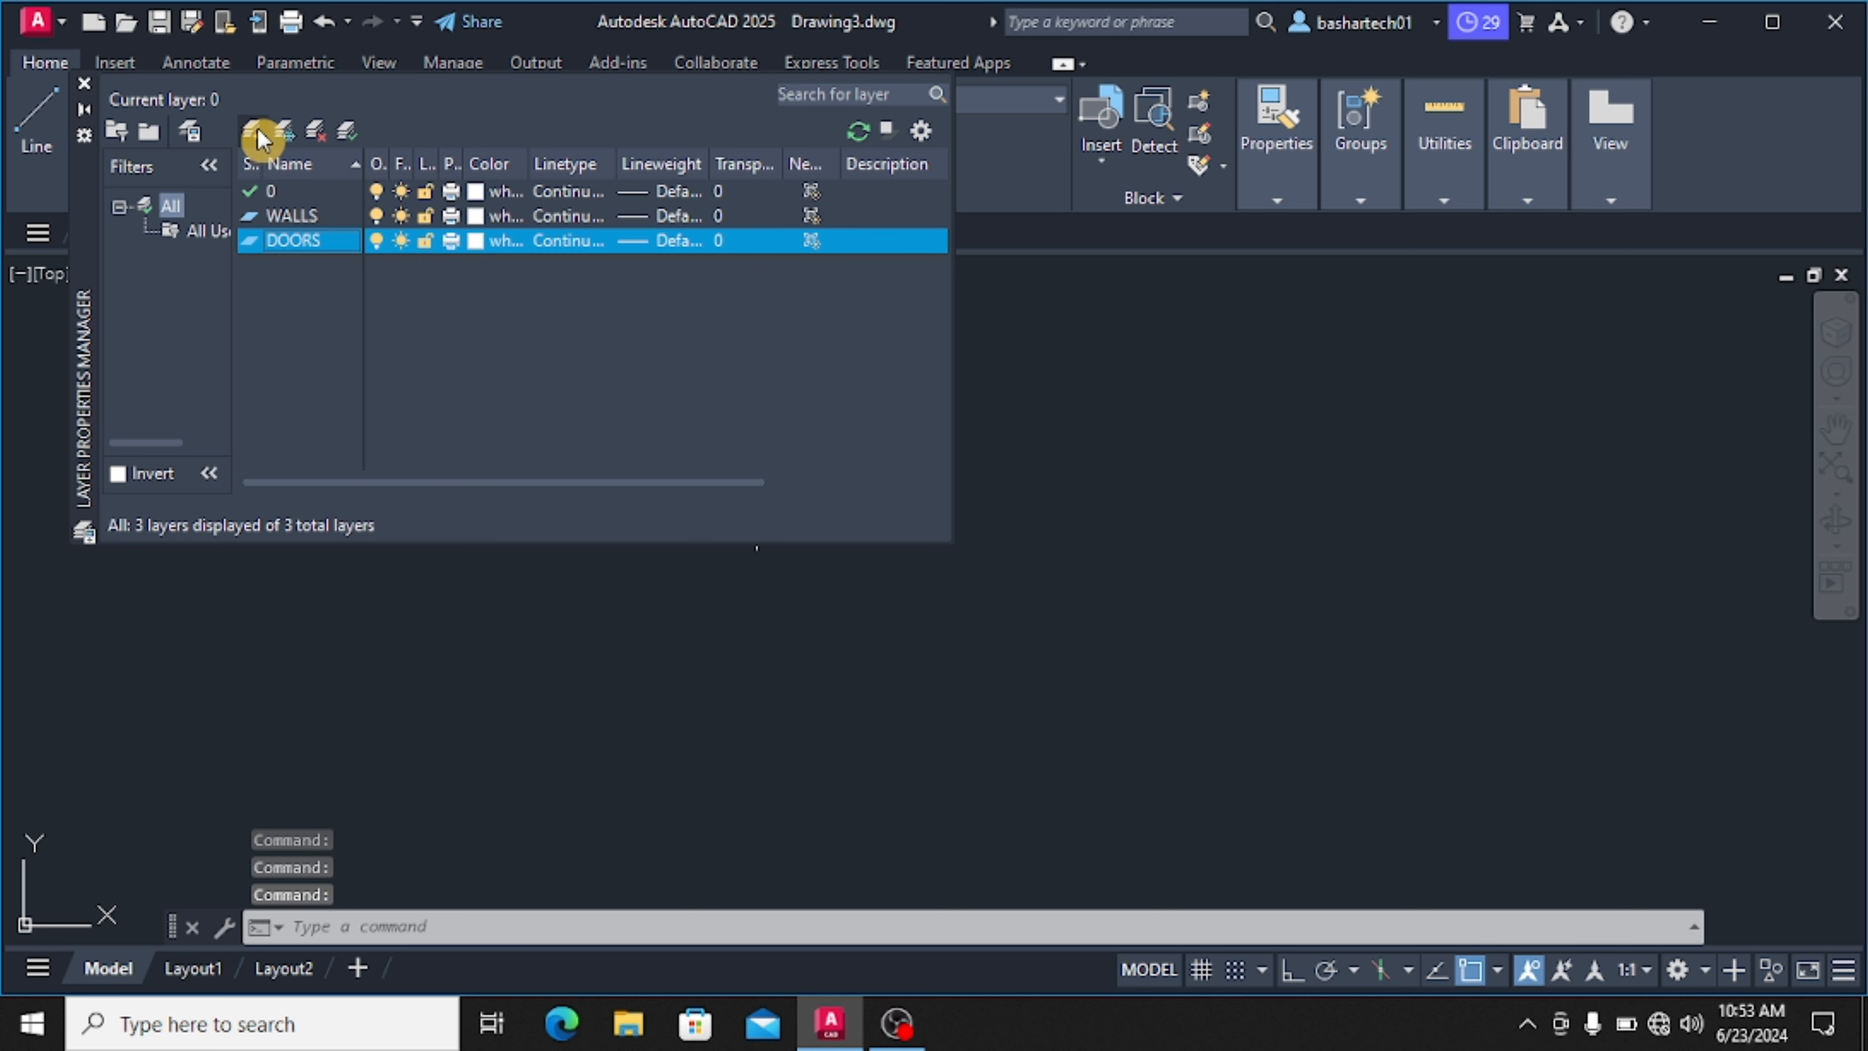
{"action": "left_click", "coordinate": [252, 132]}
{"action": "type", "text": "WINDOWS"}
{"action": "left_click", "coordinate": [256, 134]}
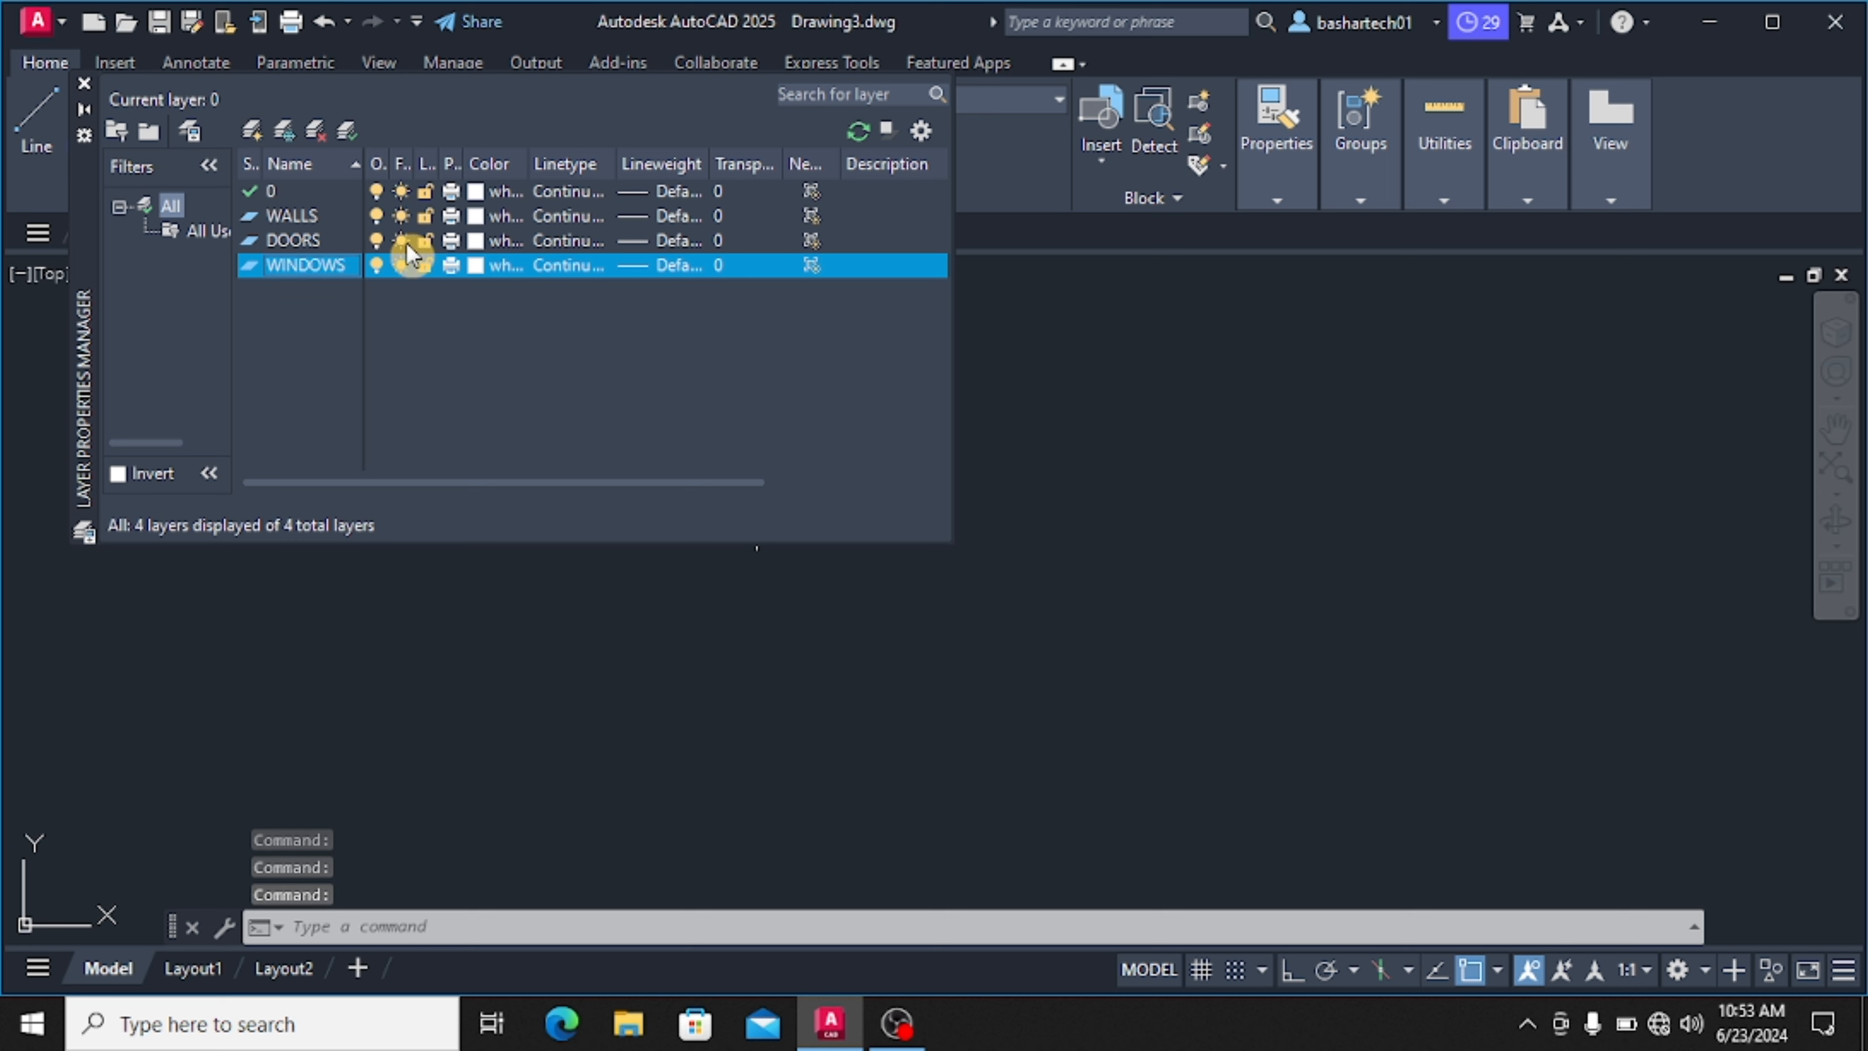
Set the DOORS layer's color to blue and the WINDOWS layer's color to cyan
{"action": "left_click", "coordinate": [506, 243]}
{"action": "left_click", "coordinate": [813, 597]}
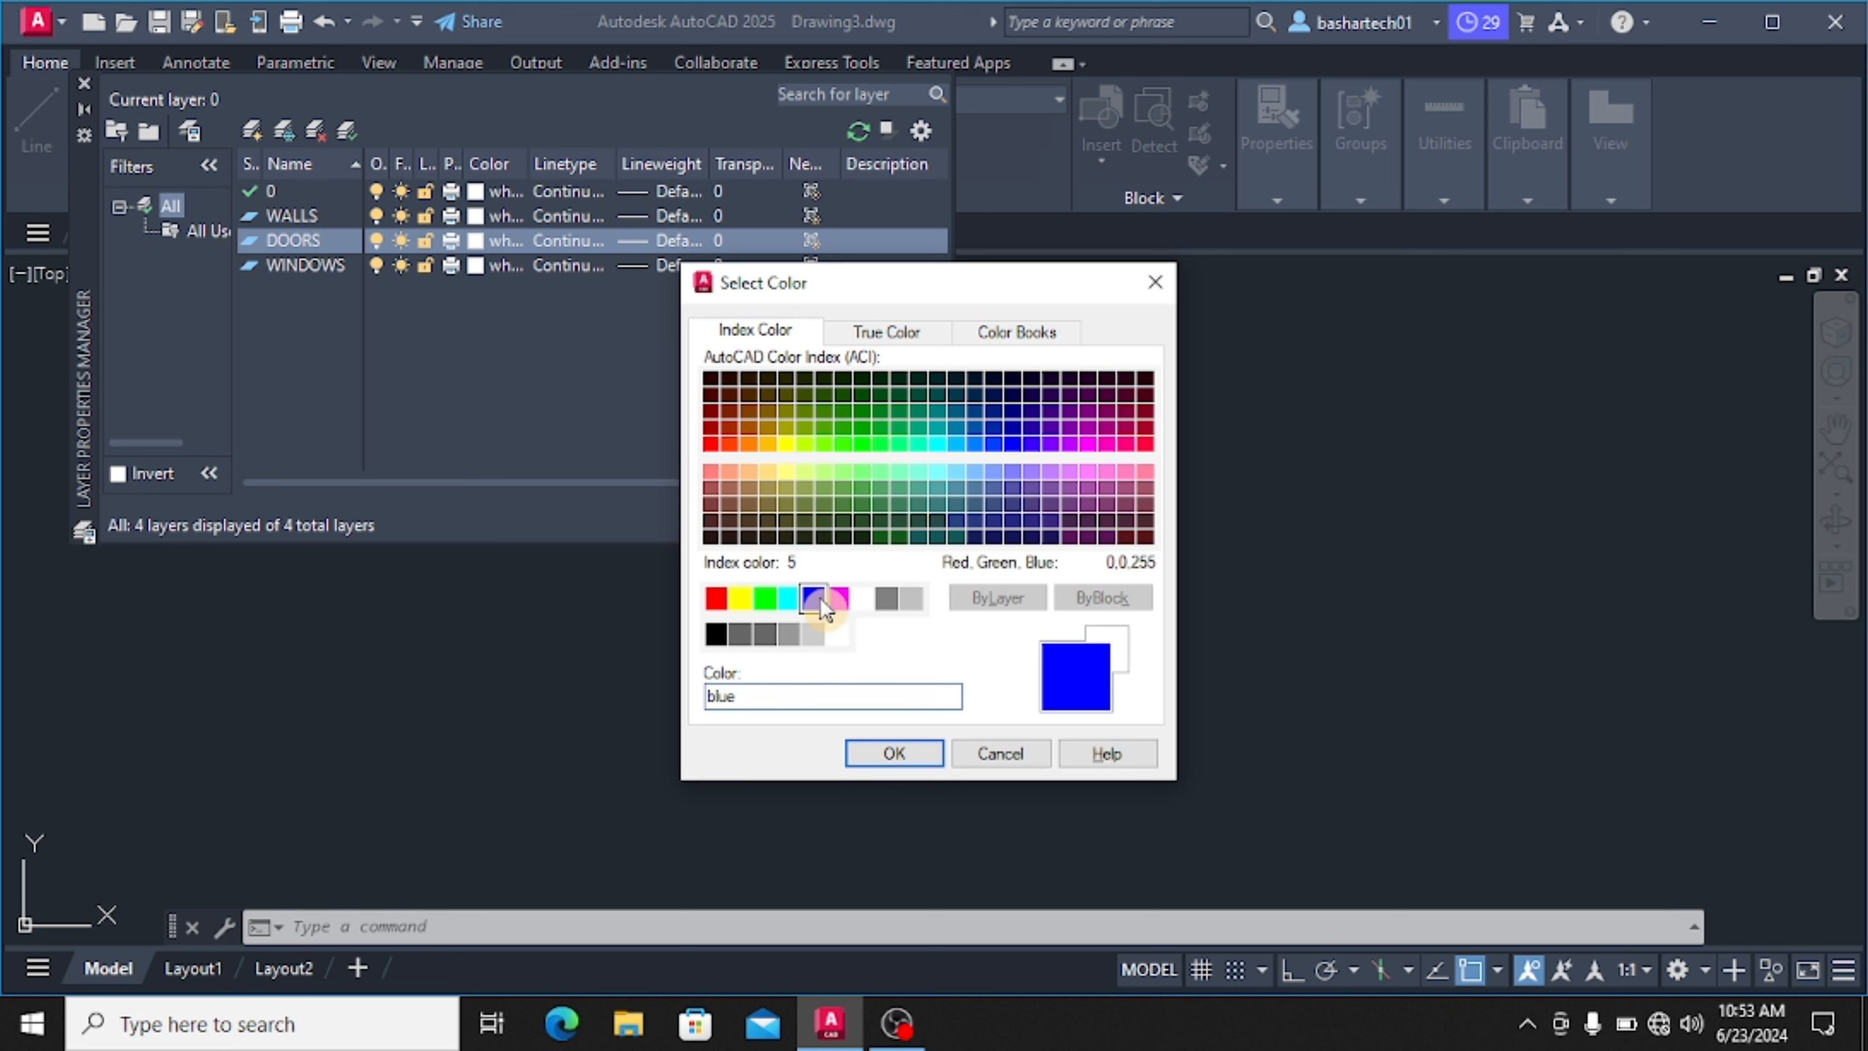
{"action": "left_click", "coordinate": [894, 752]}
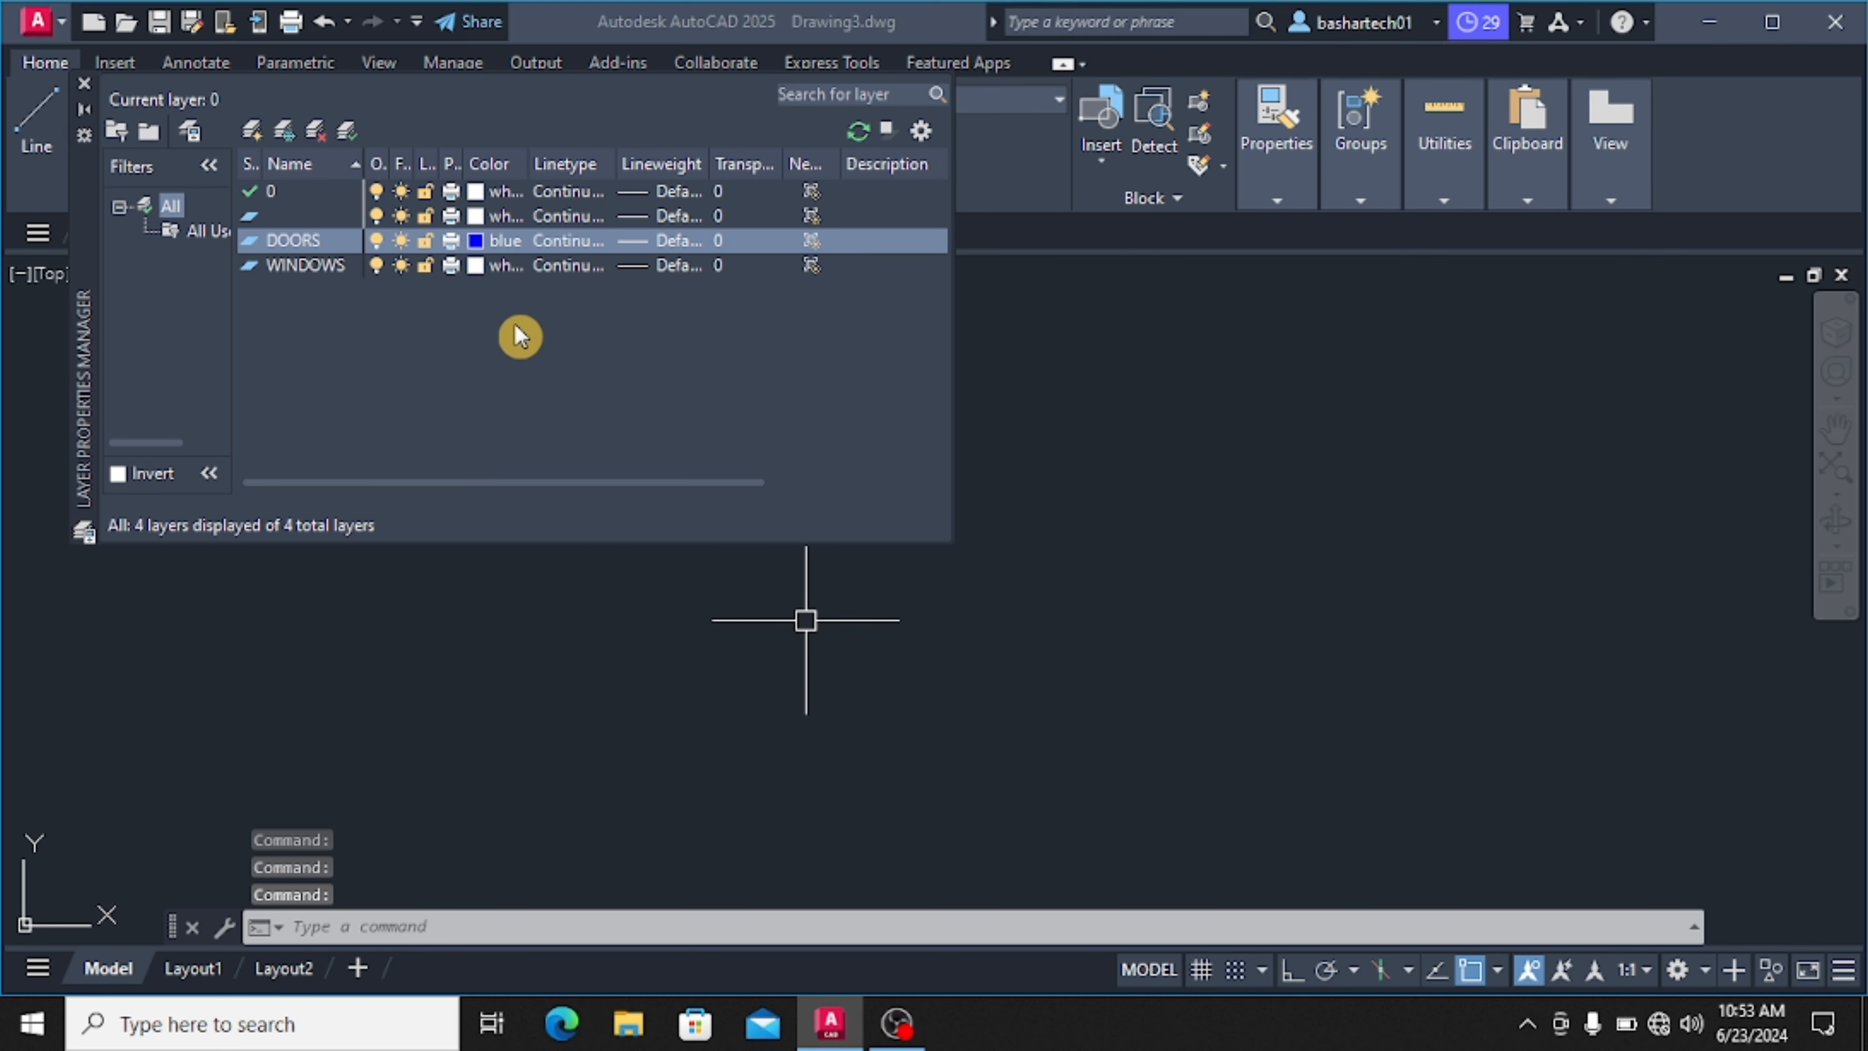
{"action": "left_click", "coordinate": [494, 265]}
{"action": "left_click", "coordinate": [790, 597]}
{"action": "left_click", "coordinate": [870, 759]}
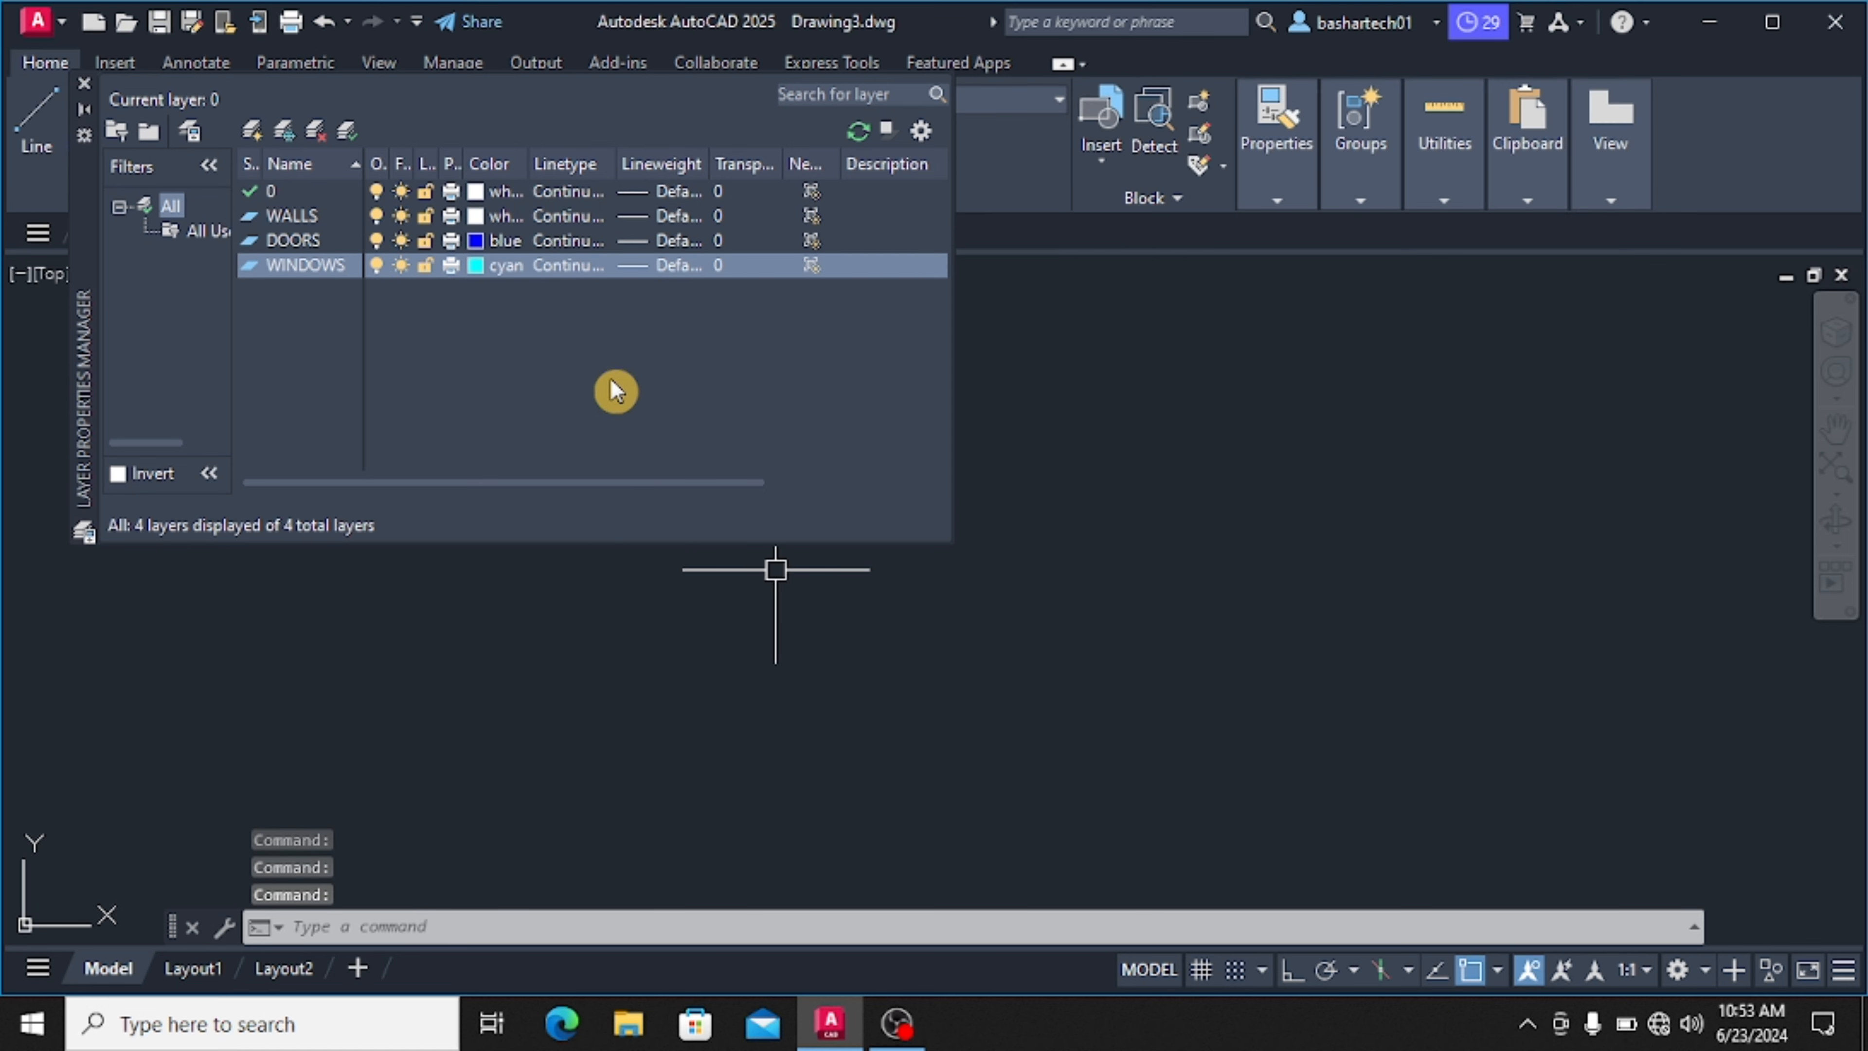
Load the HIDDEN linetype, assign it to the DOORS layer, and close the layer manager
{"action": "left_click", "coordinate": [566, 241]}
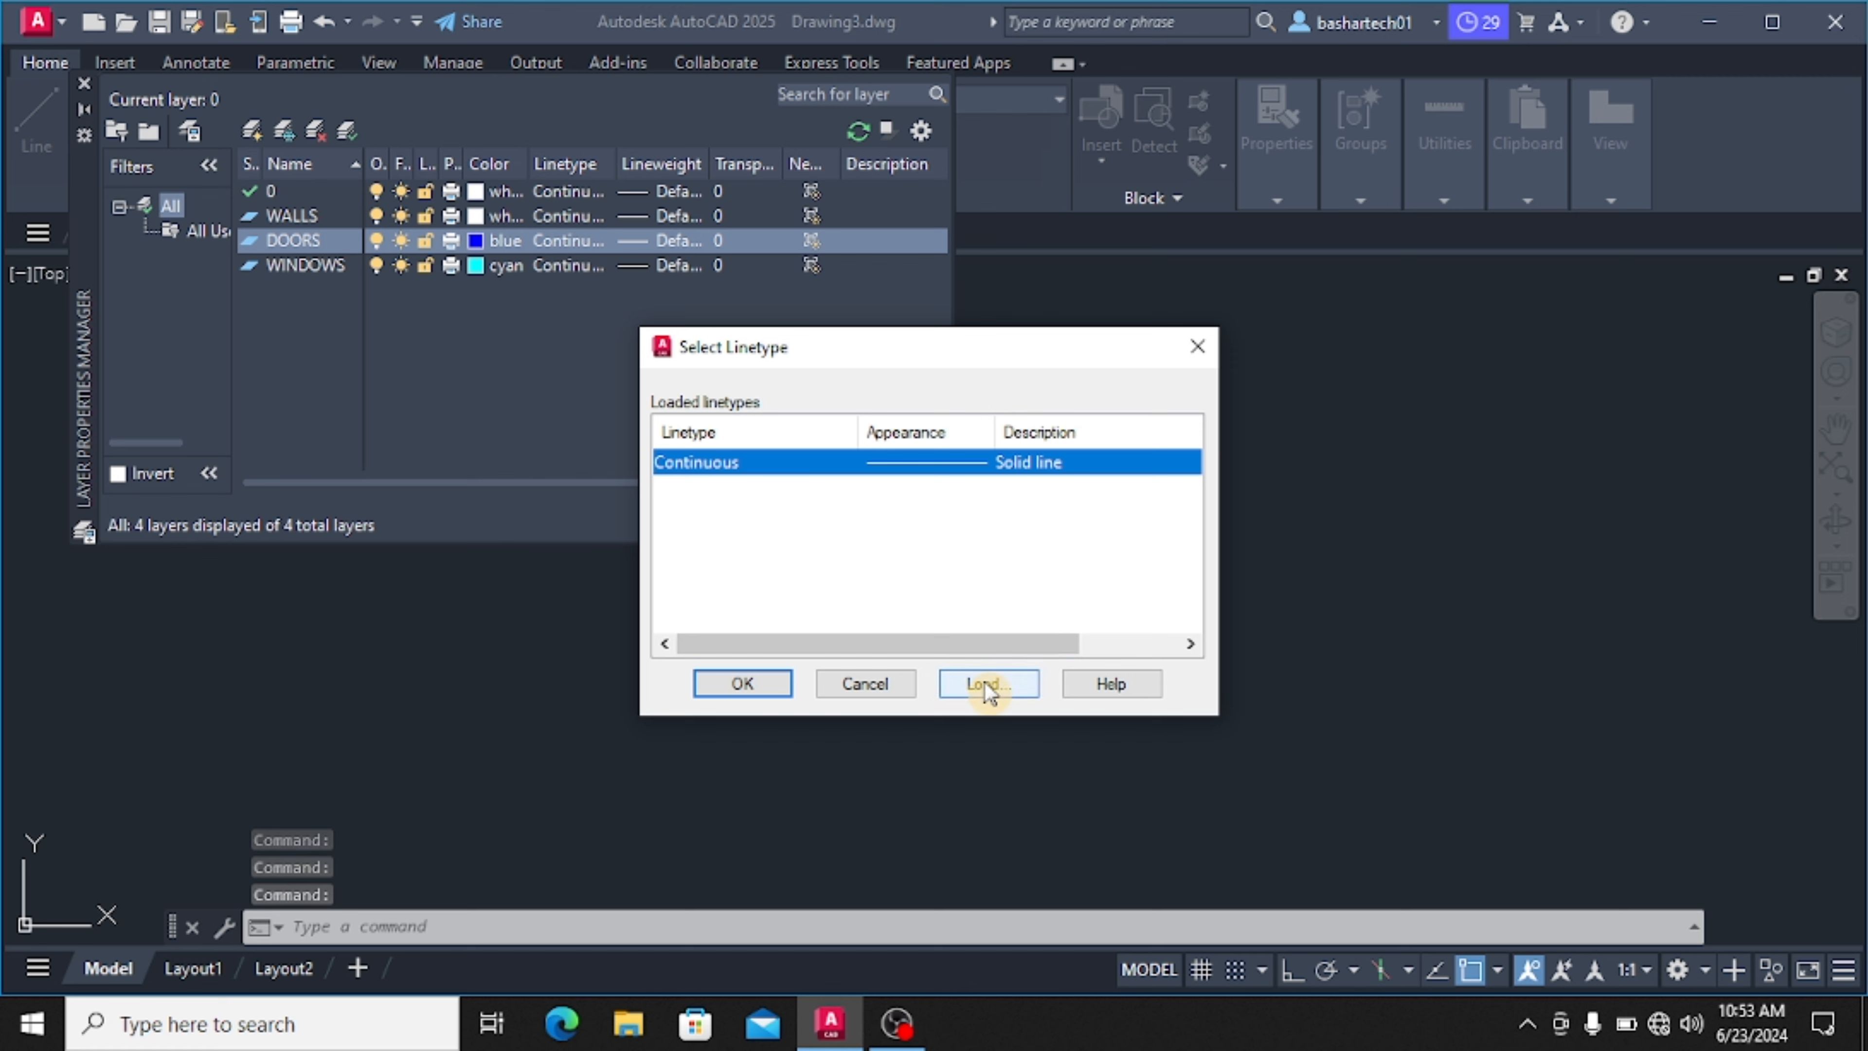
{"action": "left_click", "coordinate": [986, 683]}
{"action": "scroll", "coordinate": [972, 597], "scroll_direction": "down", "scroll_amount": 9}
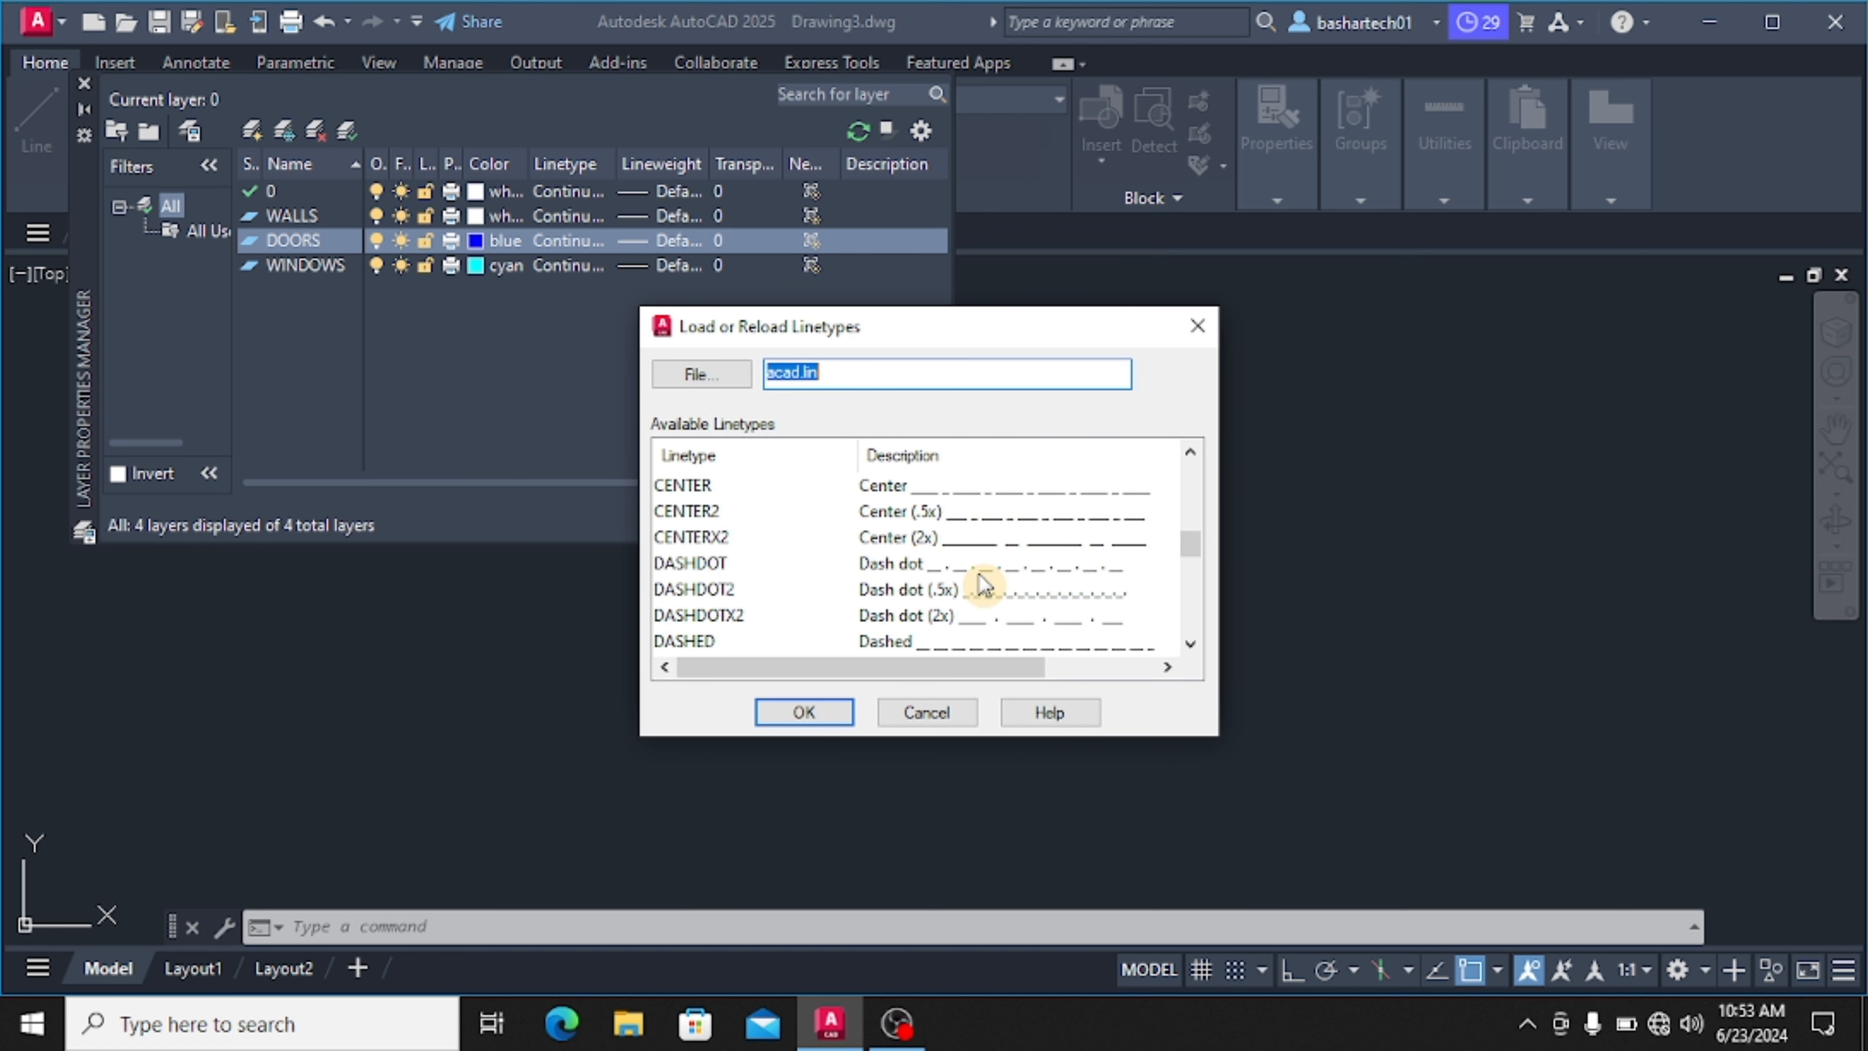
{"action": "scroll", "coordinate": [985, 586], "scroll_direction": "down", "scroll_amount": 2}
{"action": "left_click", "coordinate": [897, 566]}
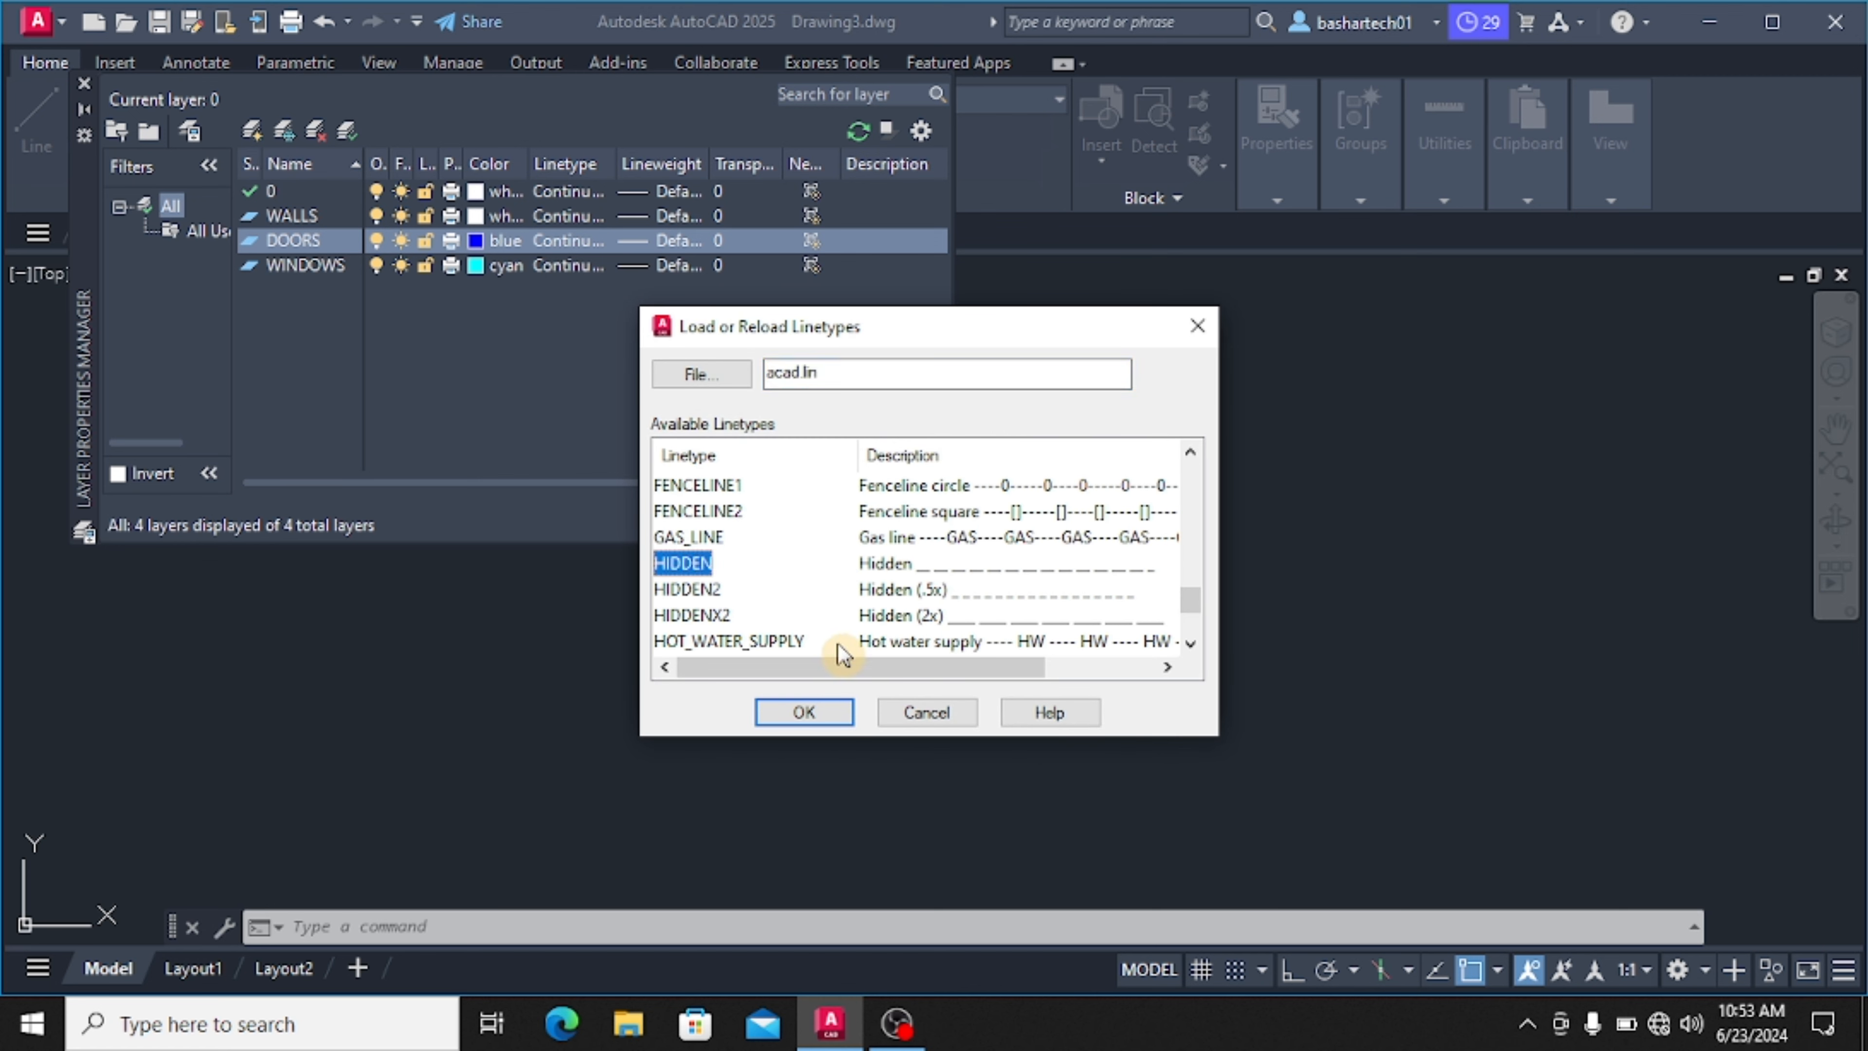
{"action": "left_click", "coordinate": [805, 712]}
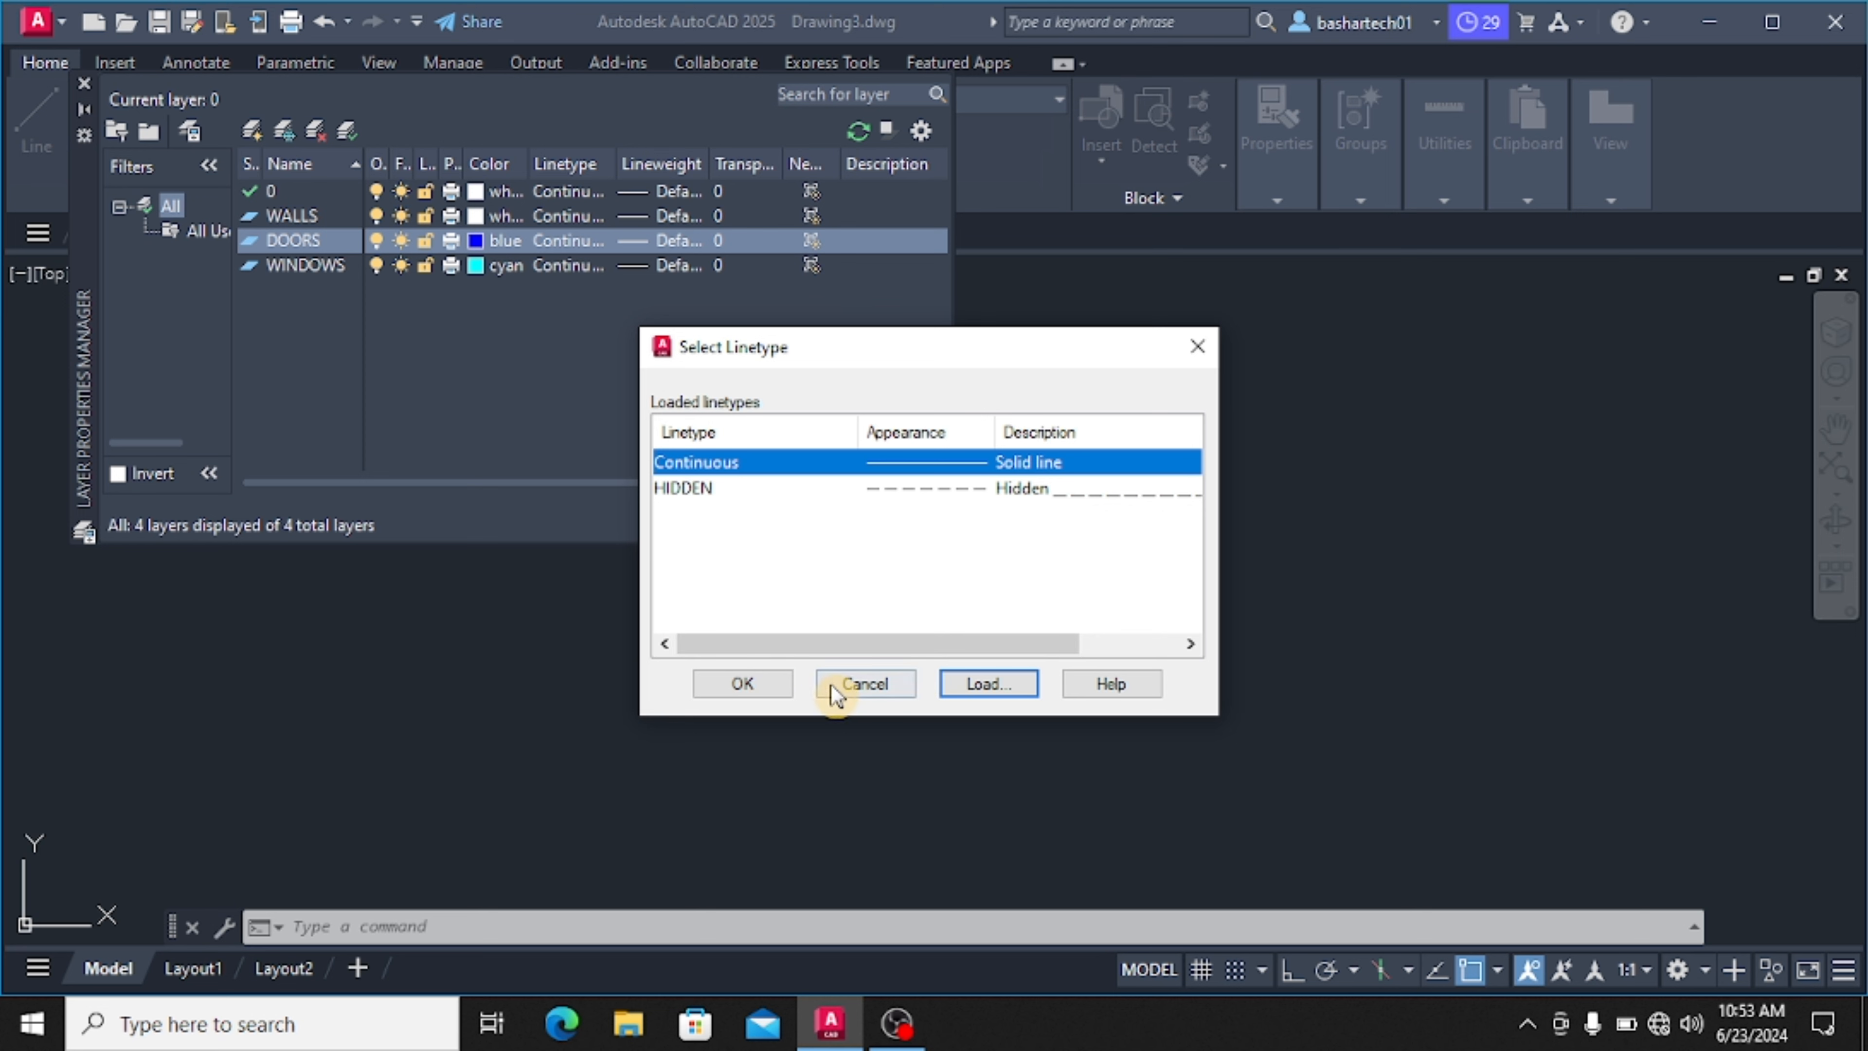
{"action": "left_click", "coordinate": [865, 488]}
{"action": "left_click", "coordinate": [742, 684]}
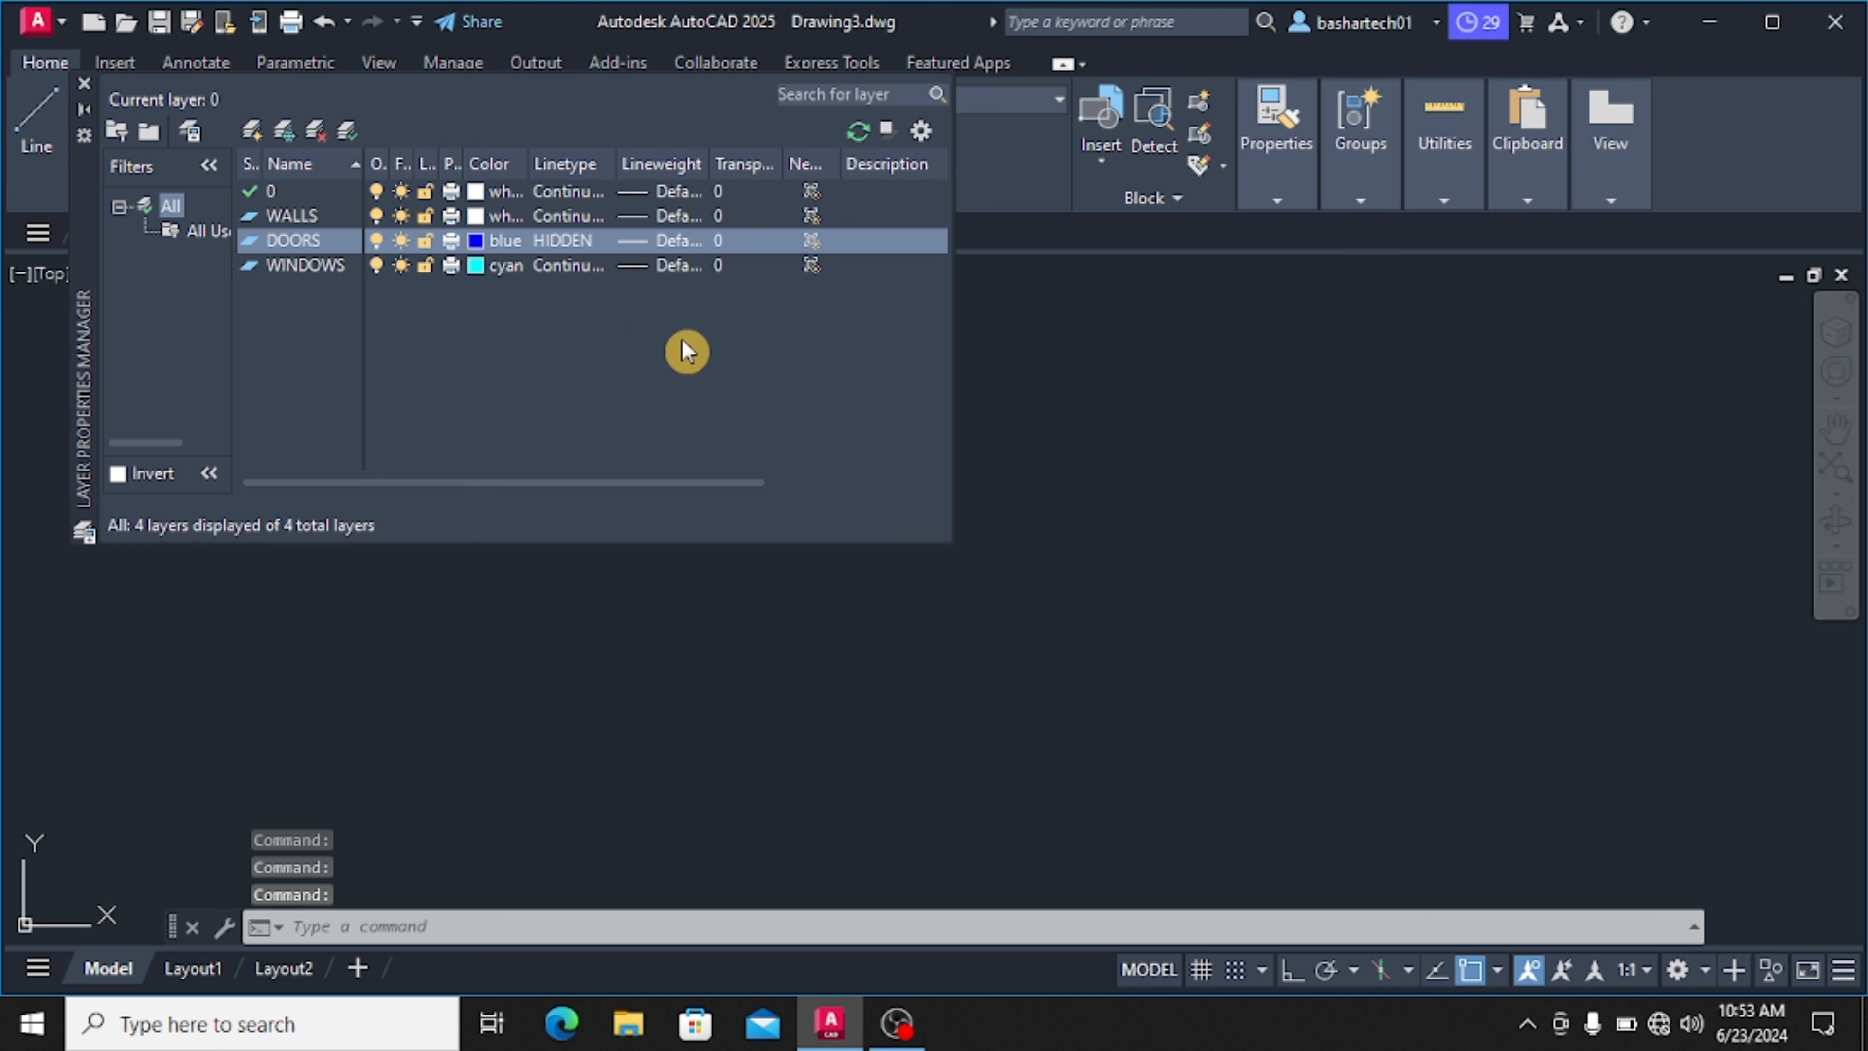
{"action": "left_click", "coordinate": [83, 83]}
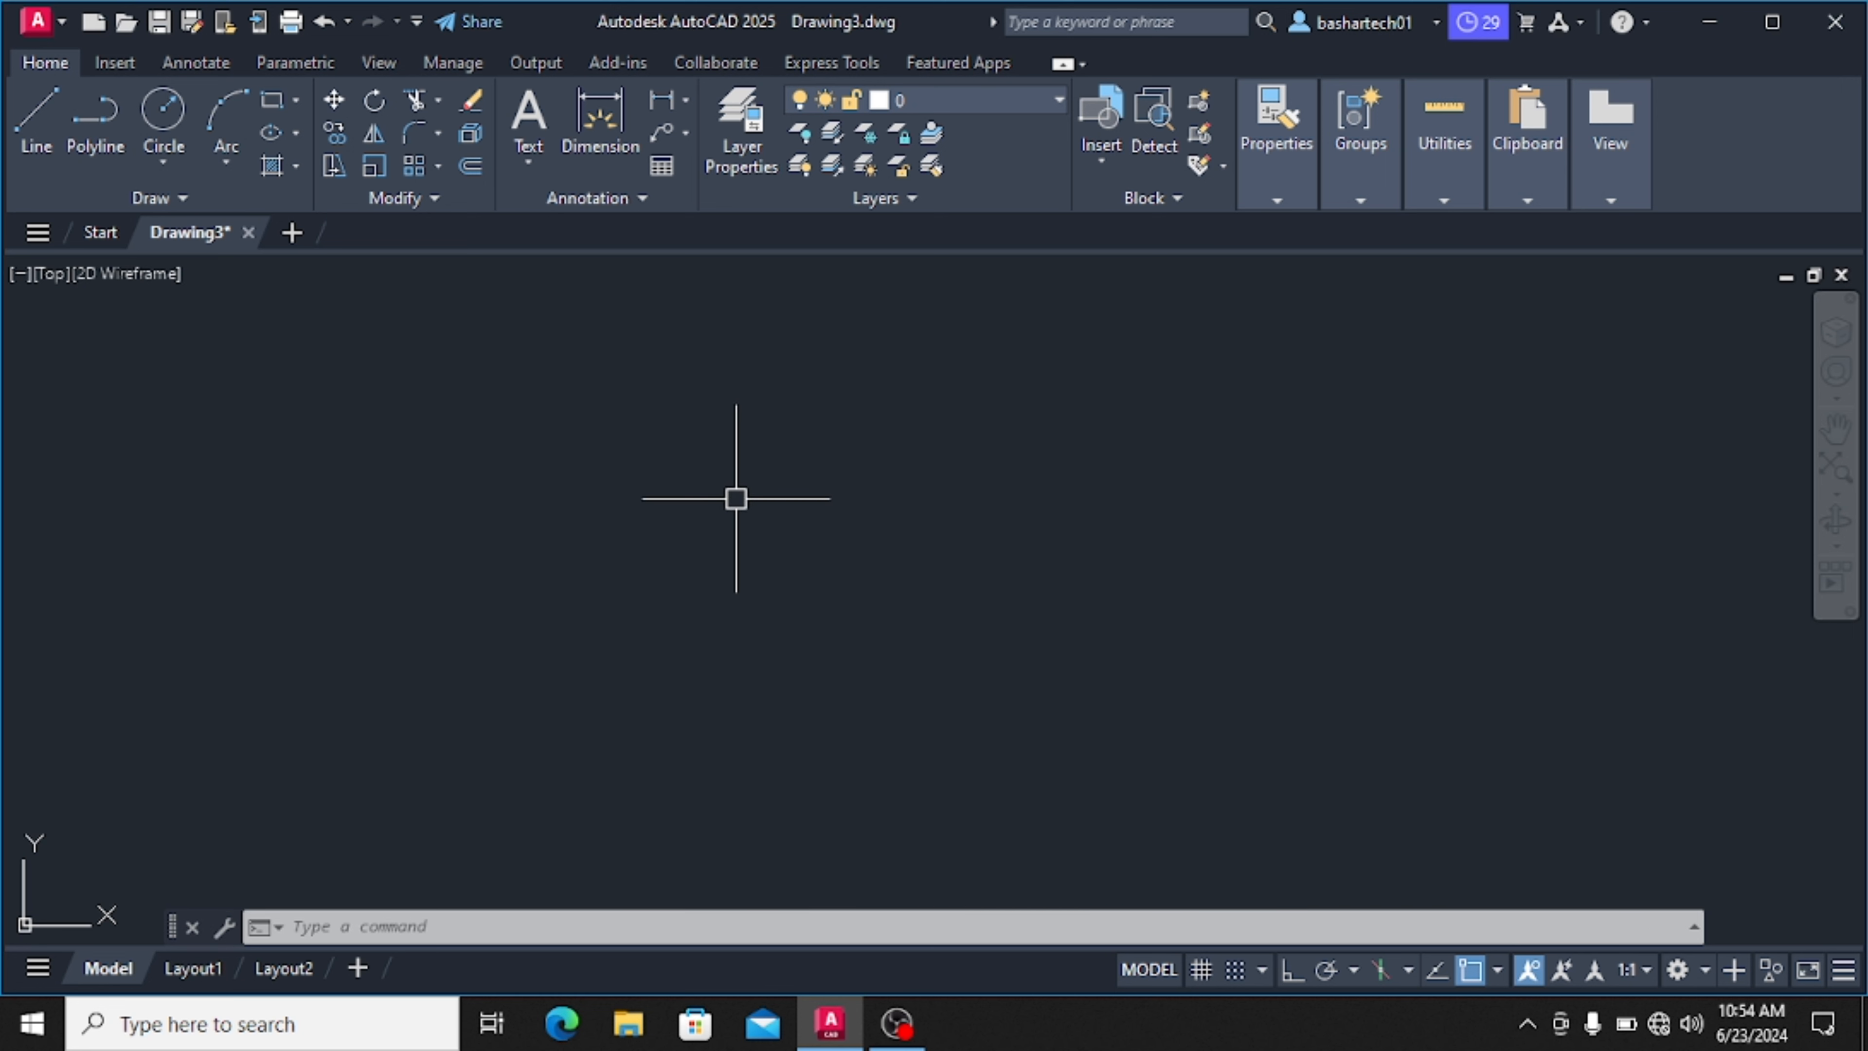
Set the Standard text style's font to Arial Bold and make that style current
{"action": "type", "text": "ST"}
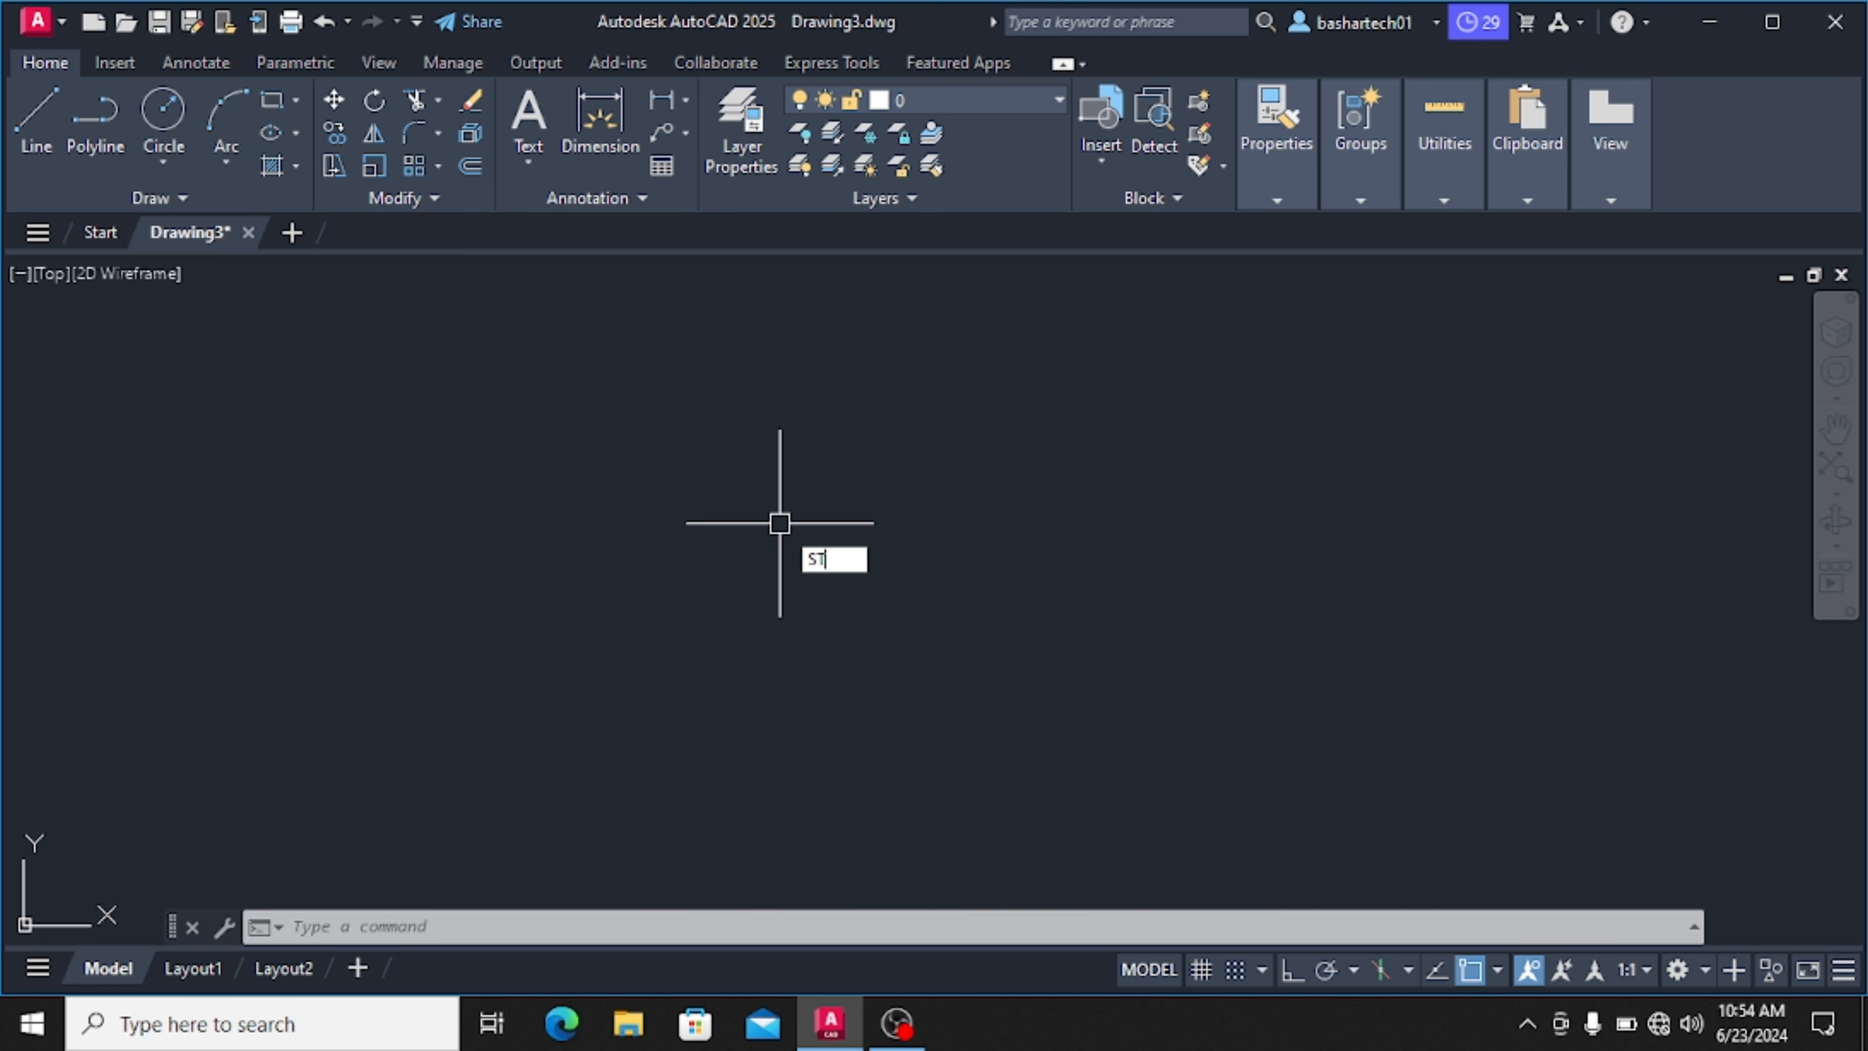
{"action": "type", "text": "YLE"}
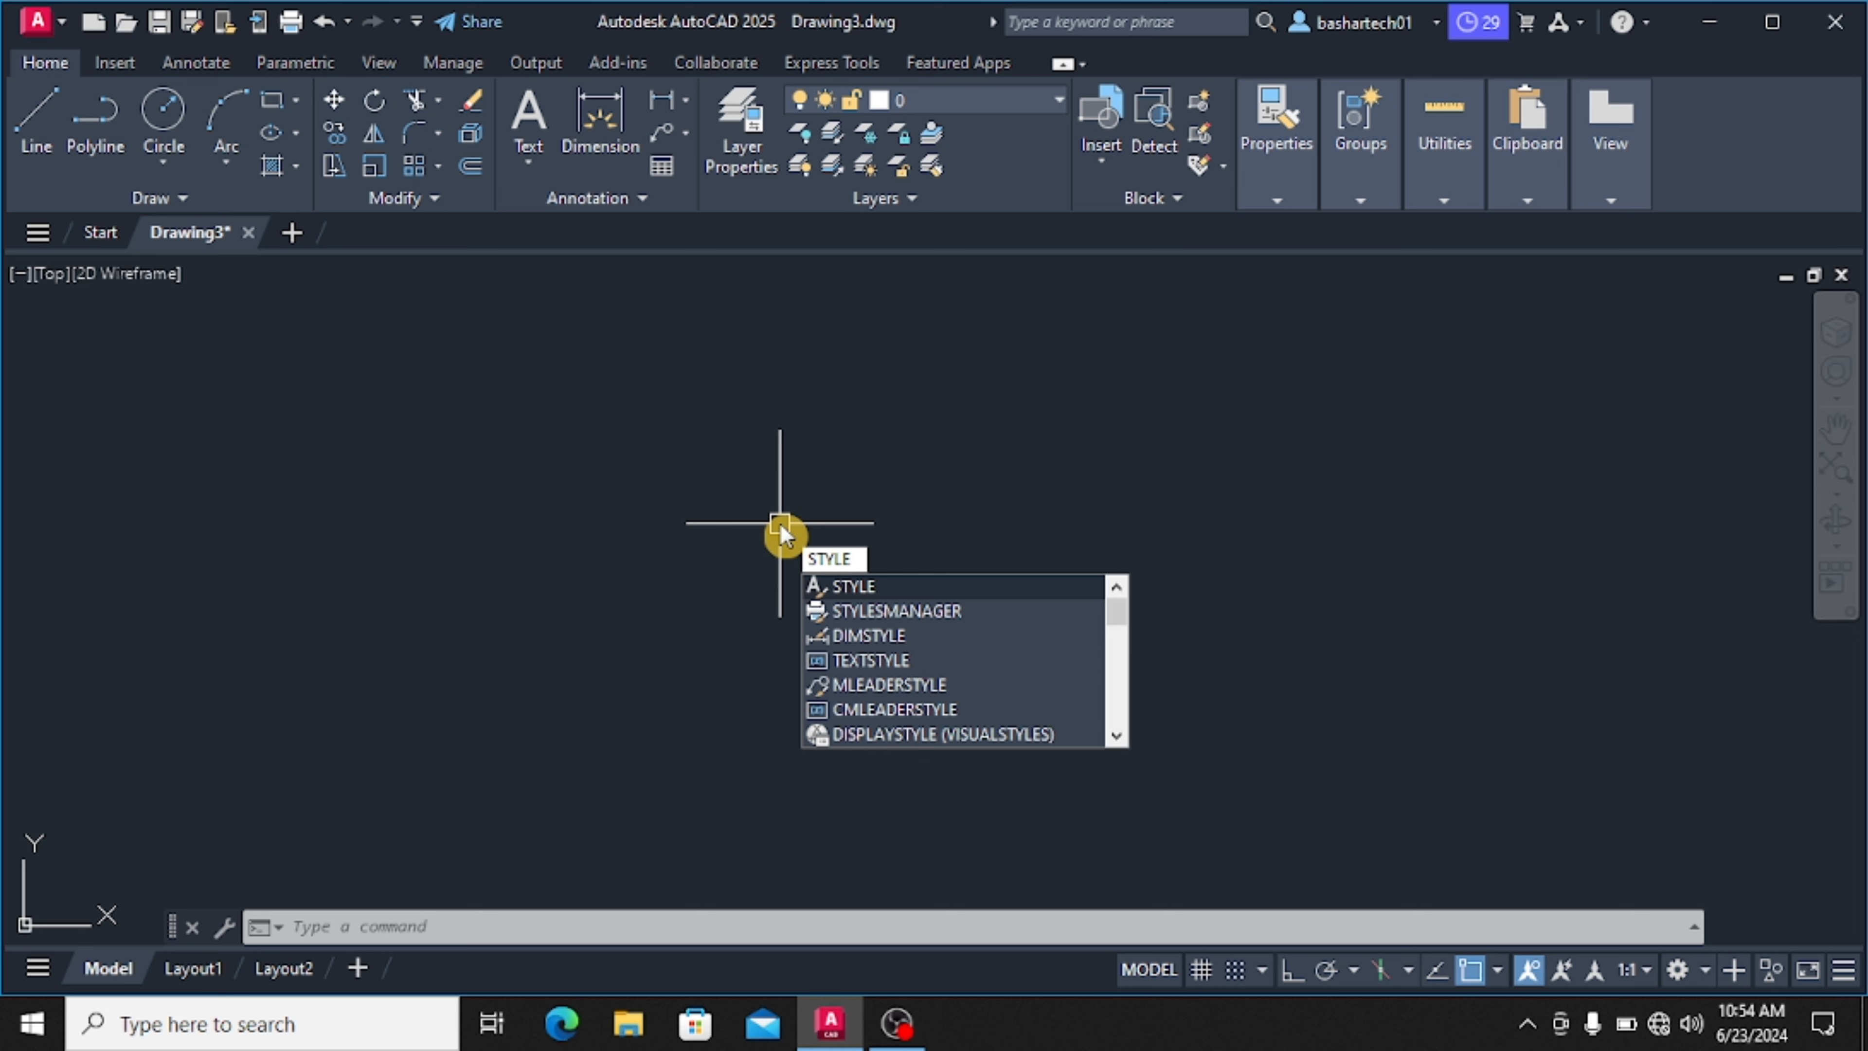
{"action": "key", "text": "Return"}
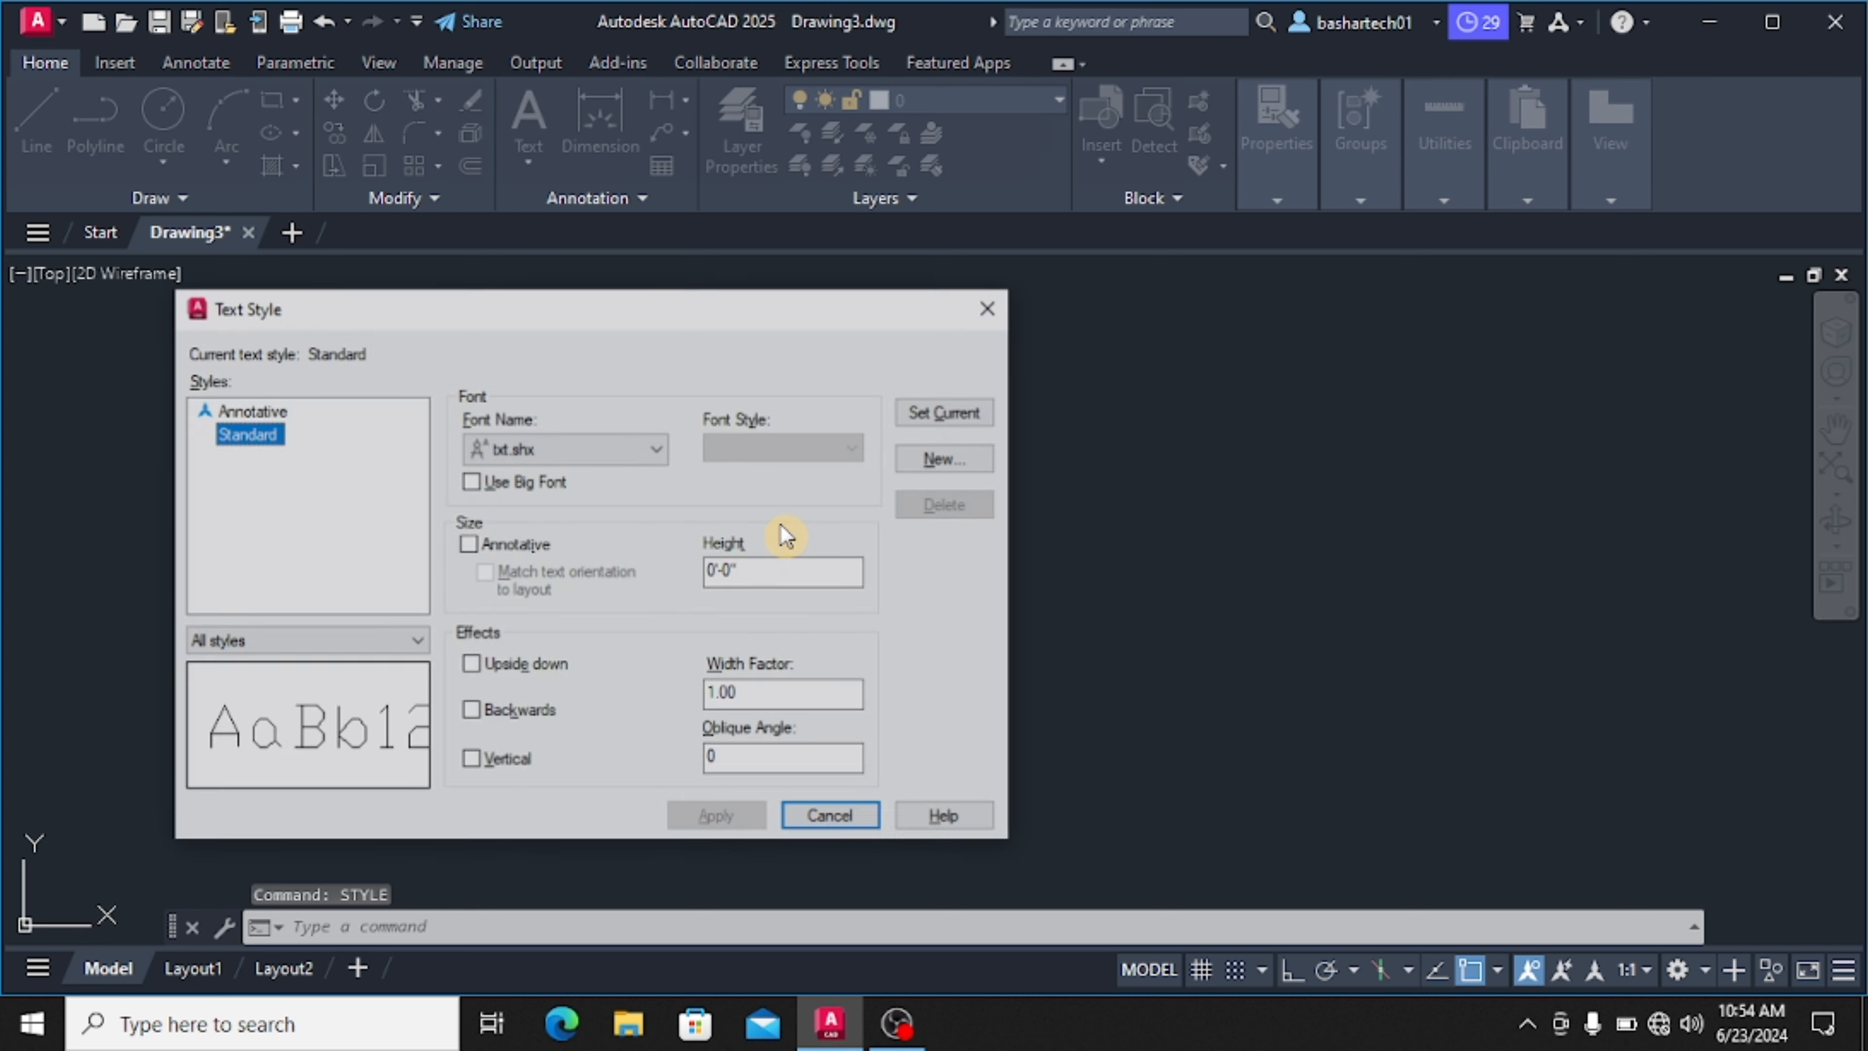
{"action": "left_click", "coordinate": [655, 448]}
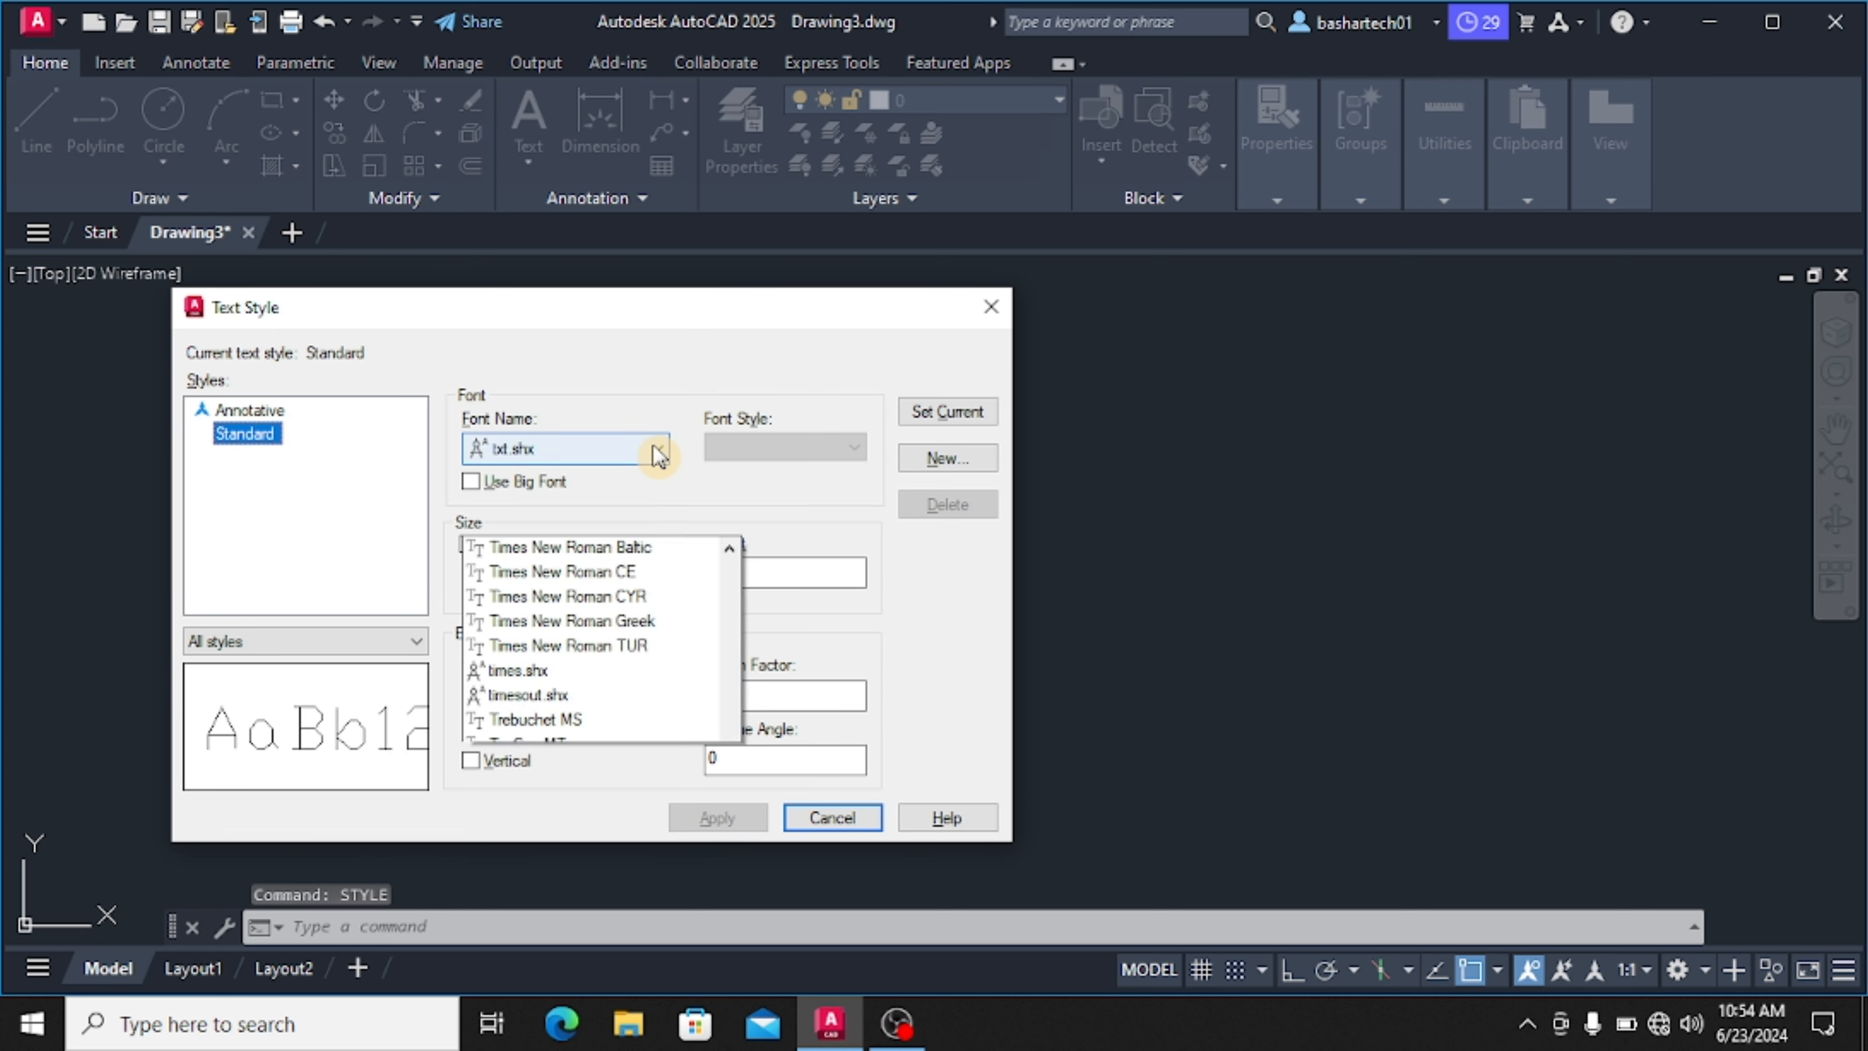
{"action": "key", "text": "a"}
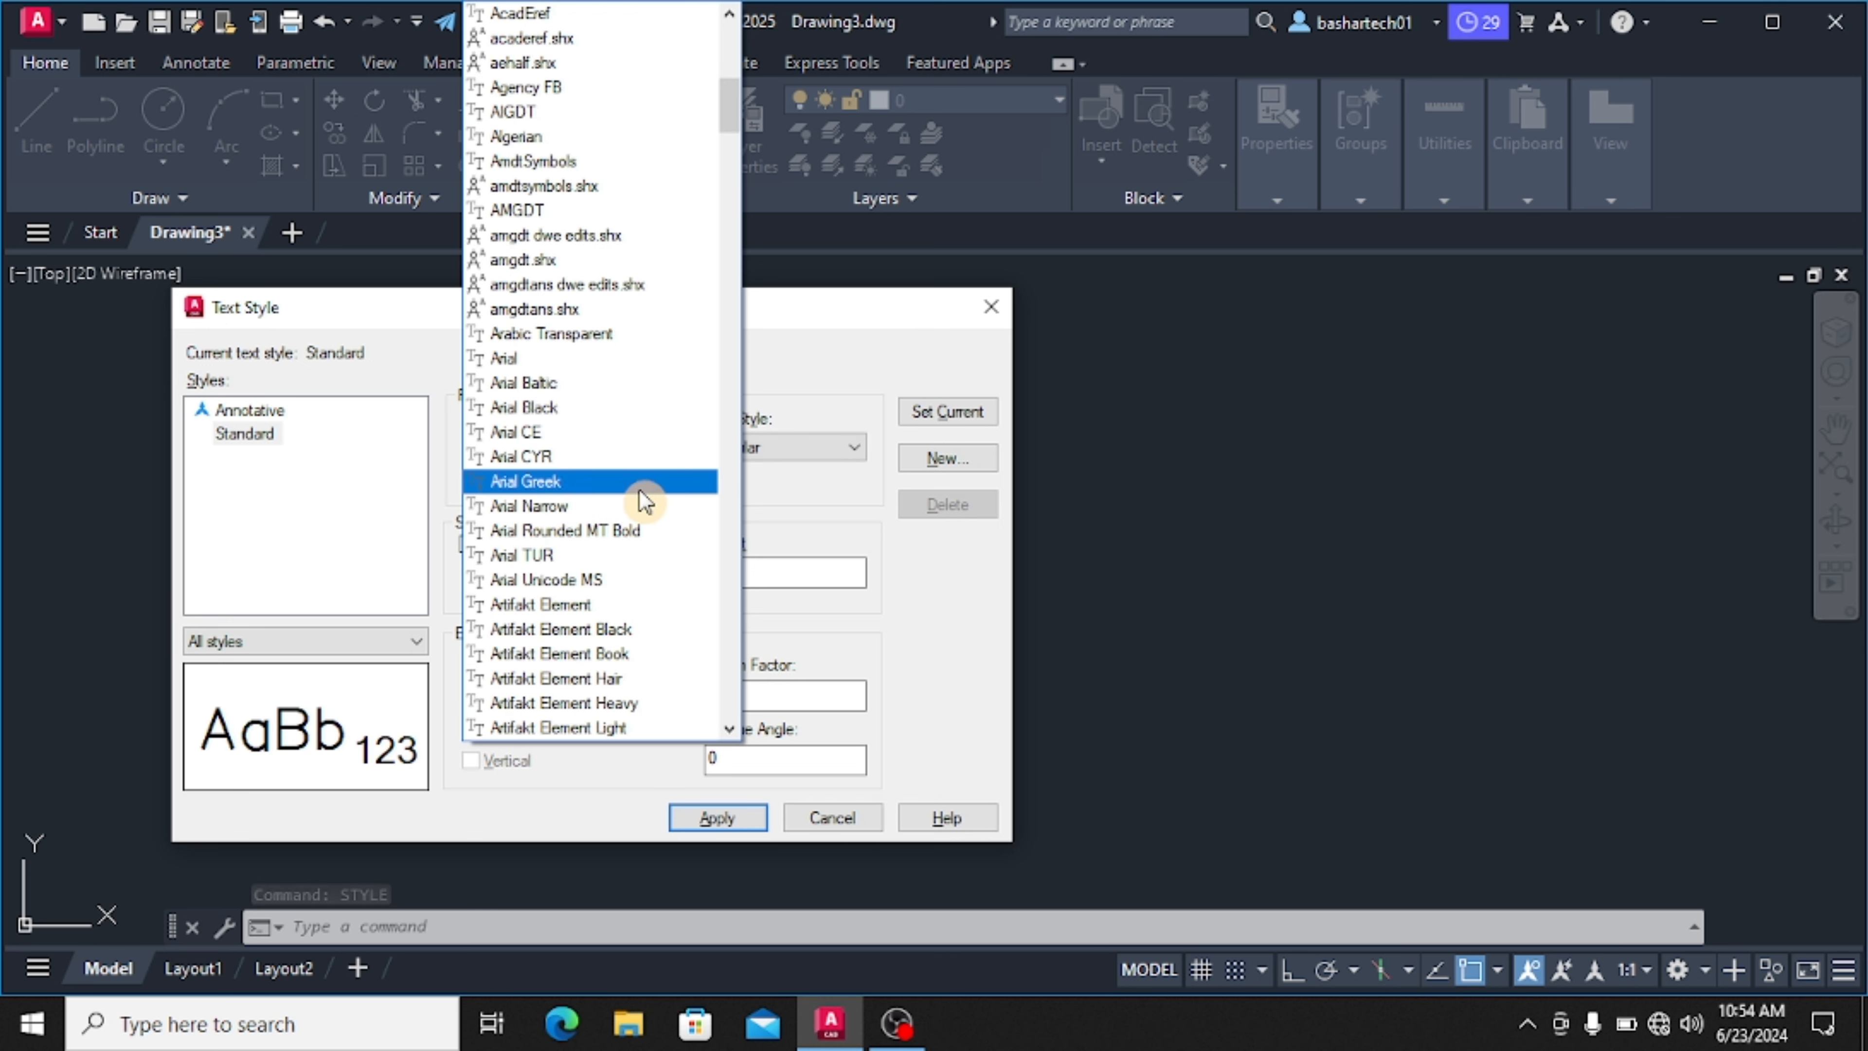
{"action": "left_click", "coordinate": [601, 366]}
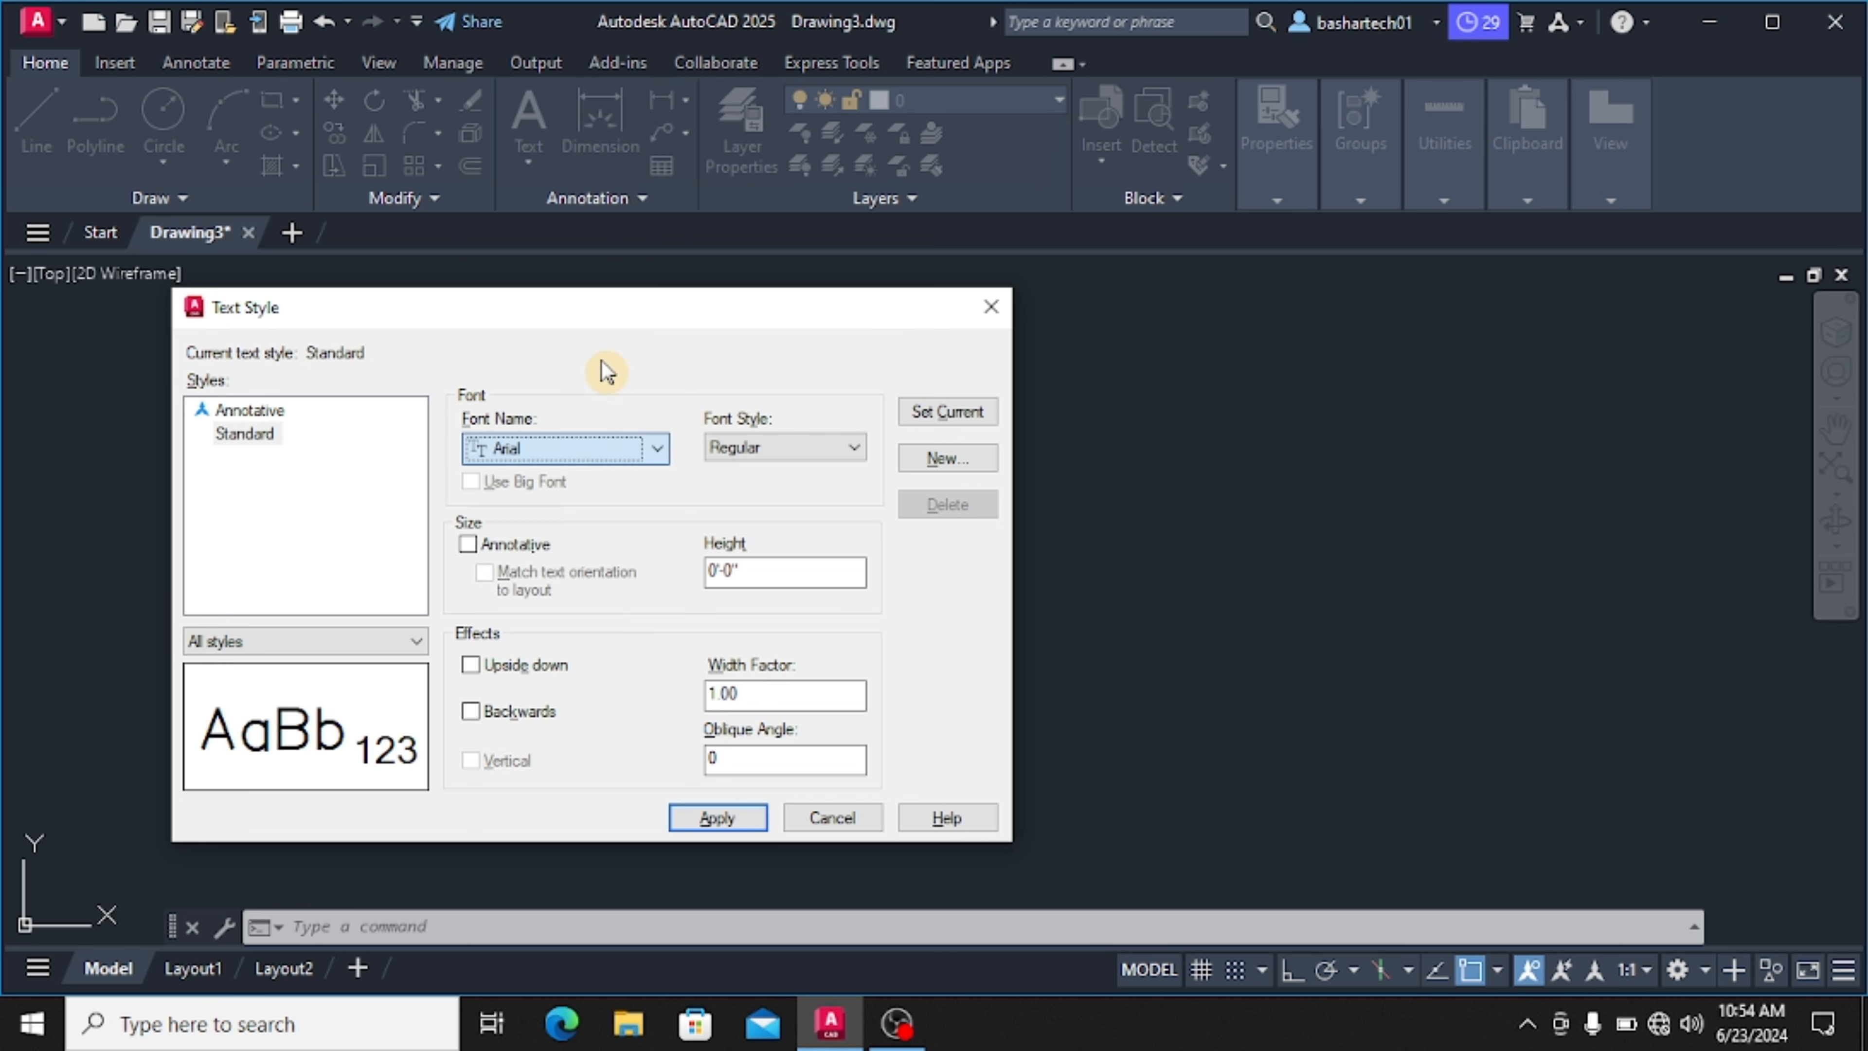
{"action": "left_click", "coordinate": [739, 448]}
{"action": "left_click", "coordinate": [763, 472]}
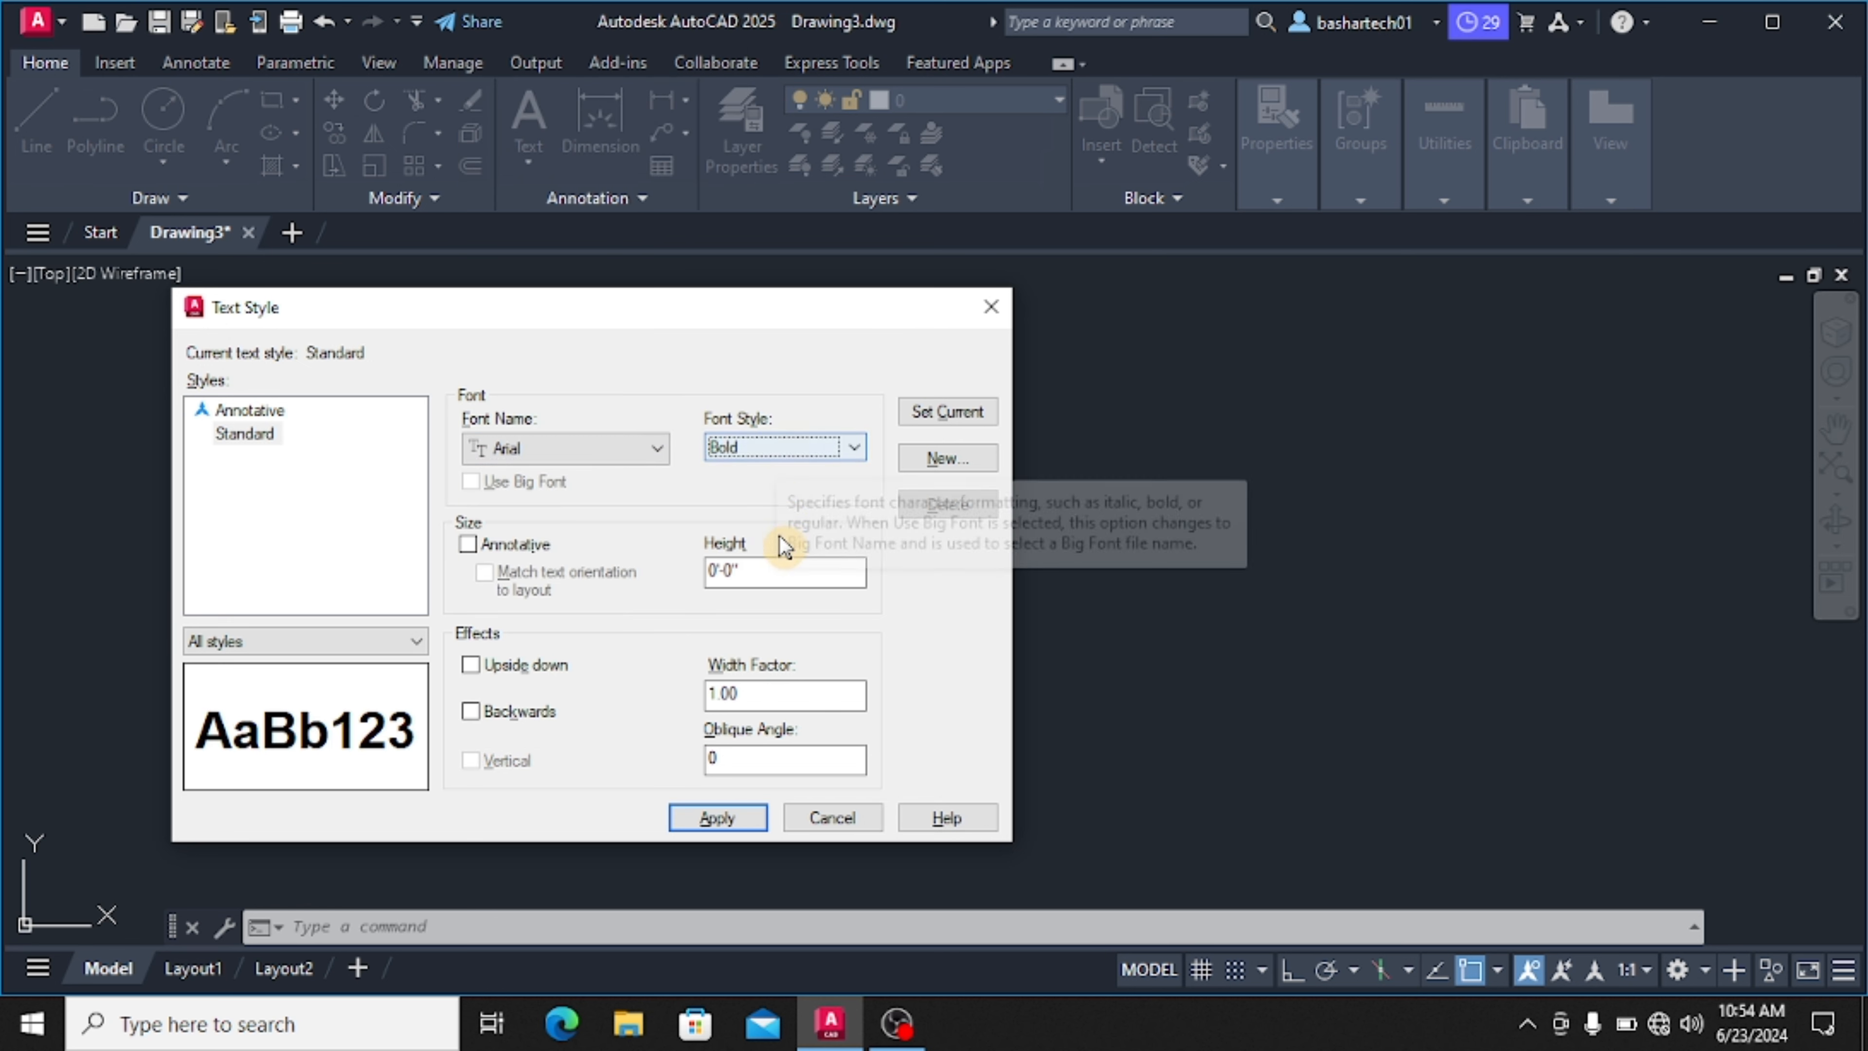
{"action": "left_click", "coordinate": [928, 414]}
{"action": "left_click", "coordinate": [634, 646]}
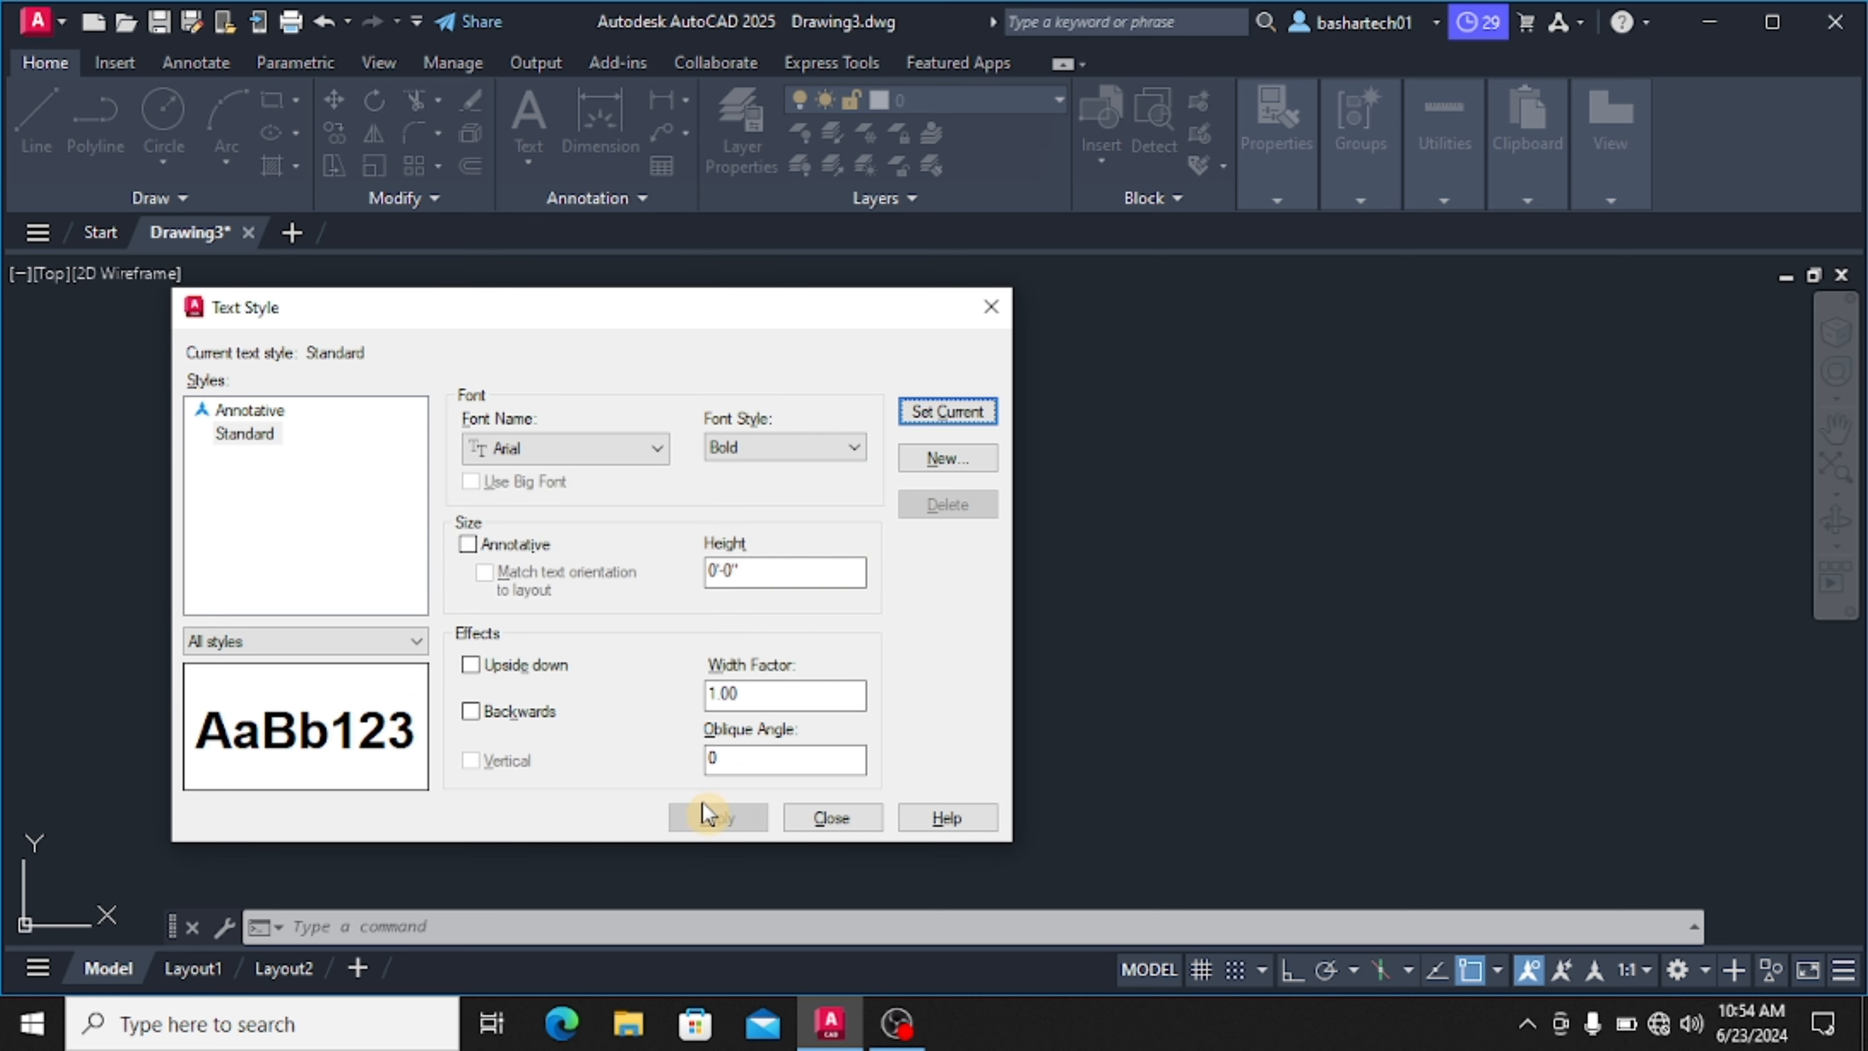
{"action": "left_click", "coordinate": [823, 818]}
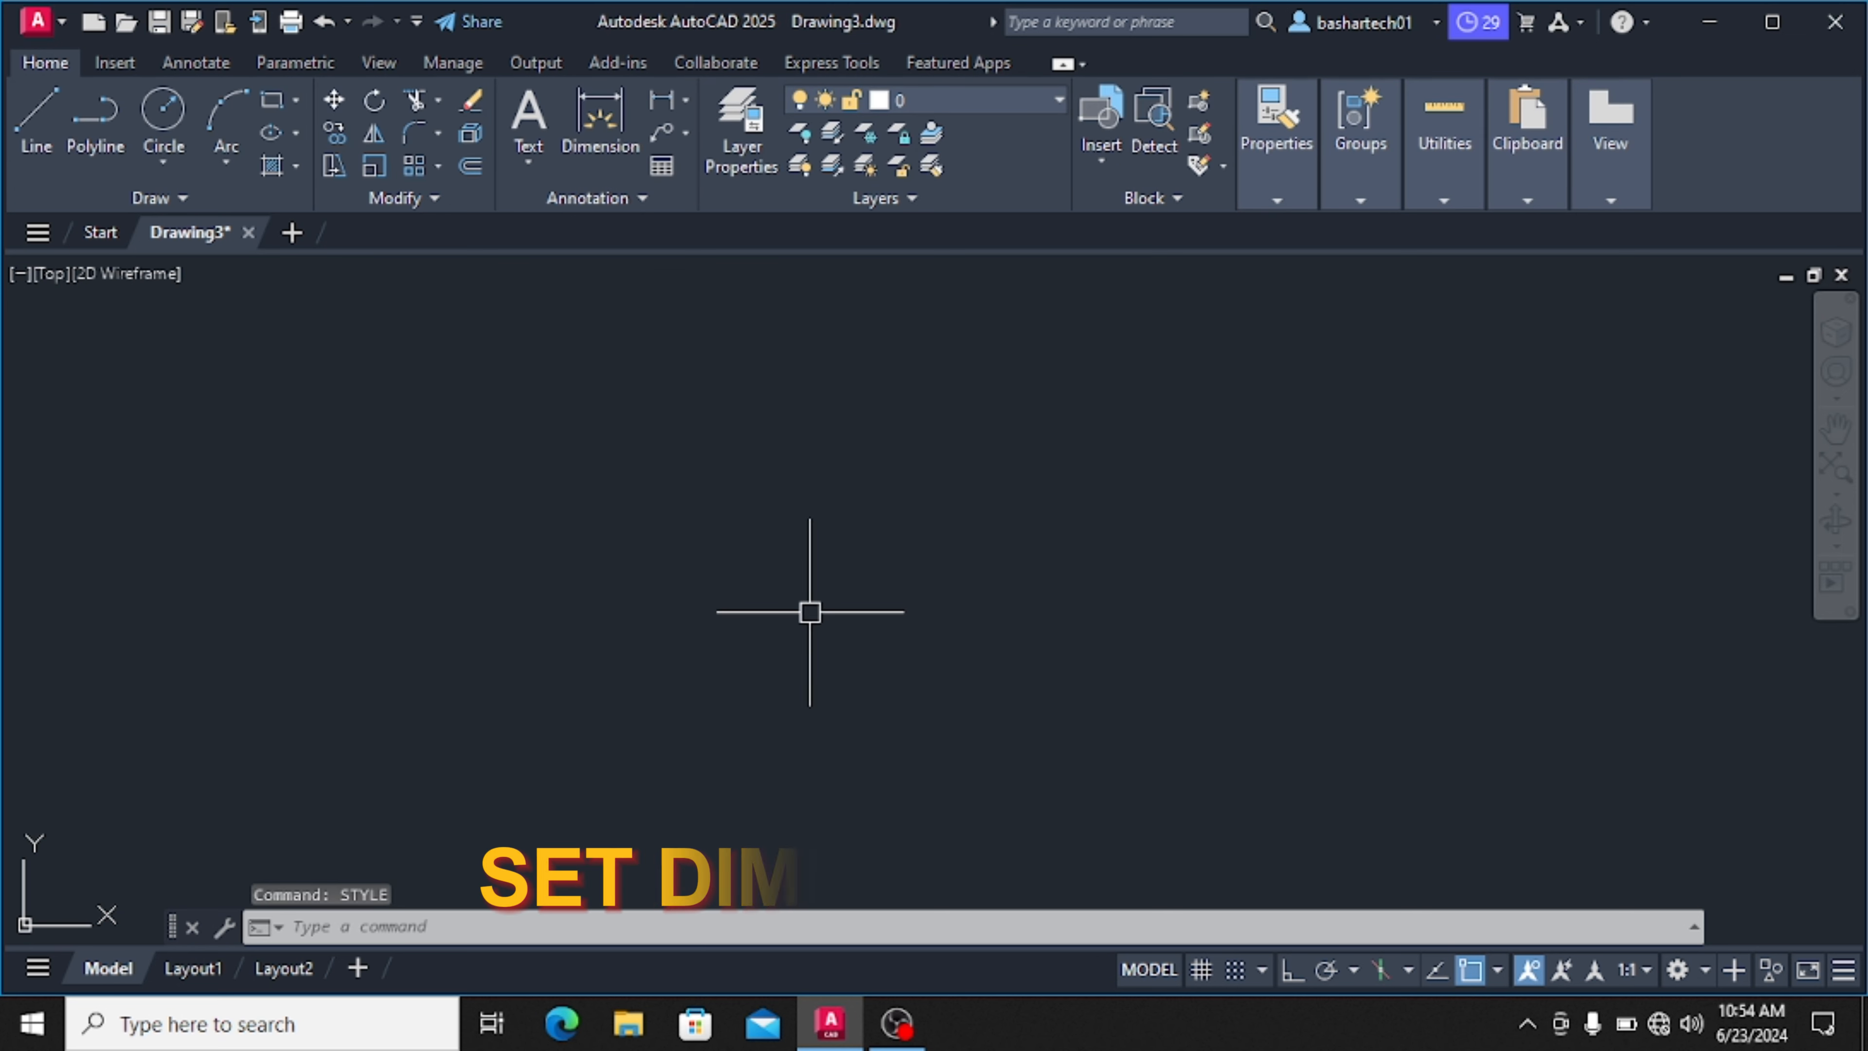
Modify the Standard dimension style so its first and second arrowheads are both Architectural tick
{"action": "type", "text": "d"}
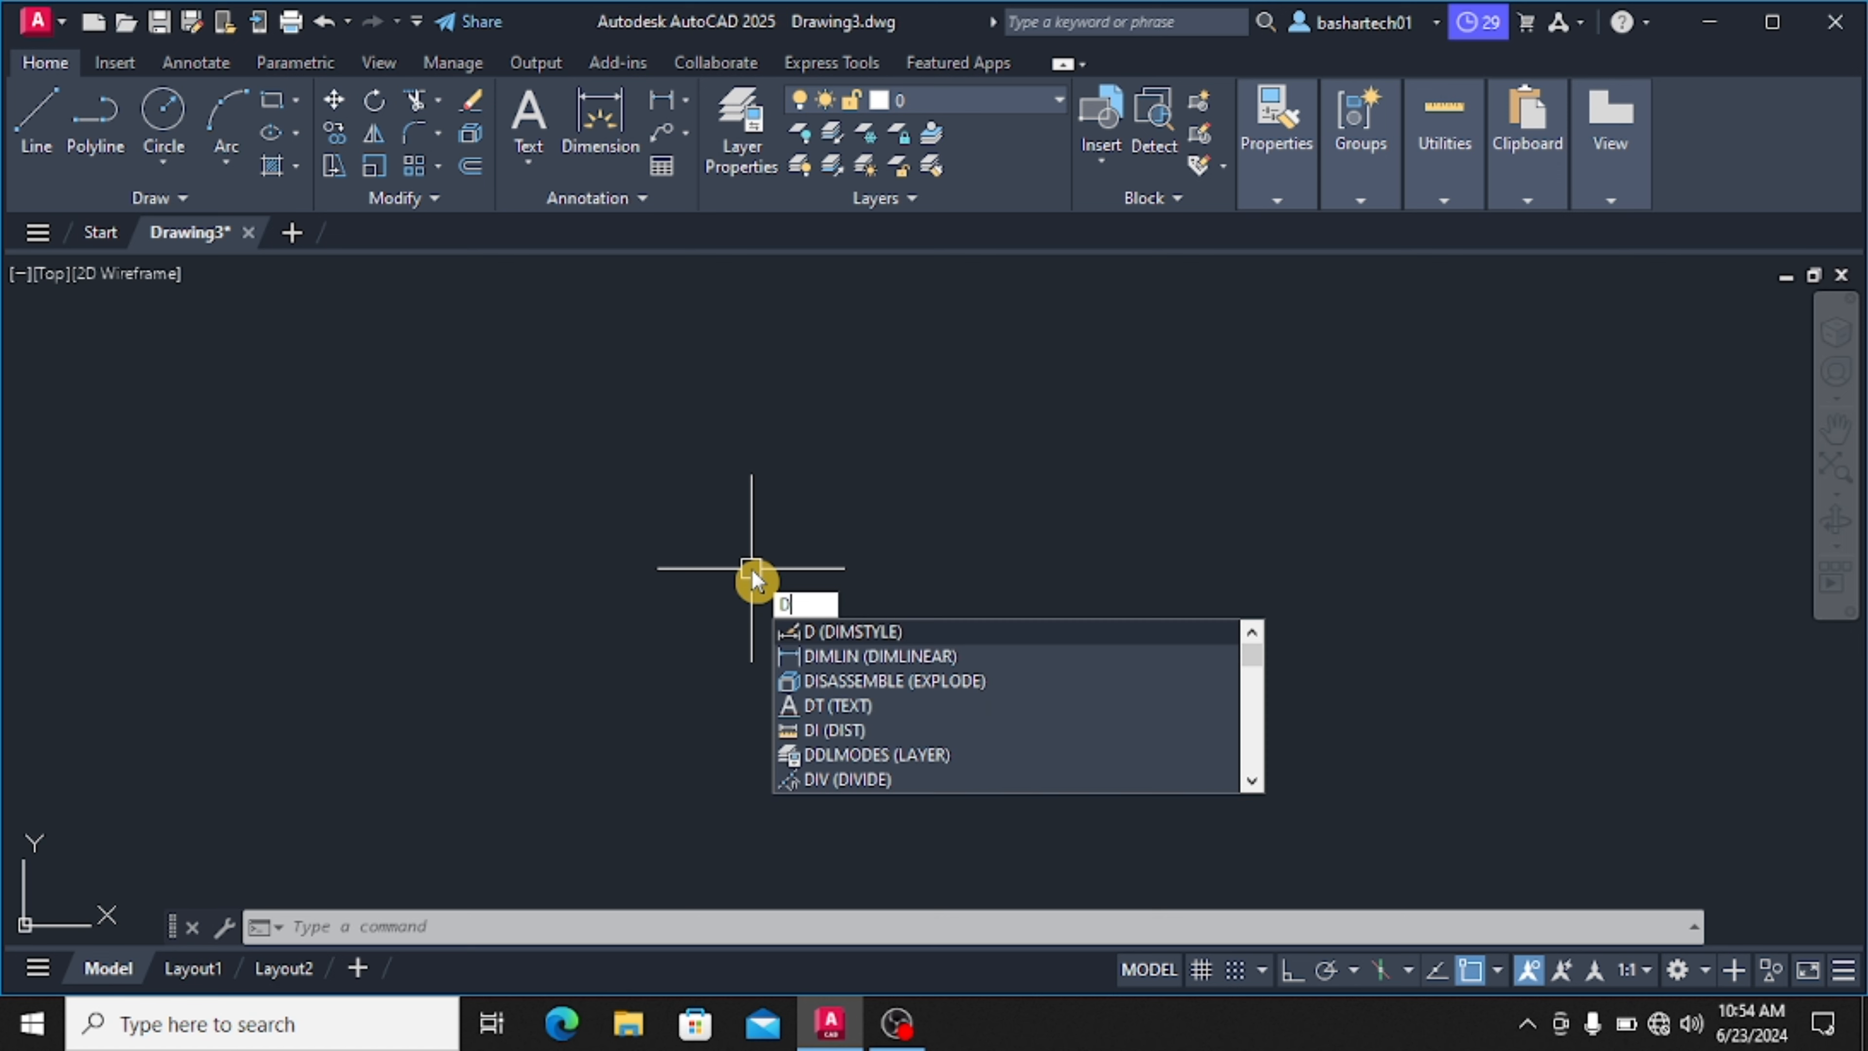
{"action": "key", "text": "Return"}
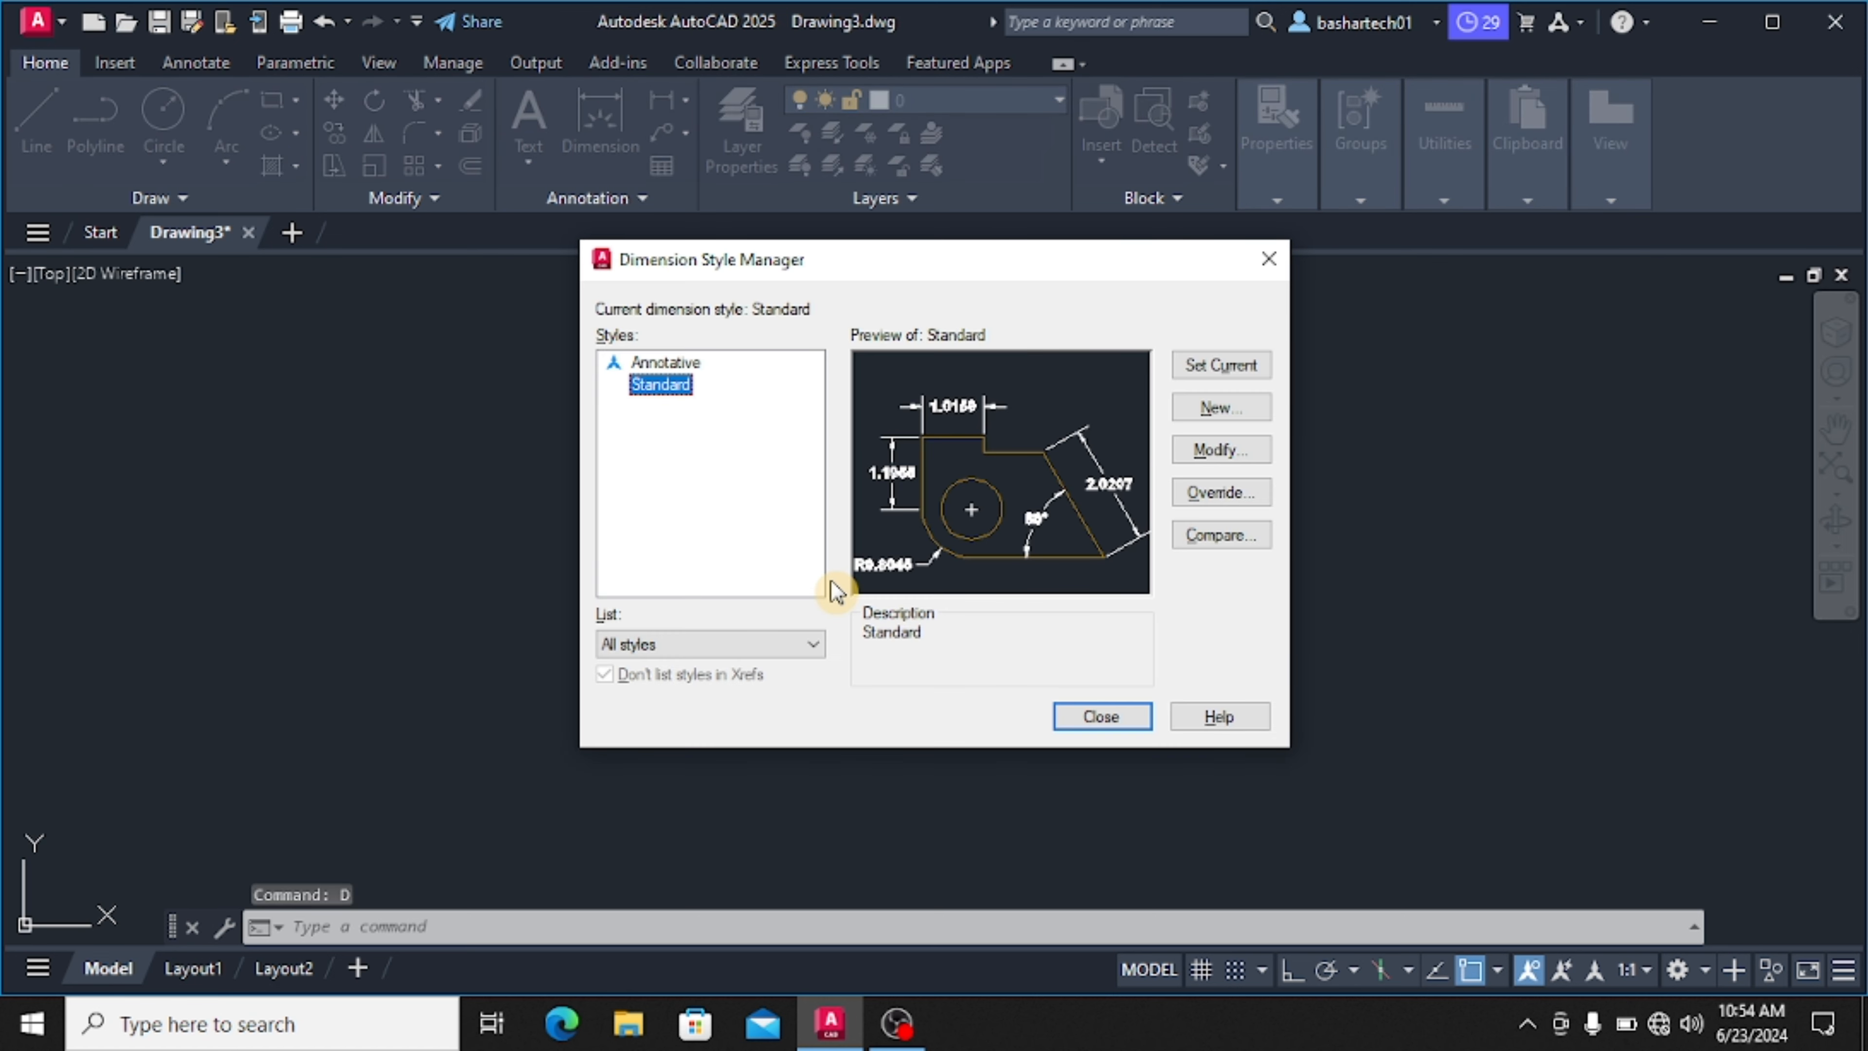
{"action": "left_click", "coordinate": [1225, 454]}
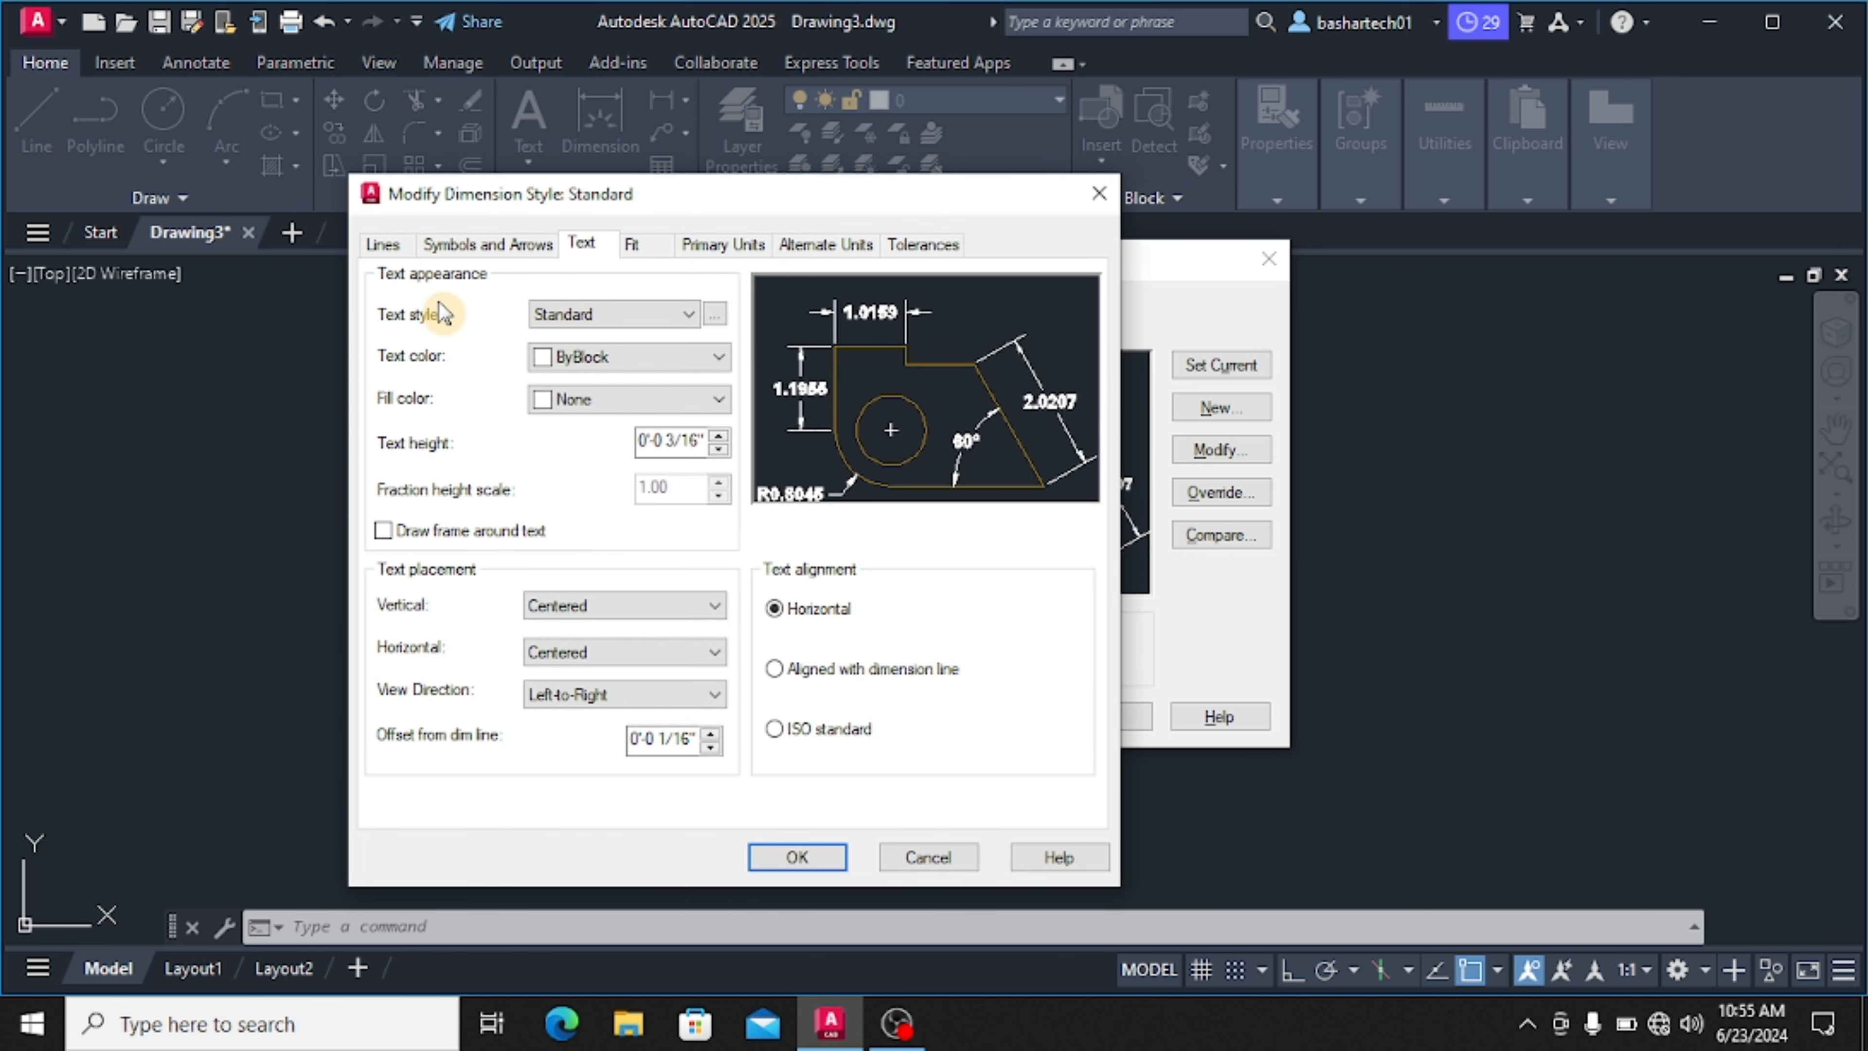
{"action": "left_click", "coordinate": [380, 242]}
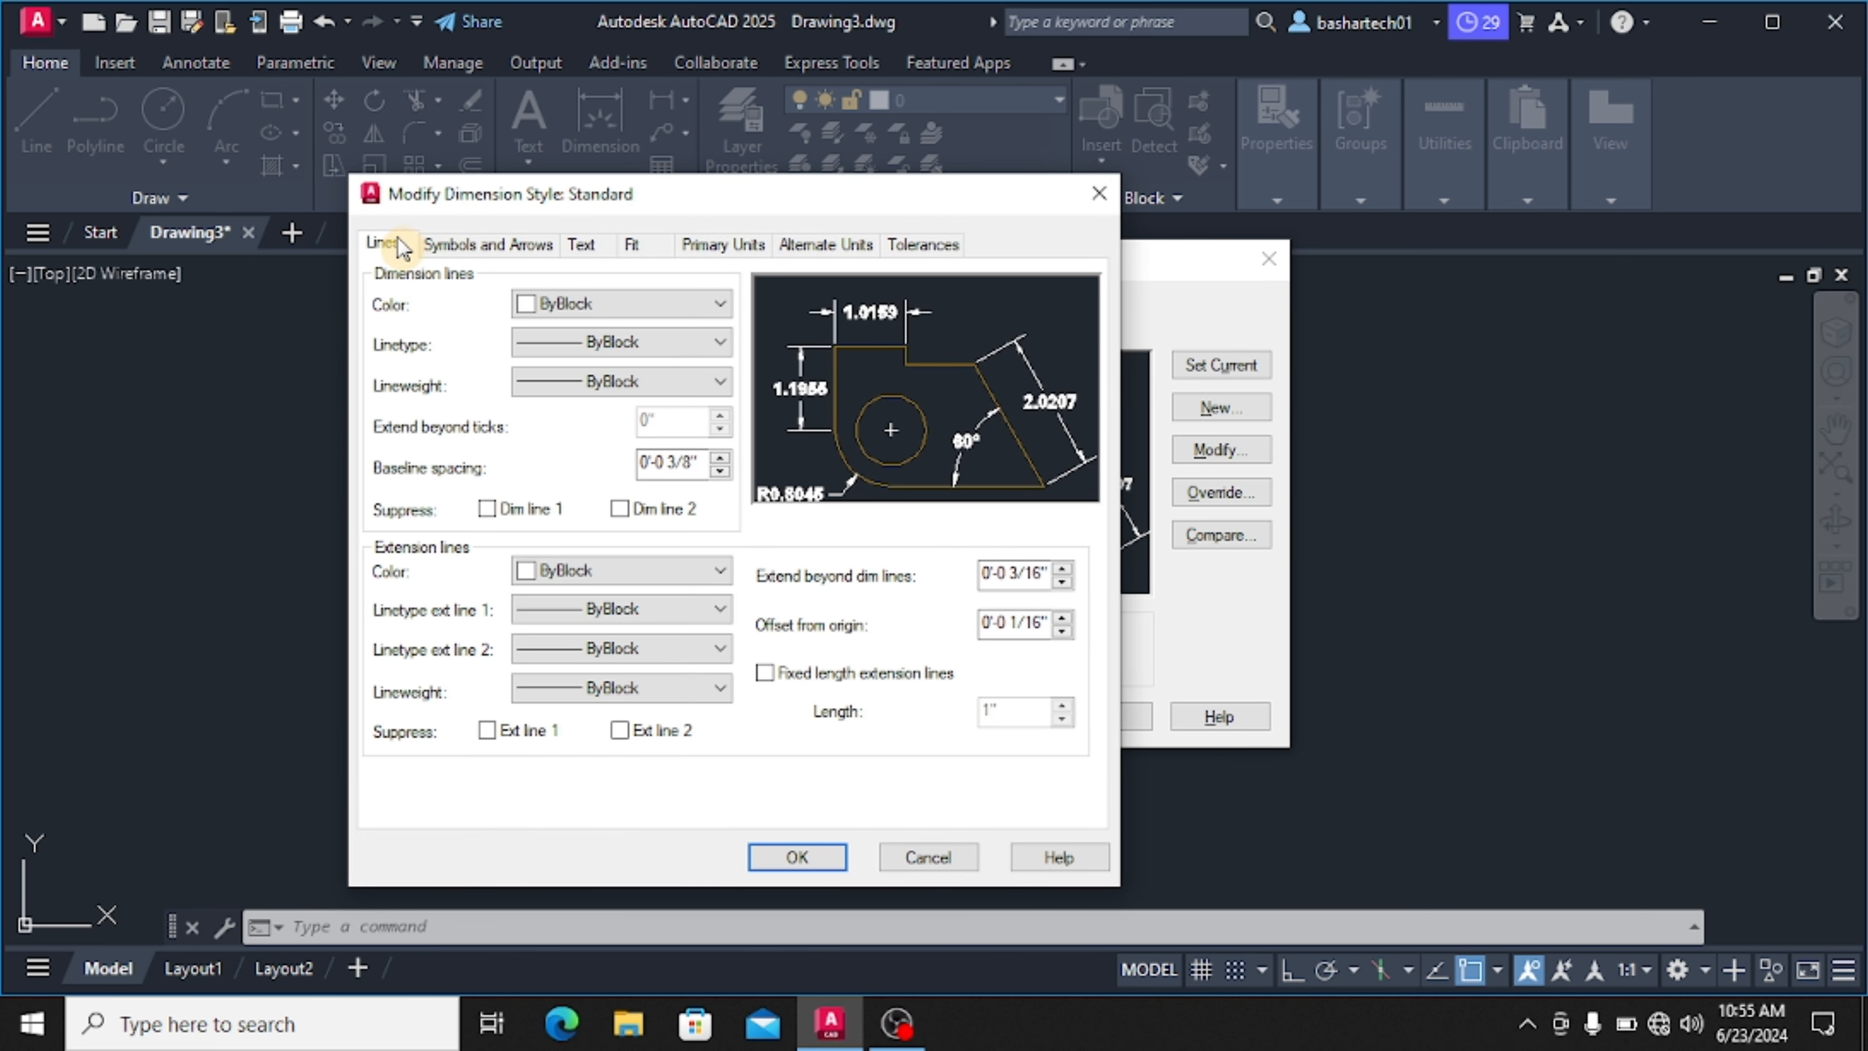
{"action": "left_click", "coordinate": [609, 355]}
{"action": "left_click", "coordinate": [484, 355]}
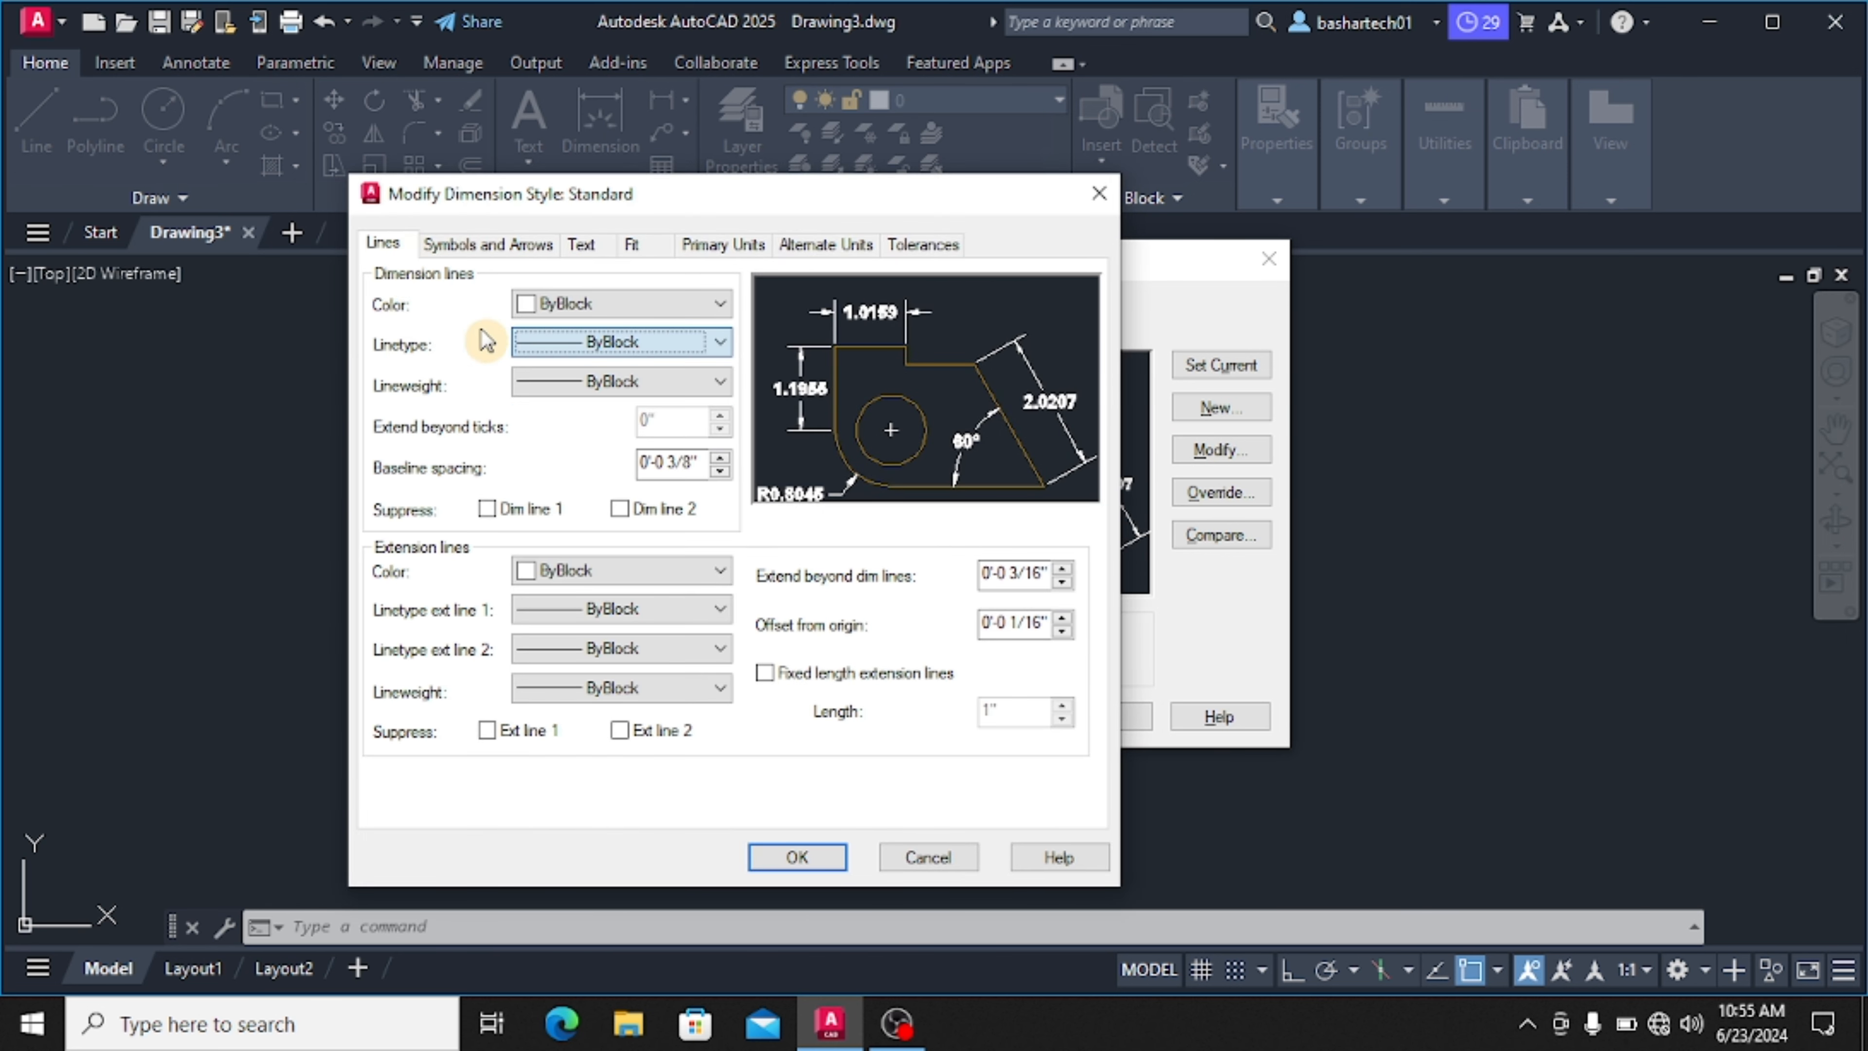
{"action": "left_click", "coordinate": [505, 248]}
{"action": "left_click", "coordinate": [597, 331]}
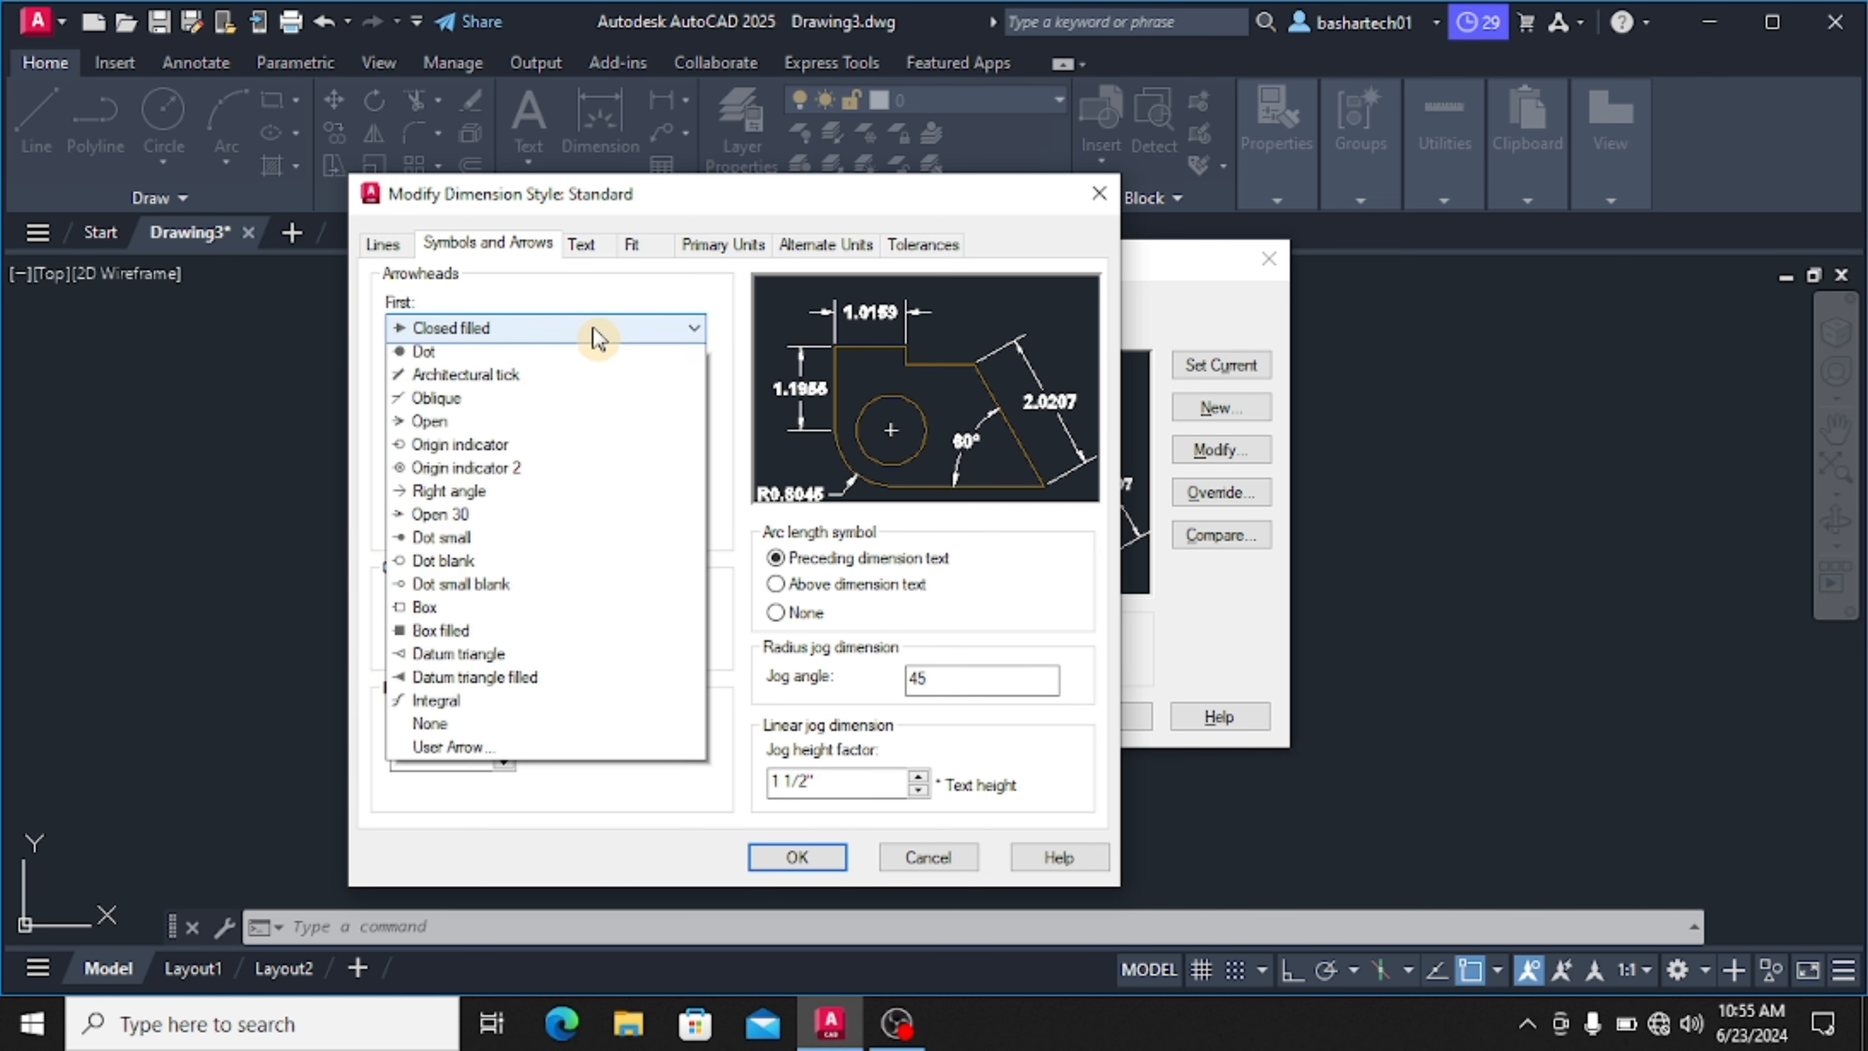
{"action": "left_click", "coordinate": [567, 456]}
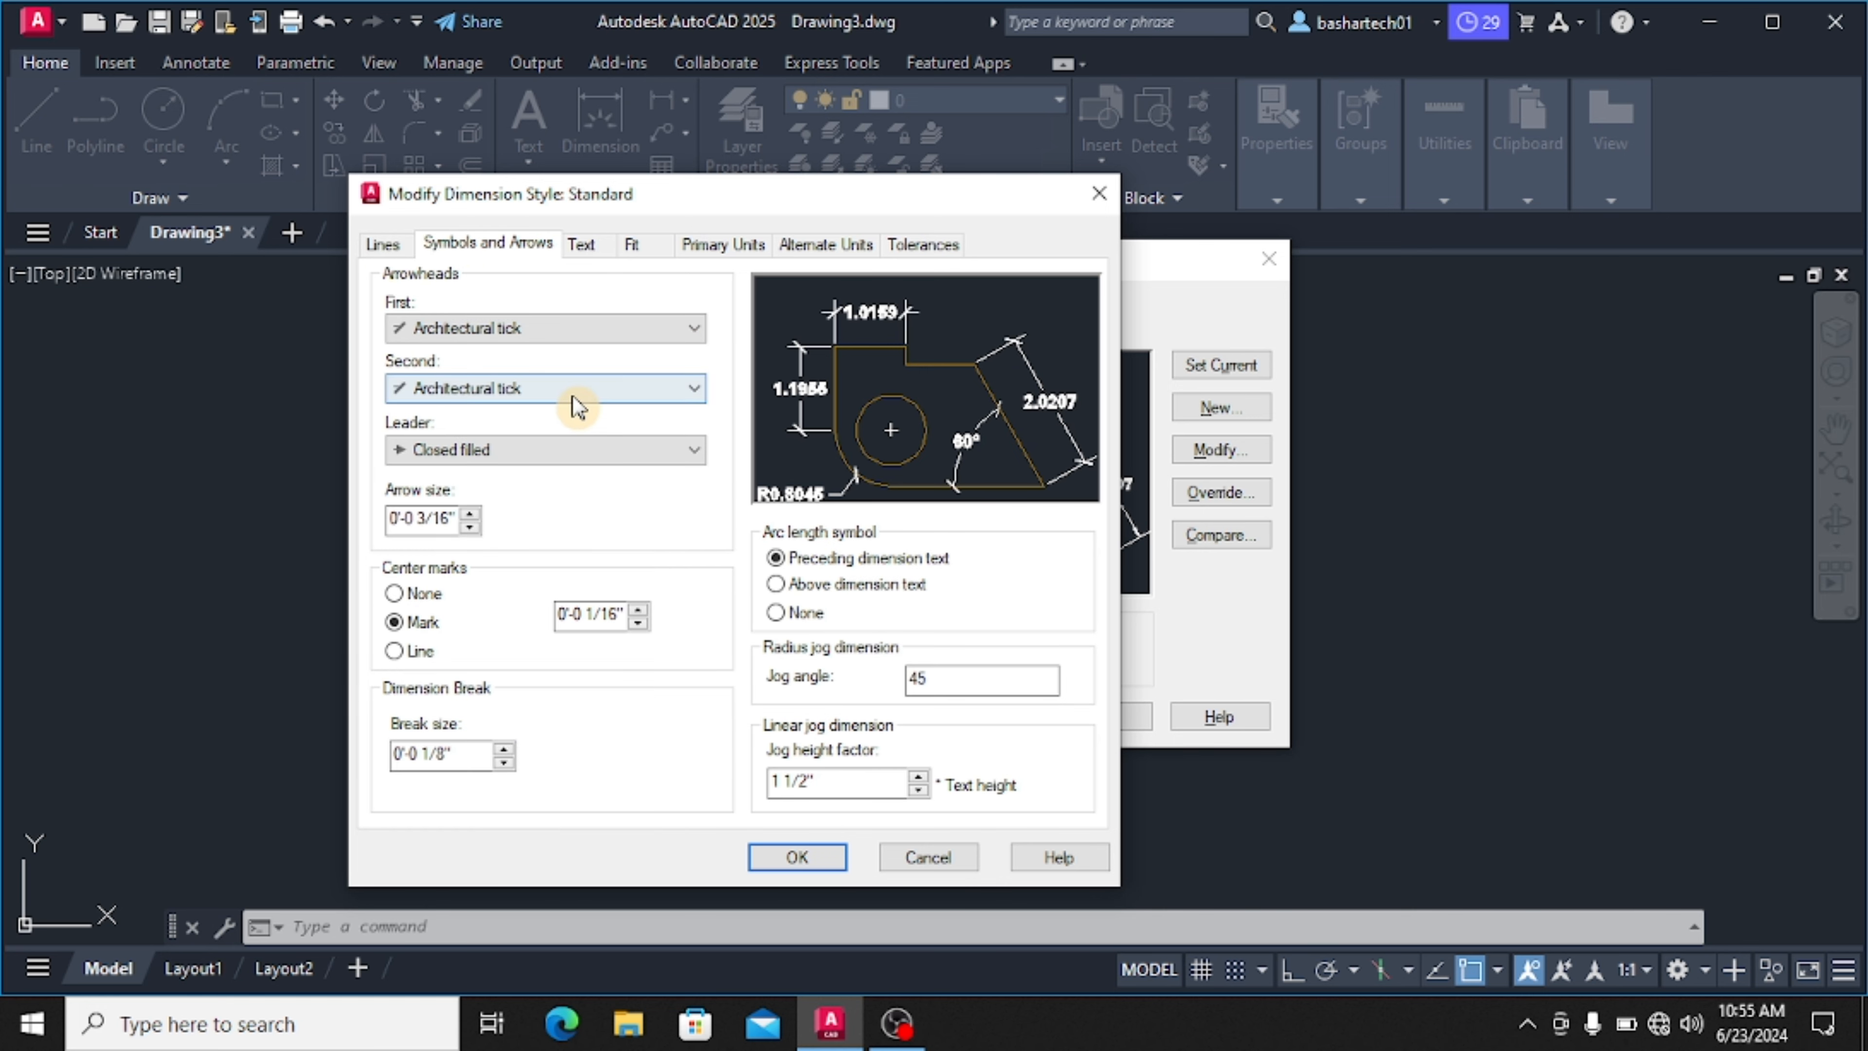
{"action": "left_click", "coordinate": [573, 396]}
{"action": "left_click", "coordinate": [571, 499]}
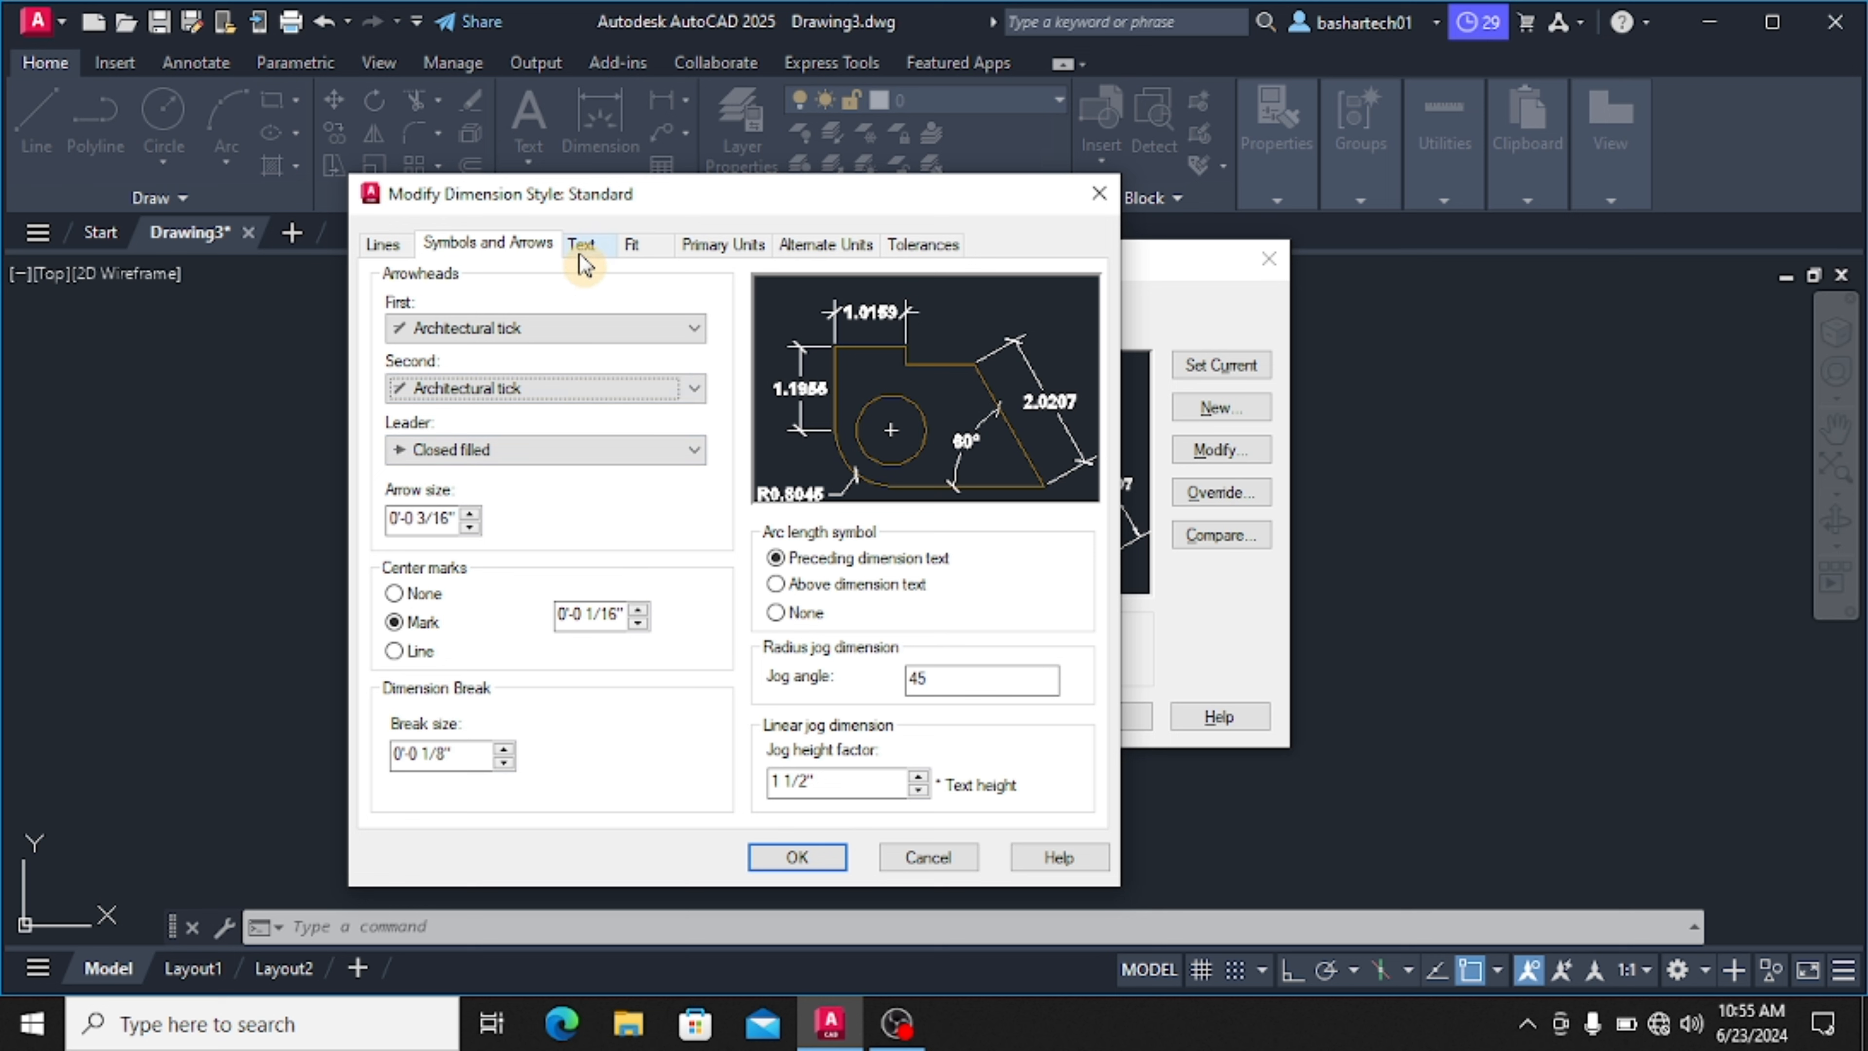
Set the dimension style's primary unit format to Architectural with a precision of 0'-0 1/4"
{"action": "left_click", "coordinate": [688, 243]}
{"action": "left_click", "coordinate": [659, 302]}
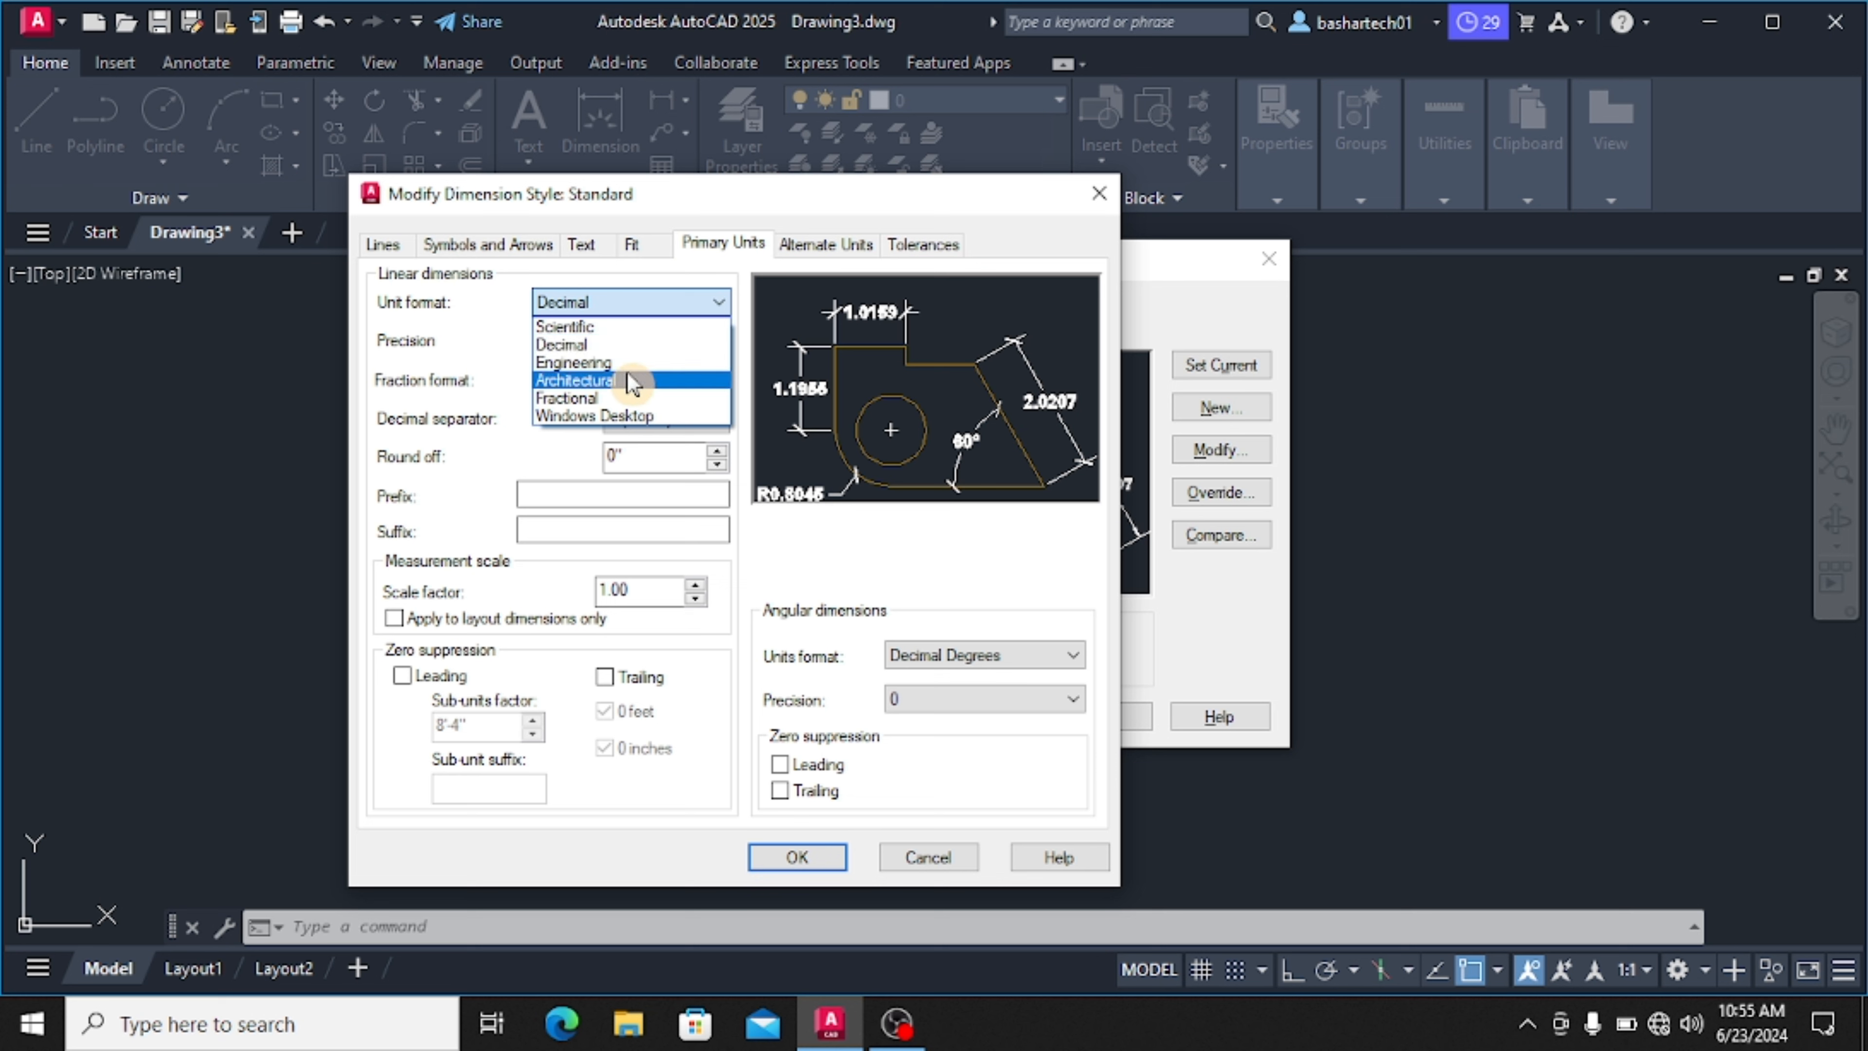
{"action": "left_click", "coordinate": [631, 382]}
{"action": "left_click", "coordinate": [646, 343]}
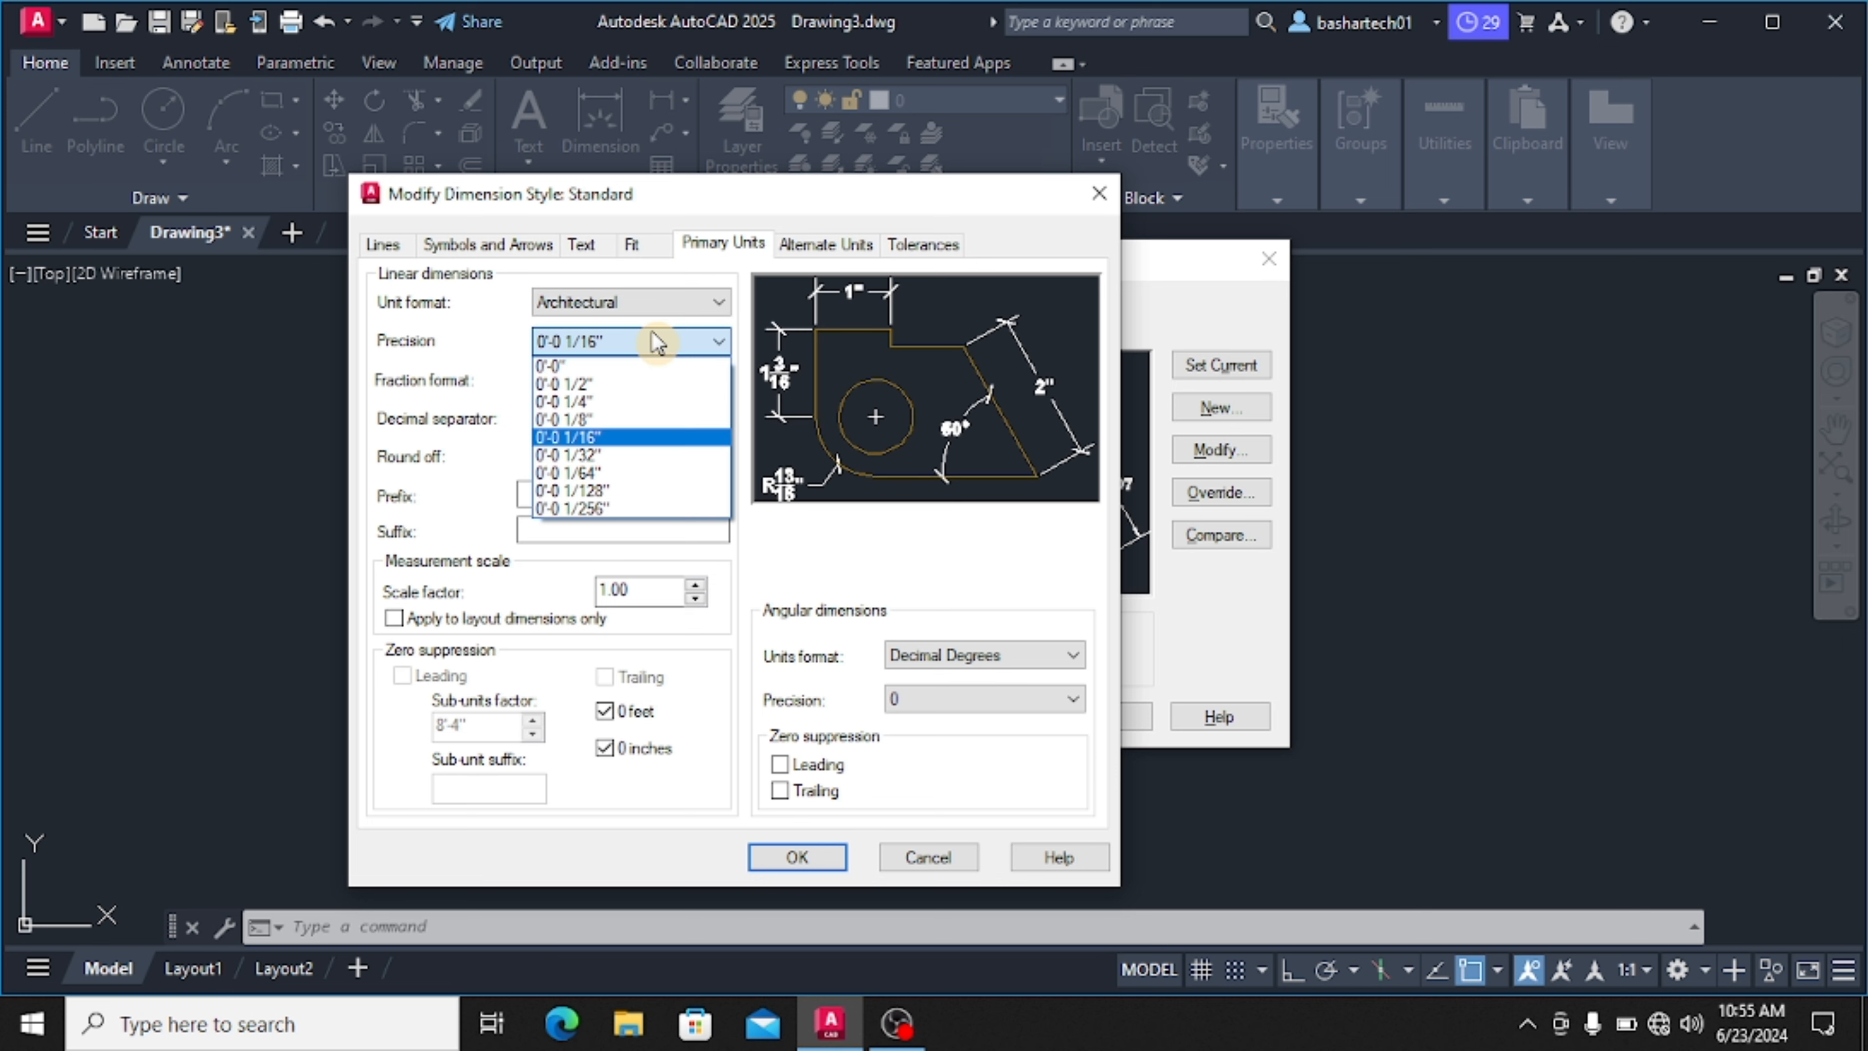
{"action": "left_click", "coordinate": [641, 405]}
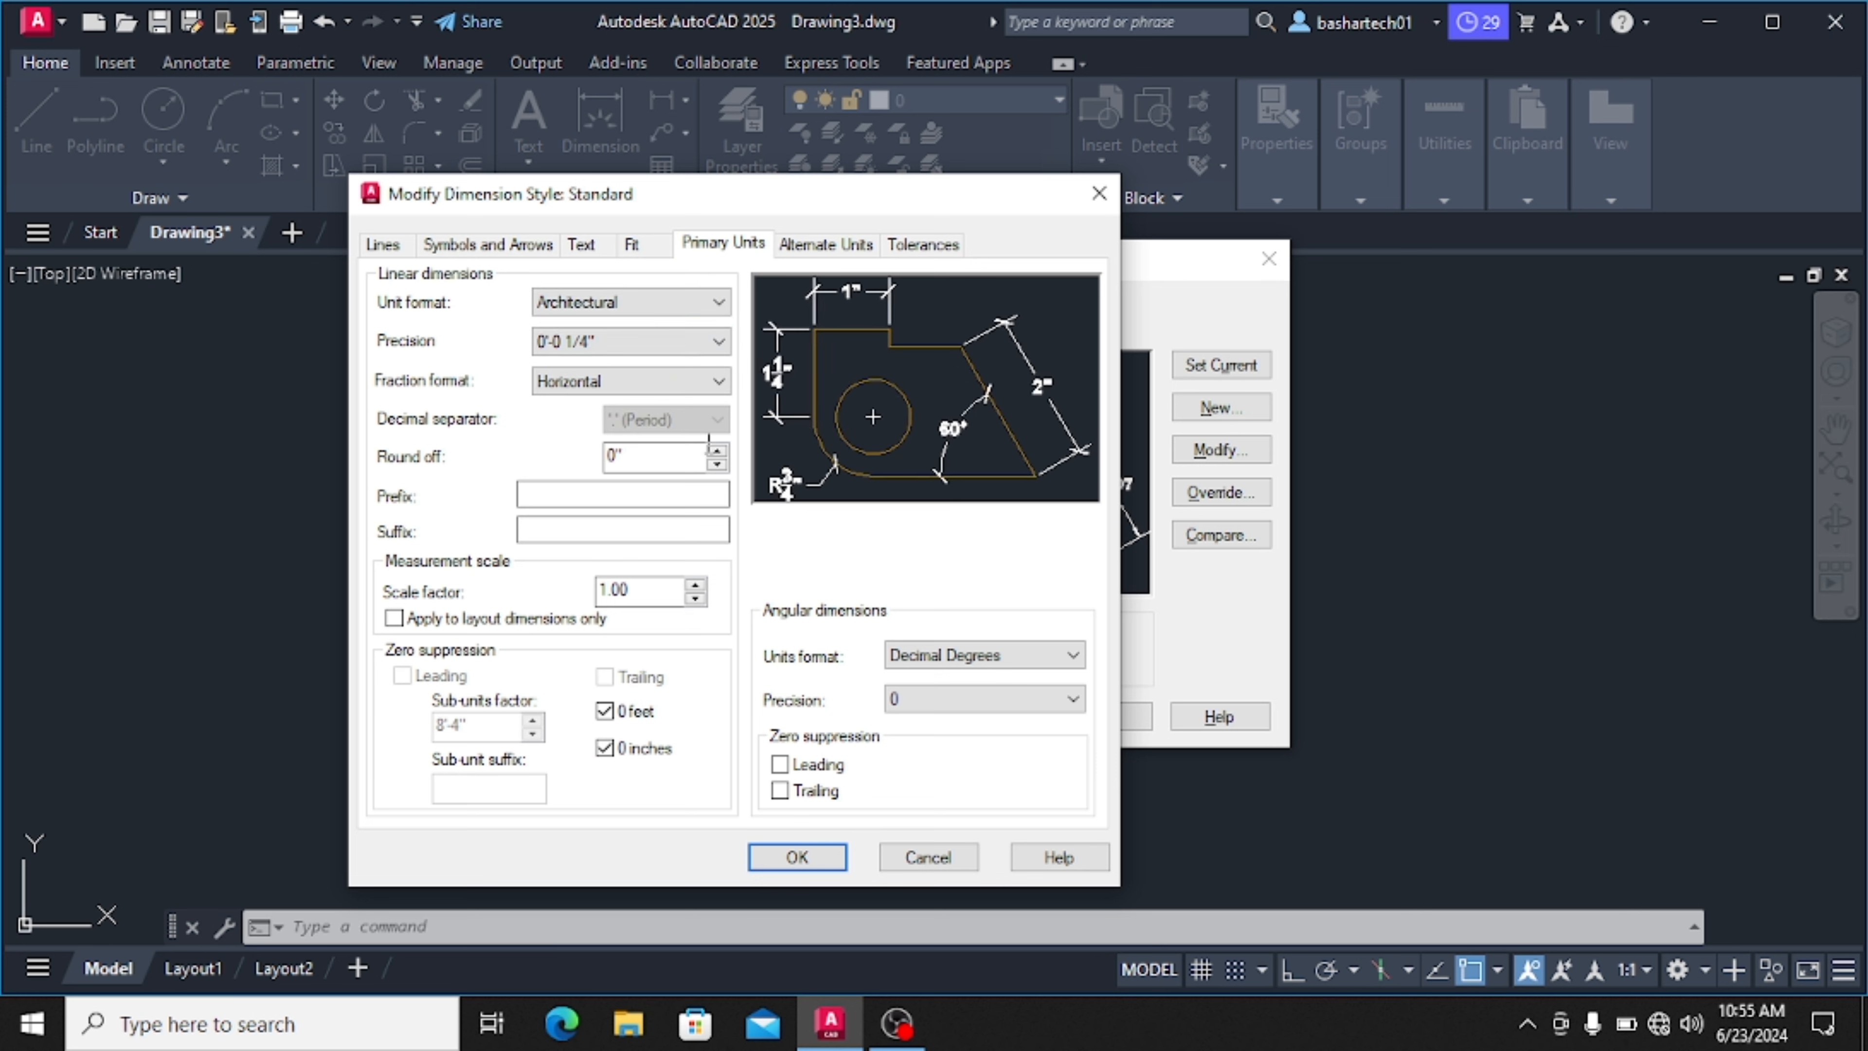
Change the dimension style's text height, apply the modifications, and make the Standard dimension style current
{"action": "left_click", "coordinate": [581, 244]}
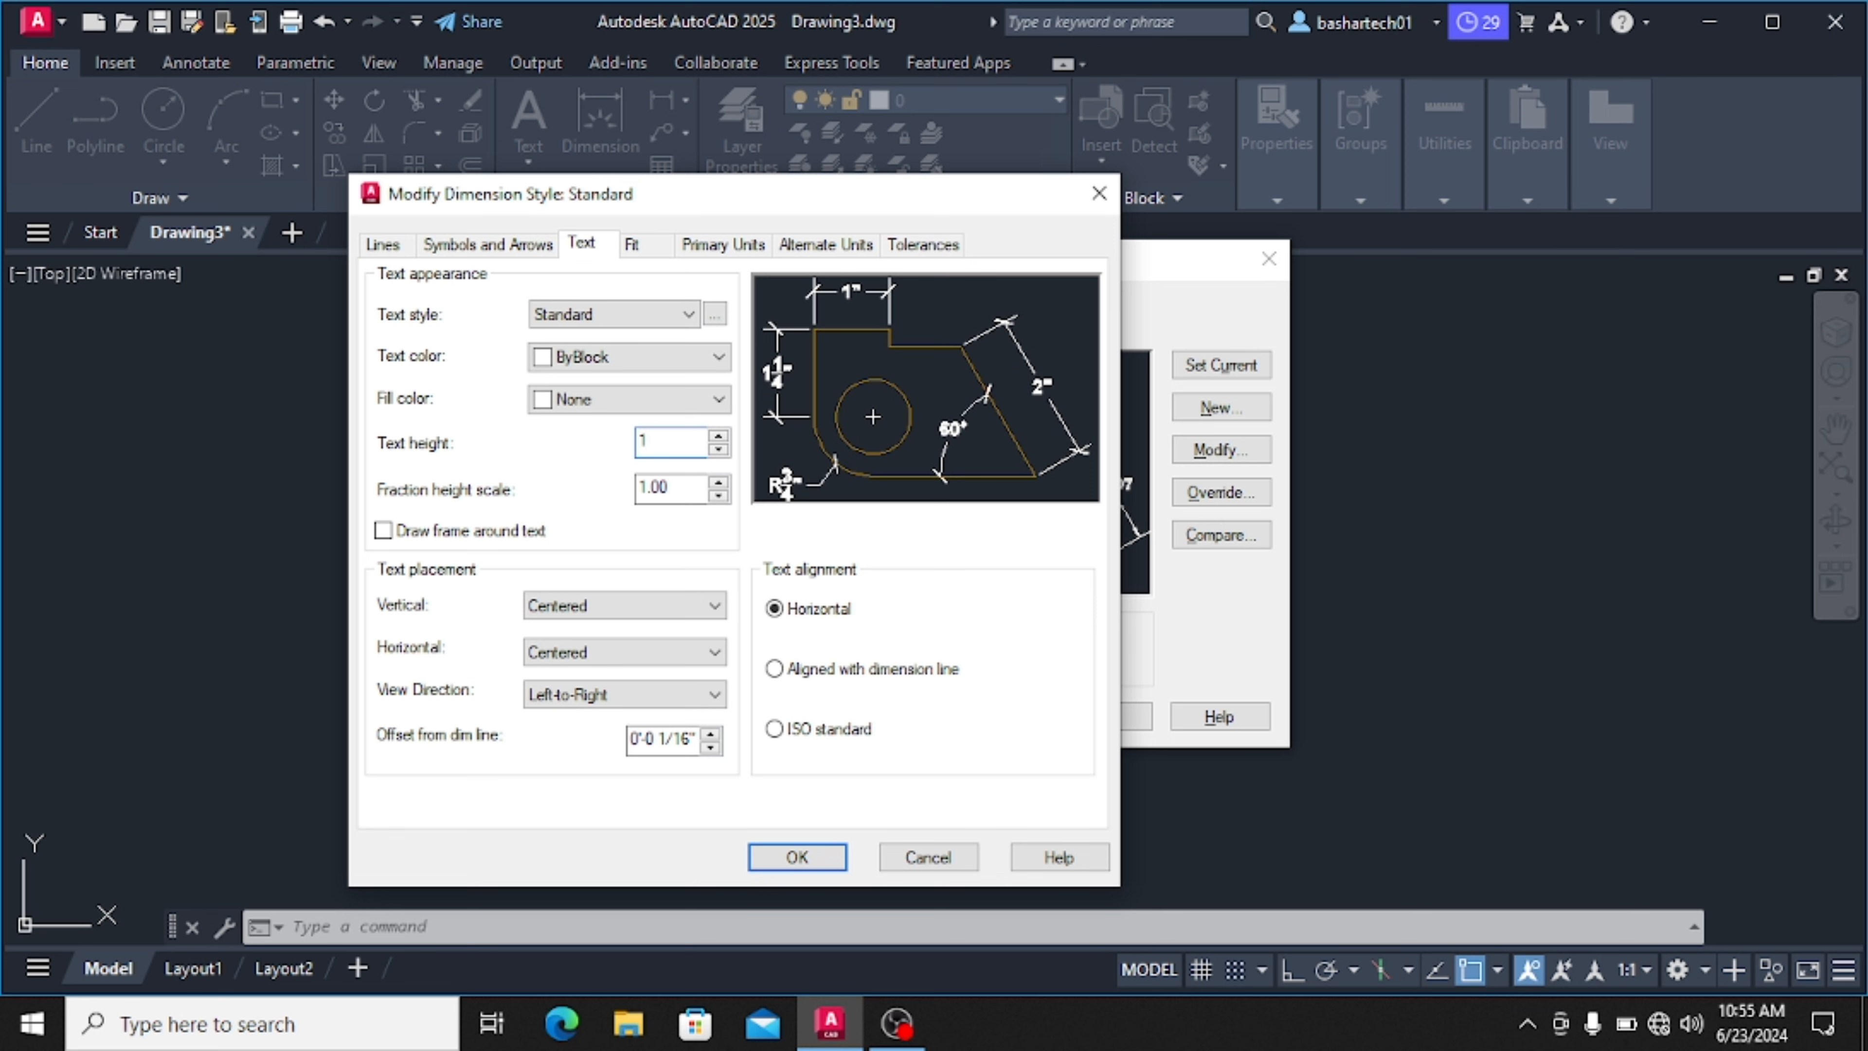
{"action": "left_click", "coordinate": [789, 859]}
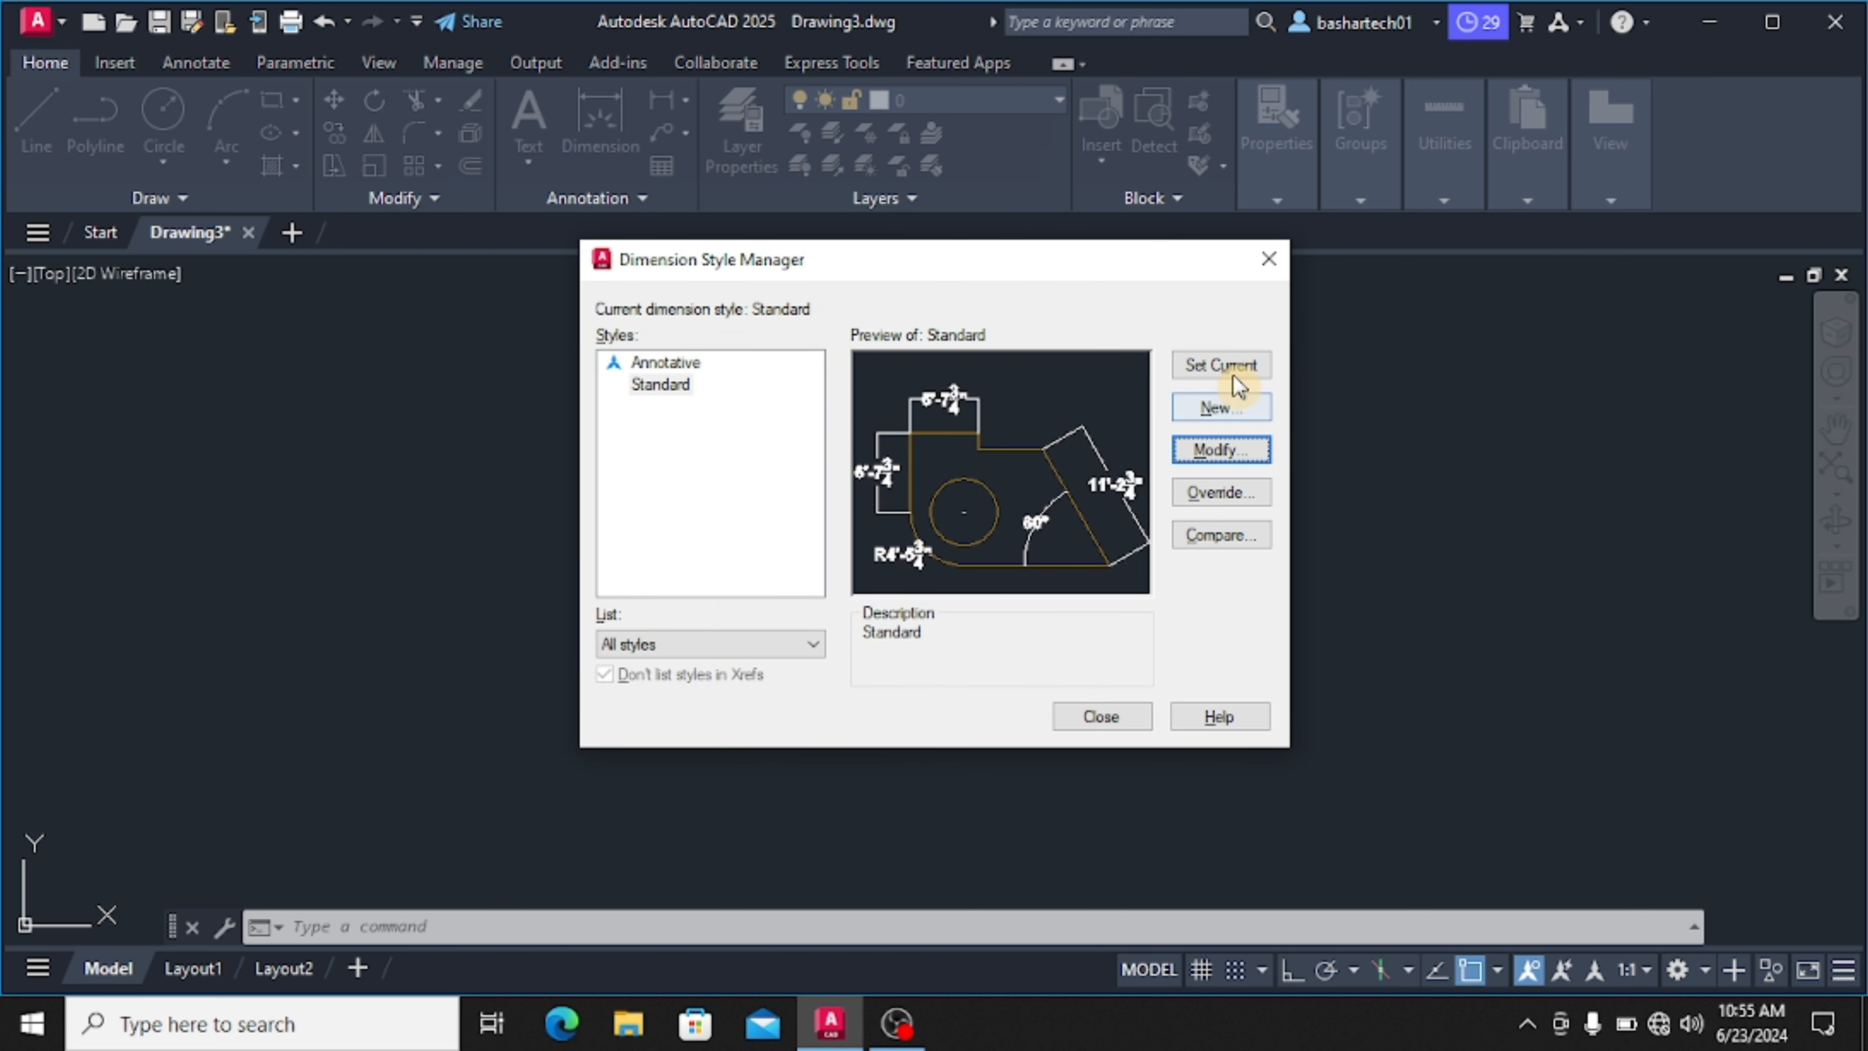
{"action": "left_click", "coordinate": [1239, 370]}
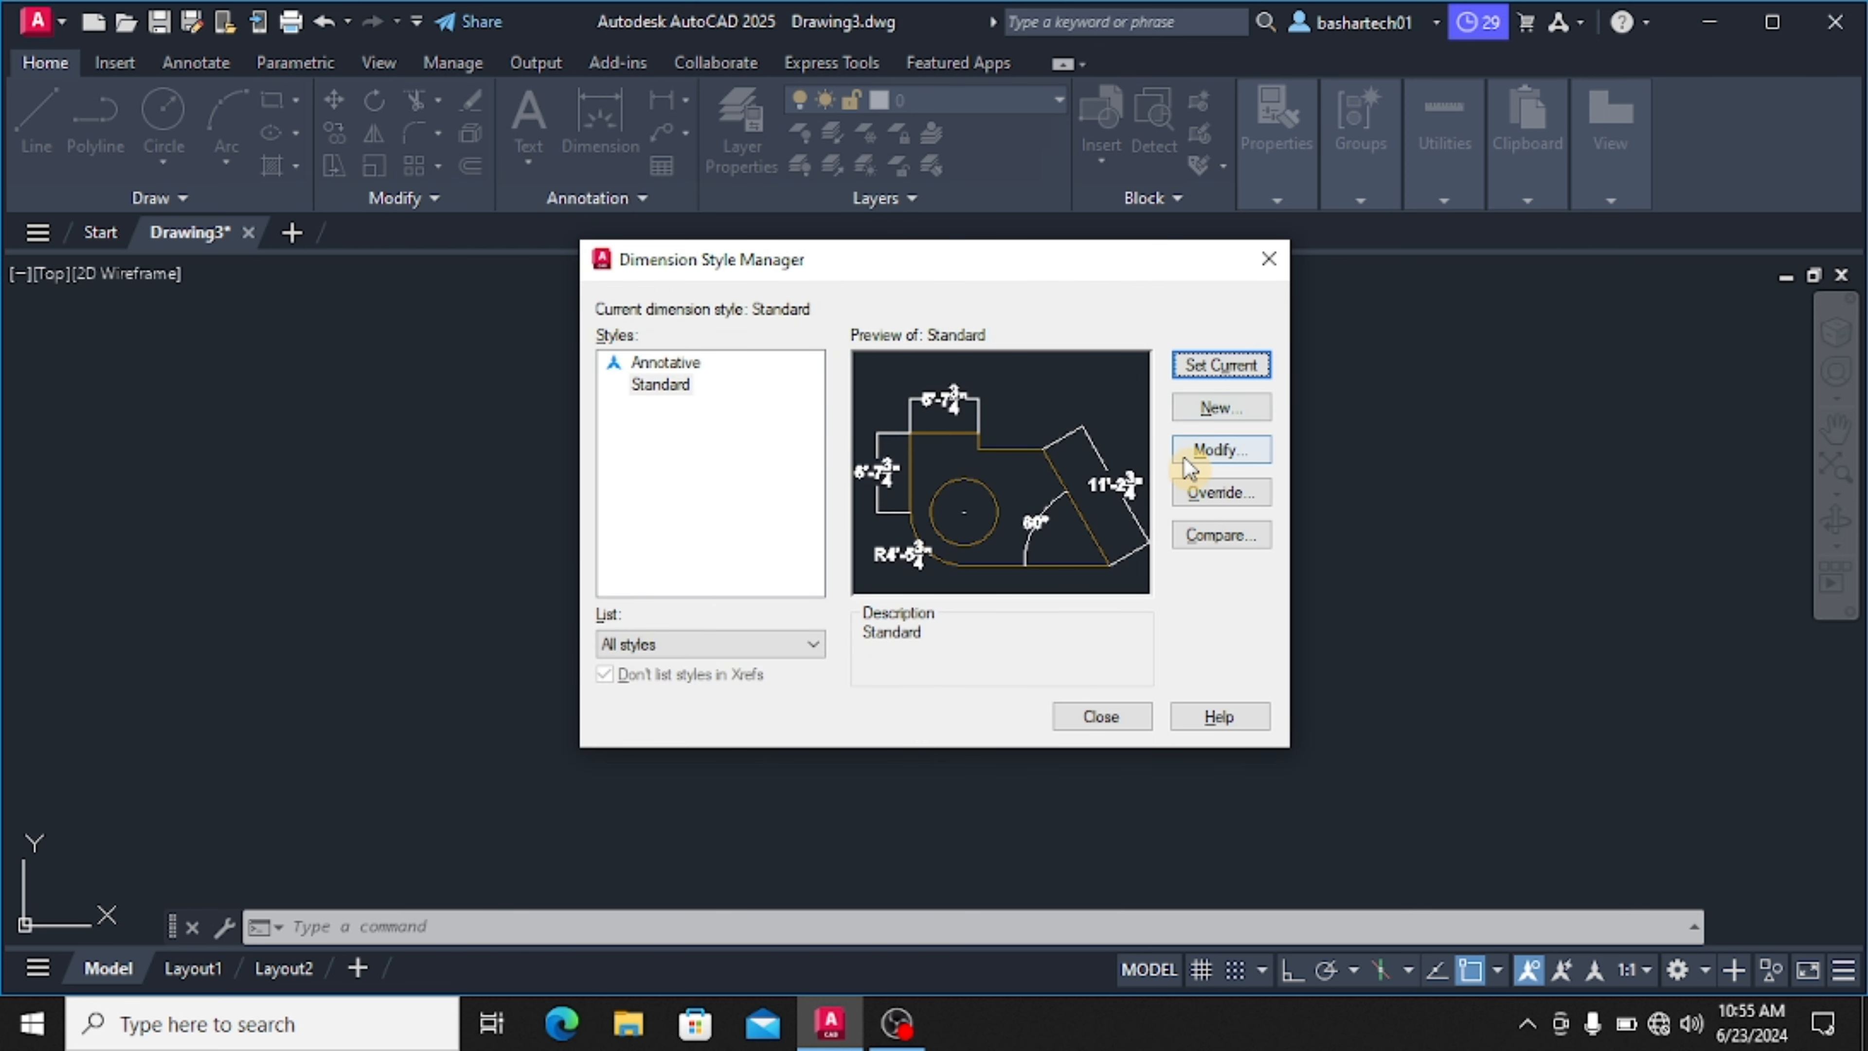
{"action": "left_click", "coordinate": [1115, 721]}
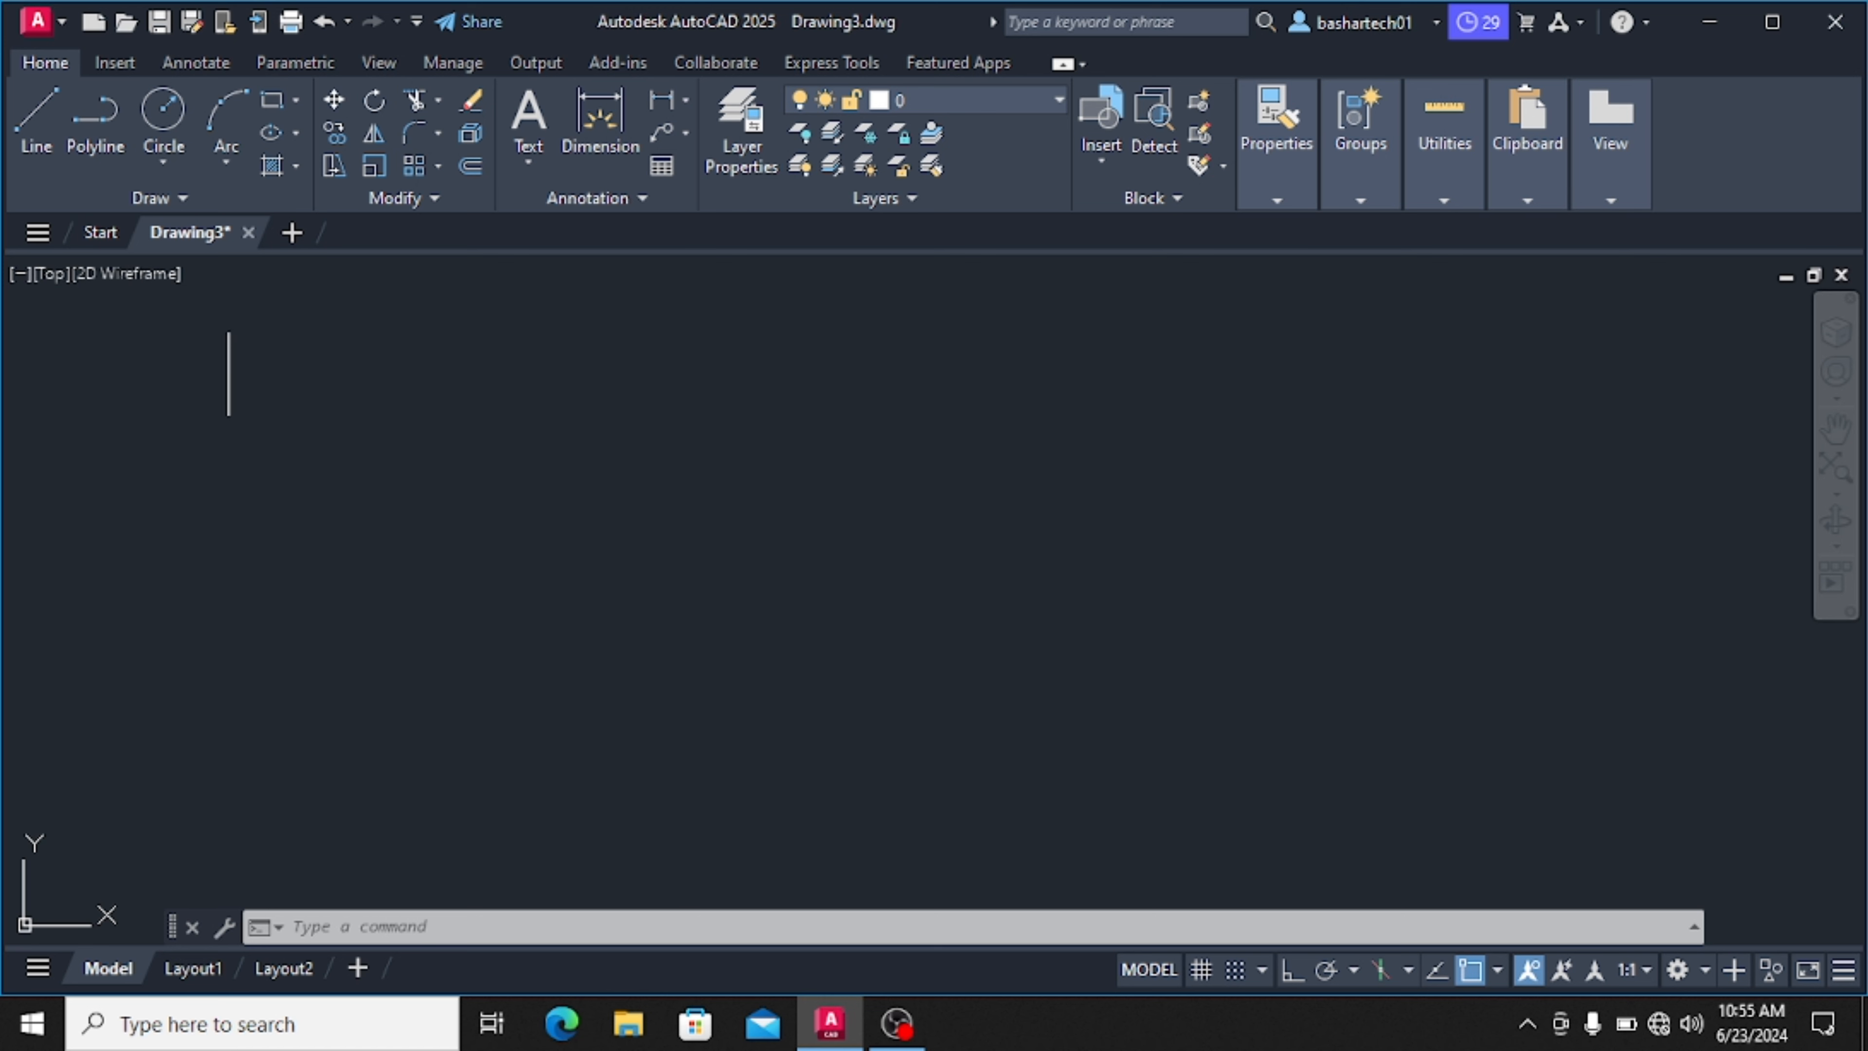
Save the drawing as a template on the Desktop named ARCHITECTURE DRAWING TAMPLATE, with the description ARCHITECTURE DRAWING TEMPLATE
{"action": "left_click", "coordinate": [38, 22]}
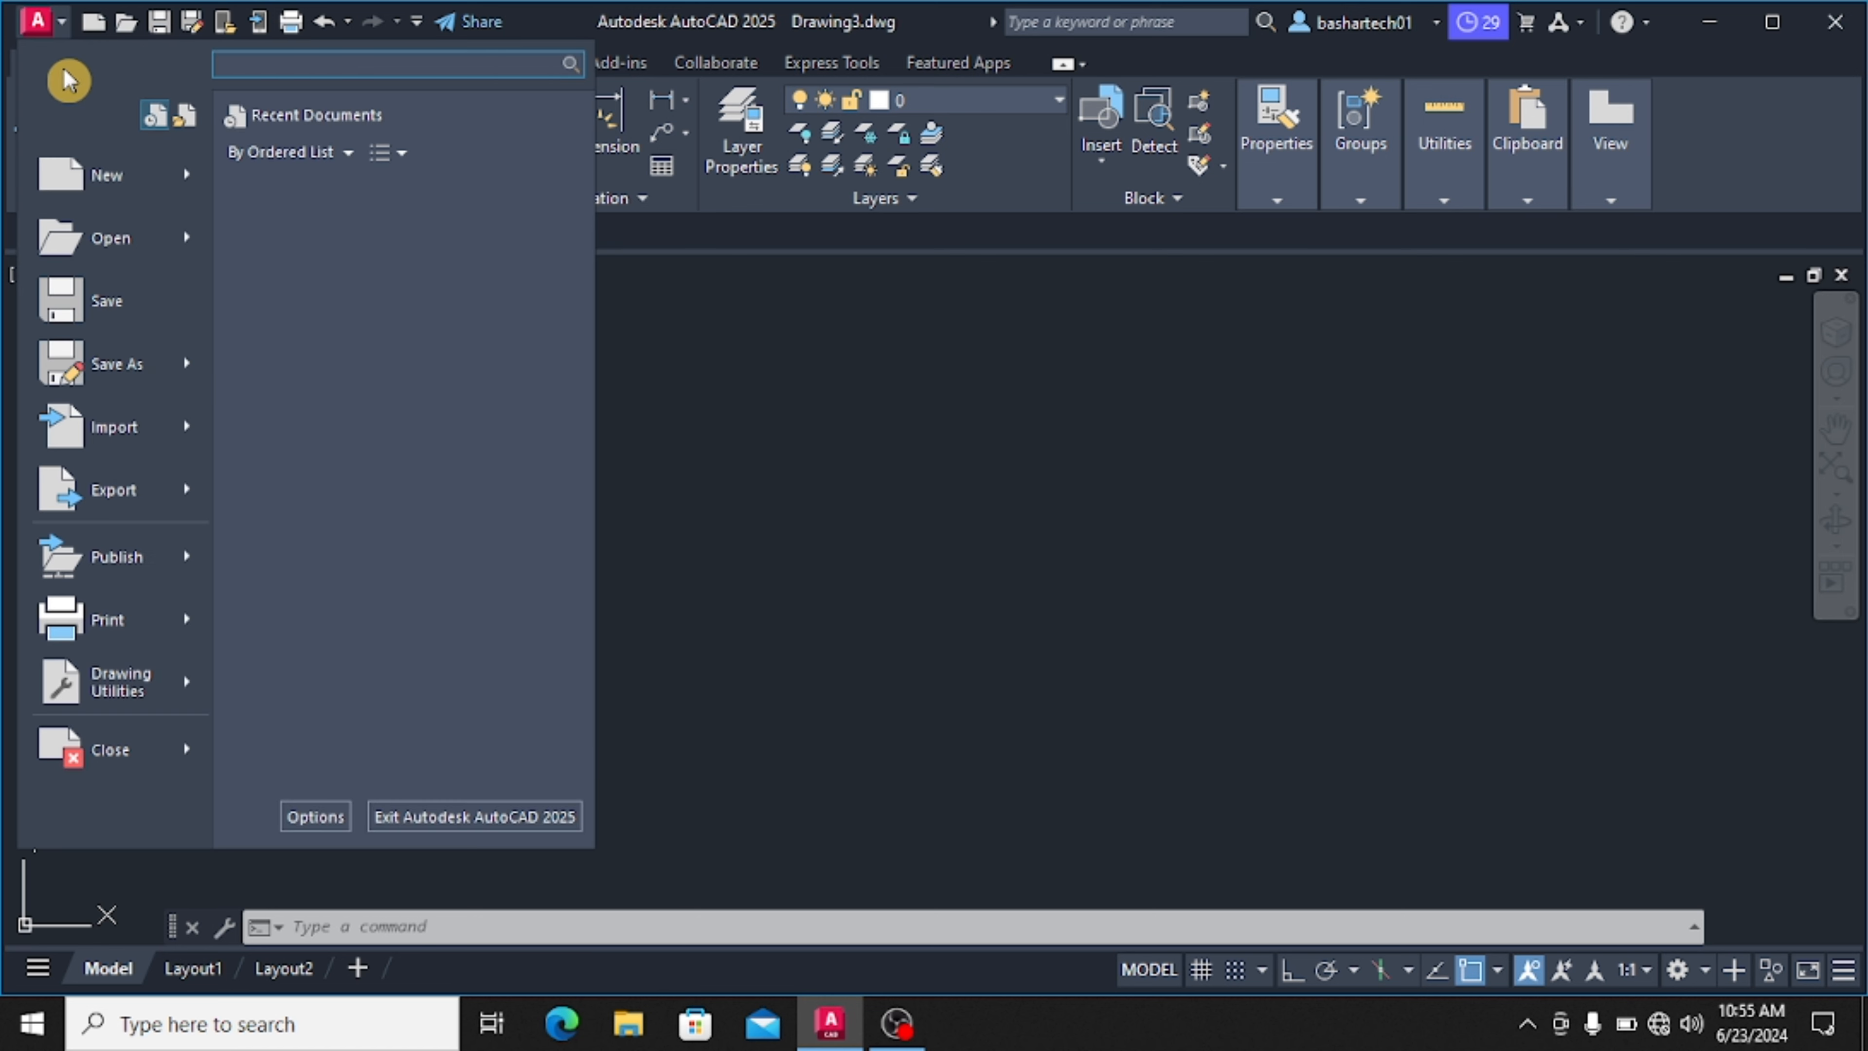
{"action": "mouse_move", "coordinate": [131, 367]}
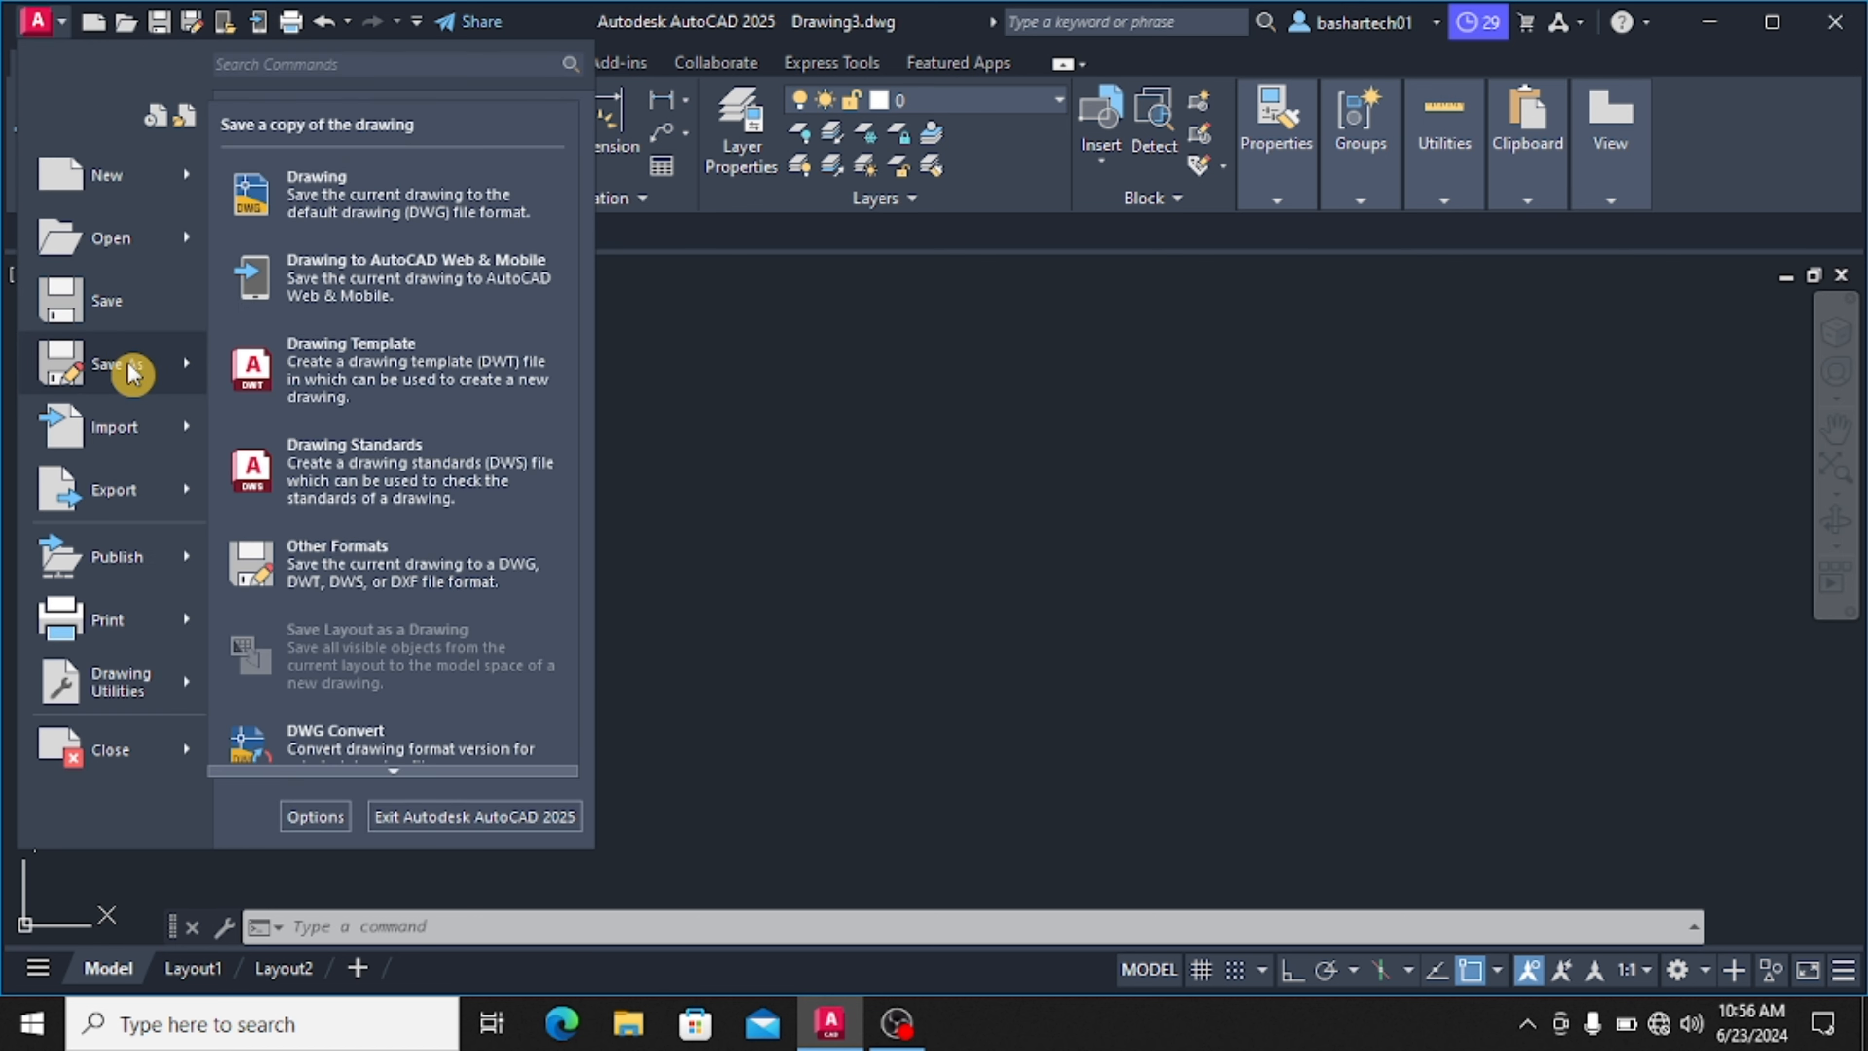
{"action": "left_click", "coordinate": [409, 368]}
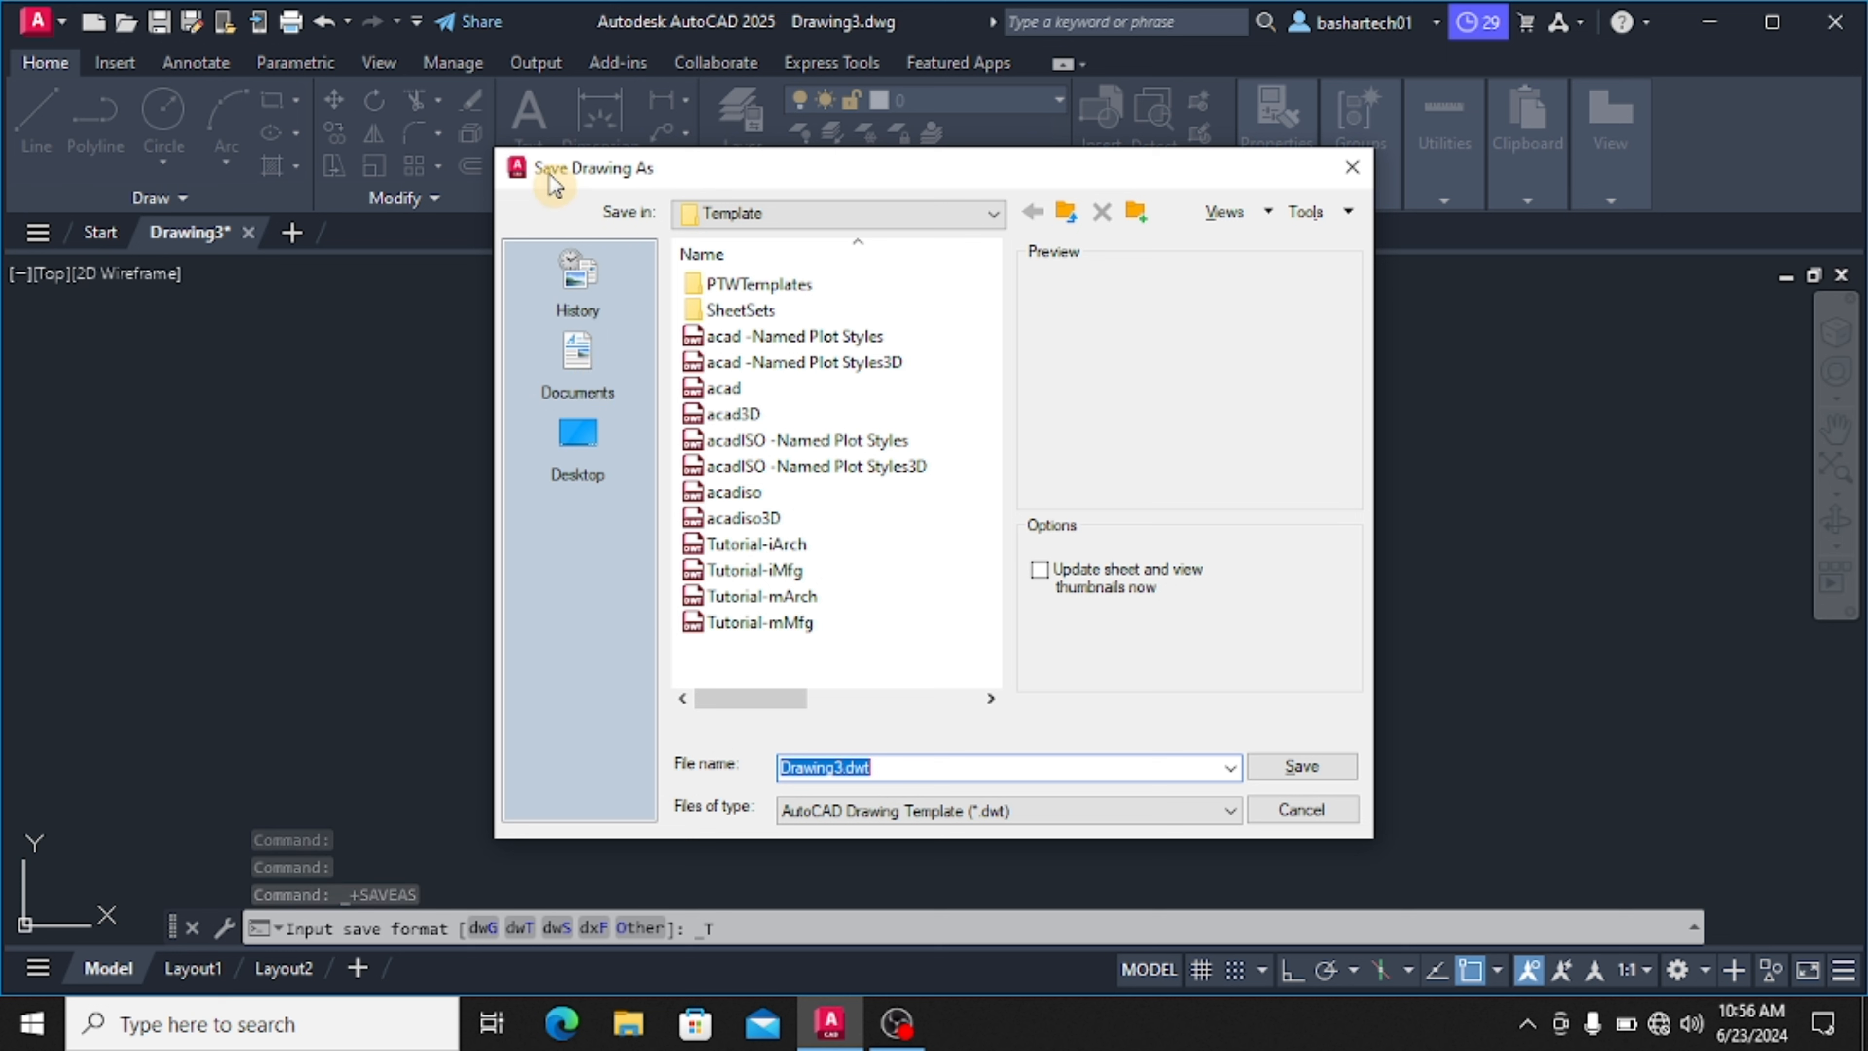
{"action": "left_click", "coordinate": [578, 442]}
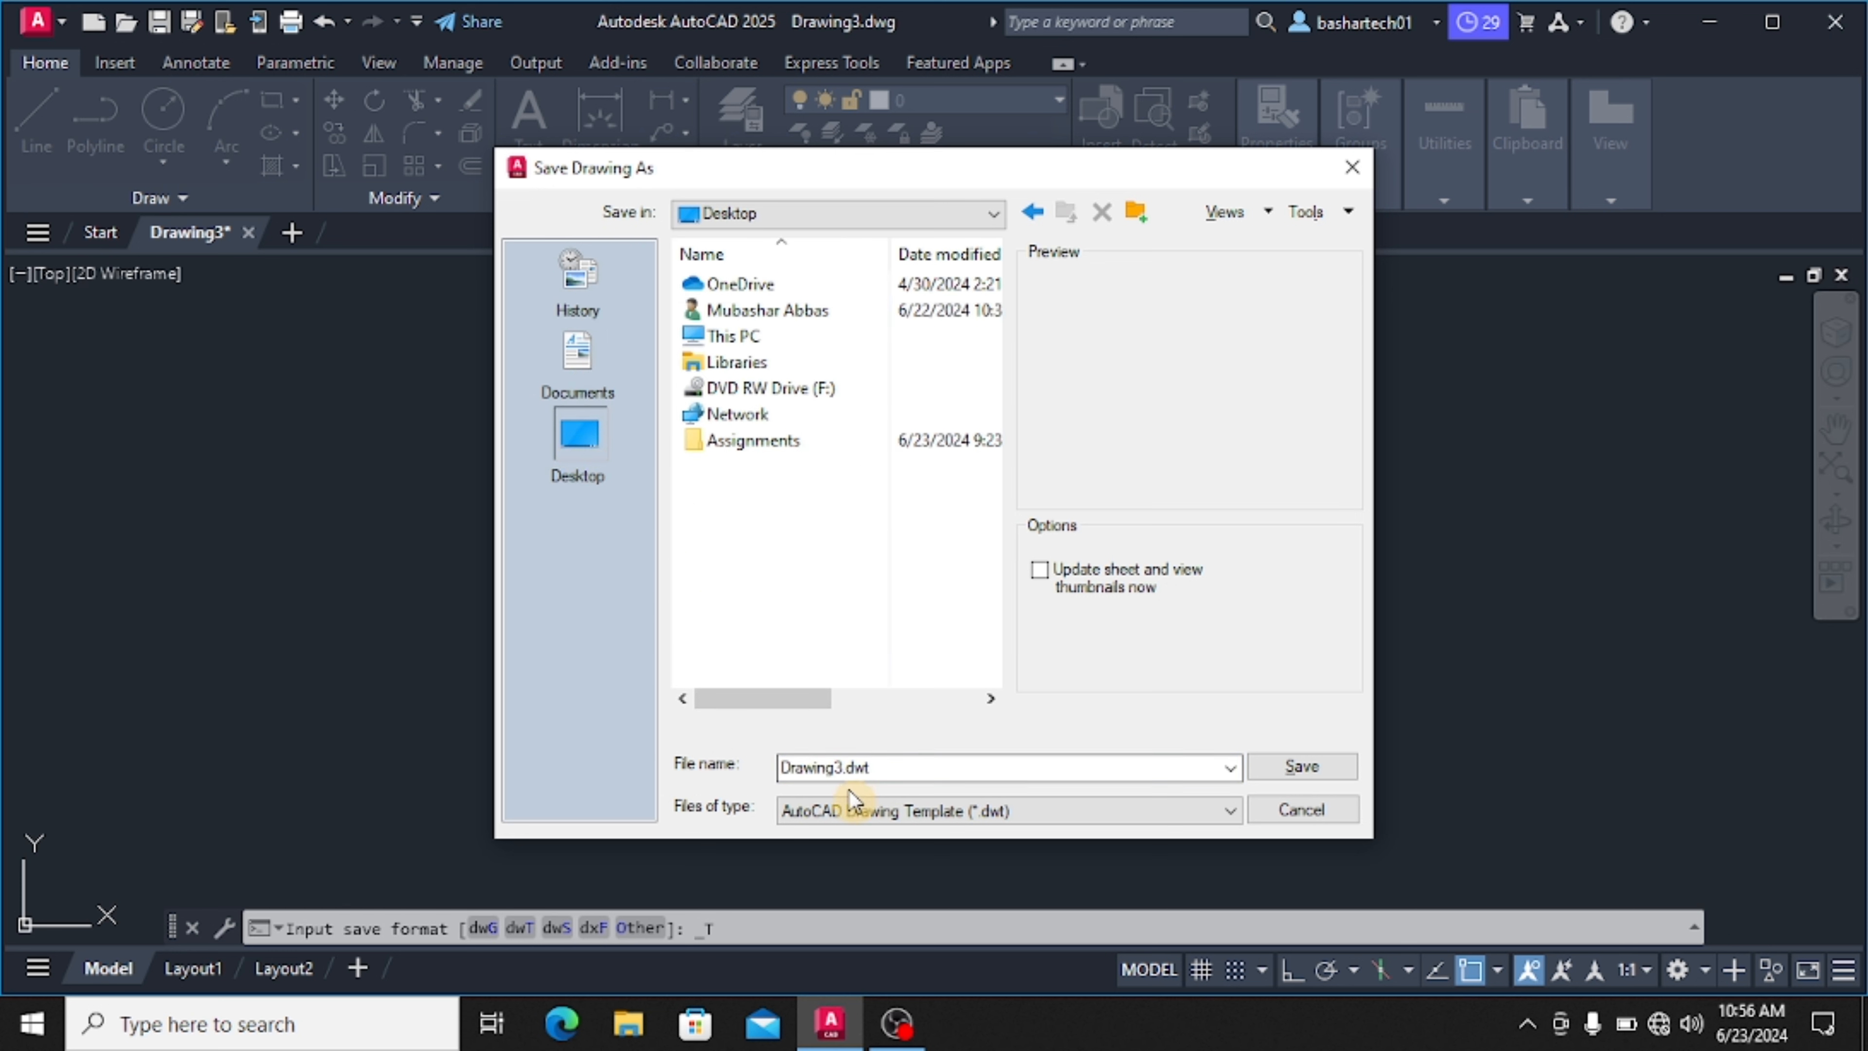
{"action": "double_click", "coordinate": [888, 768]}
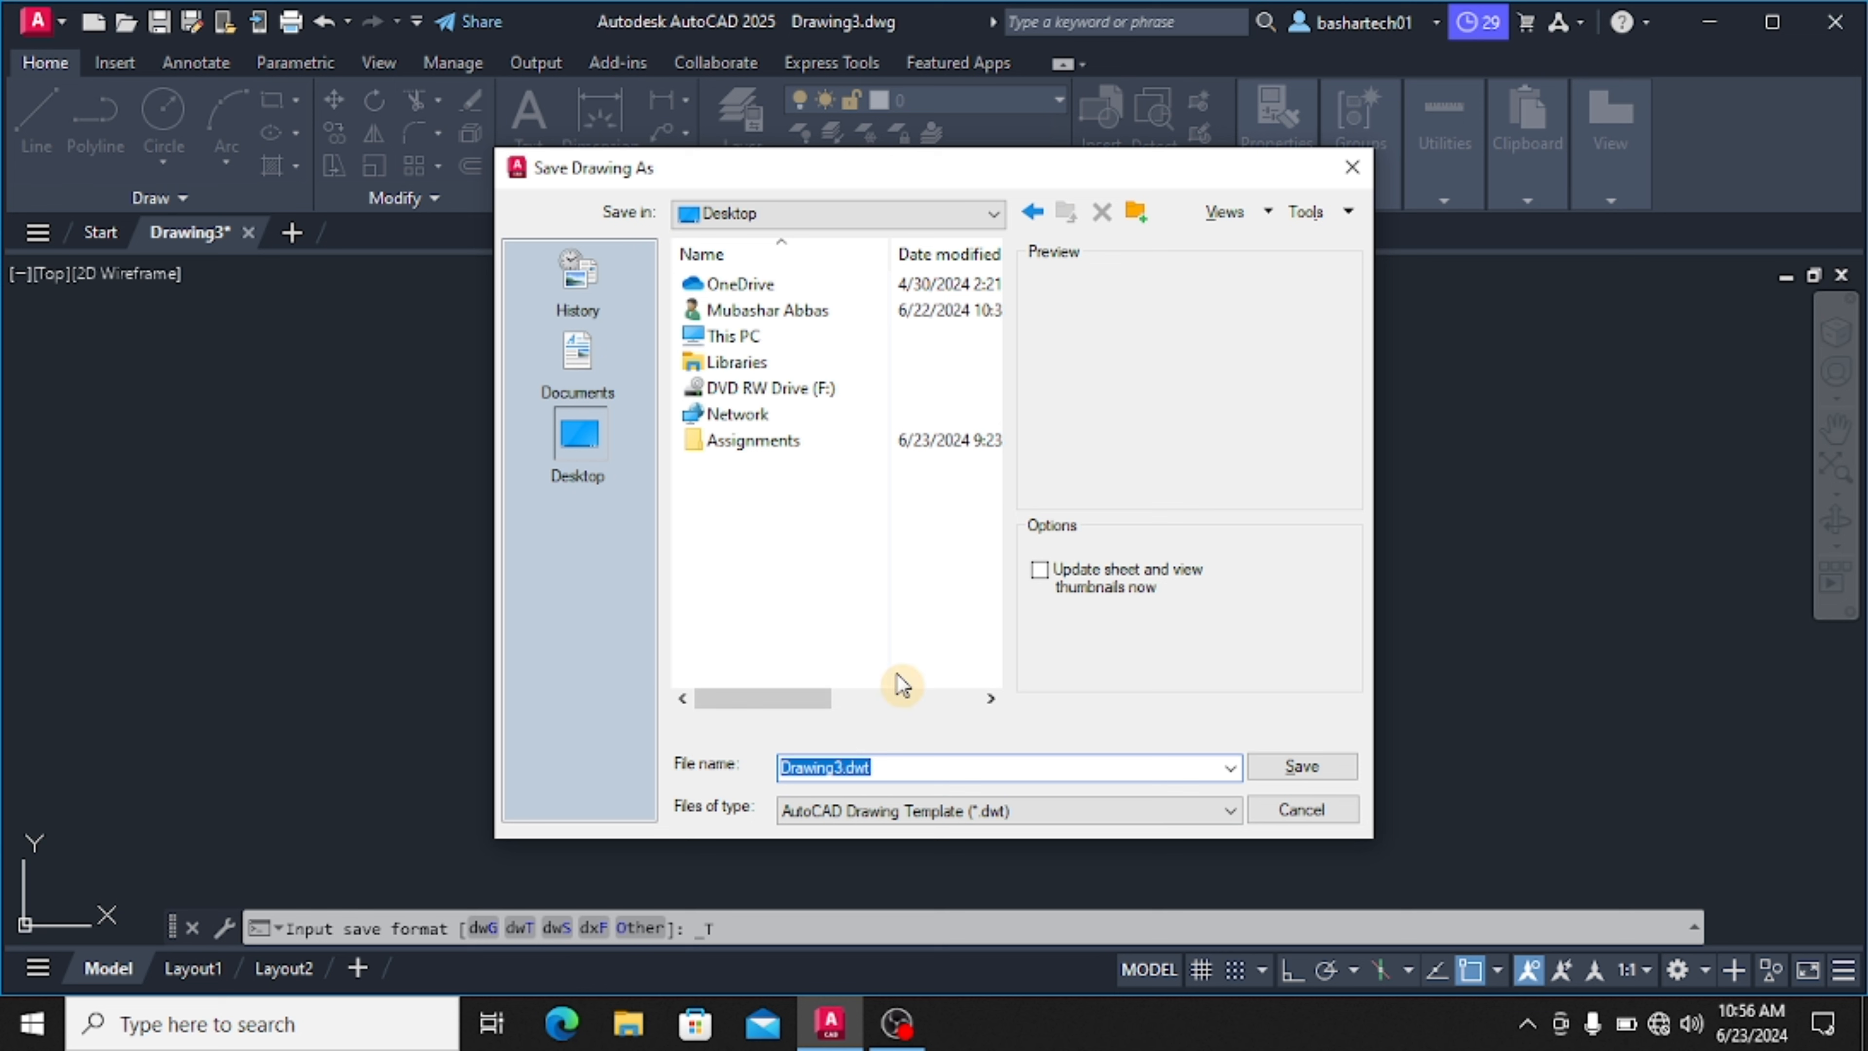
{"action": "type", "text": "ARCHITECTURE DRAWING TAMPLATE"}
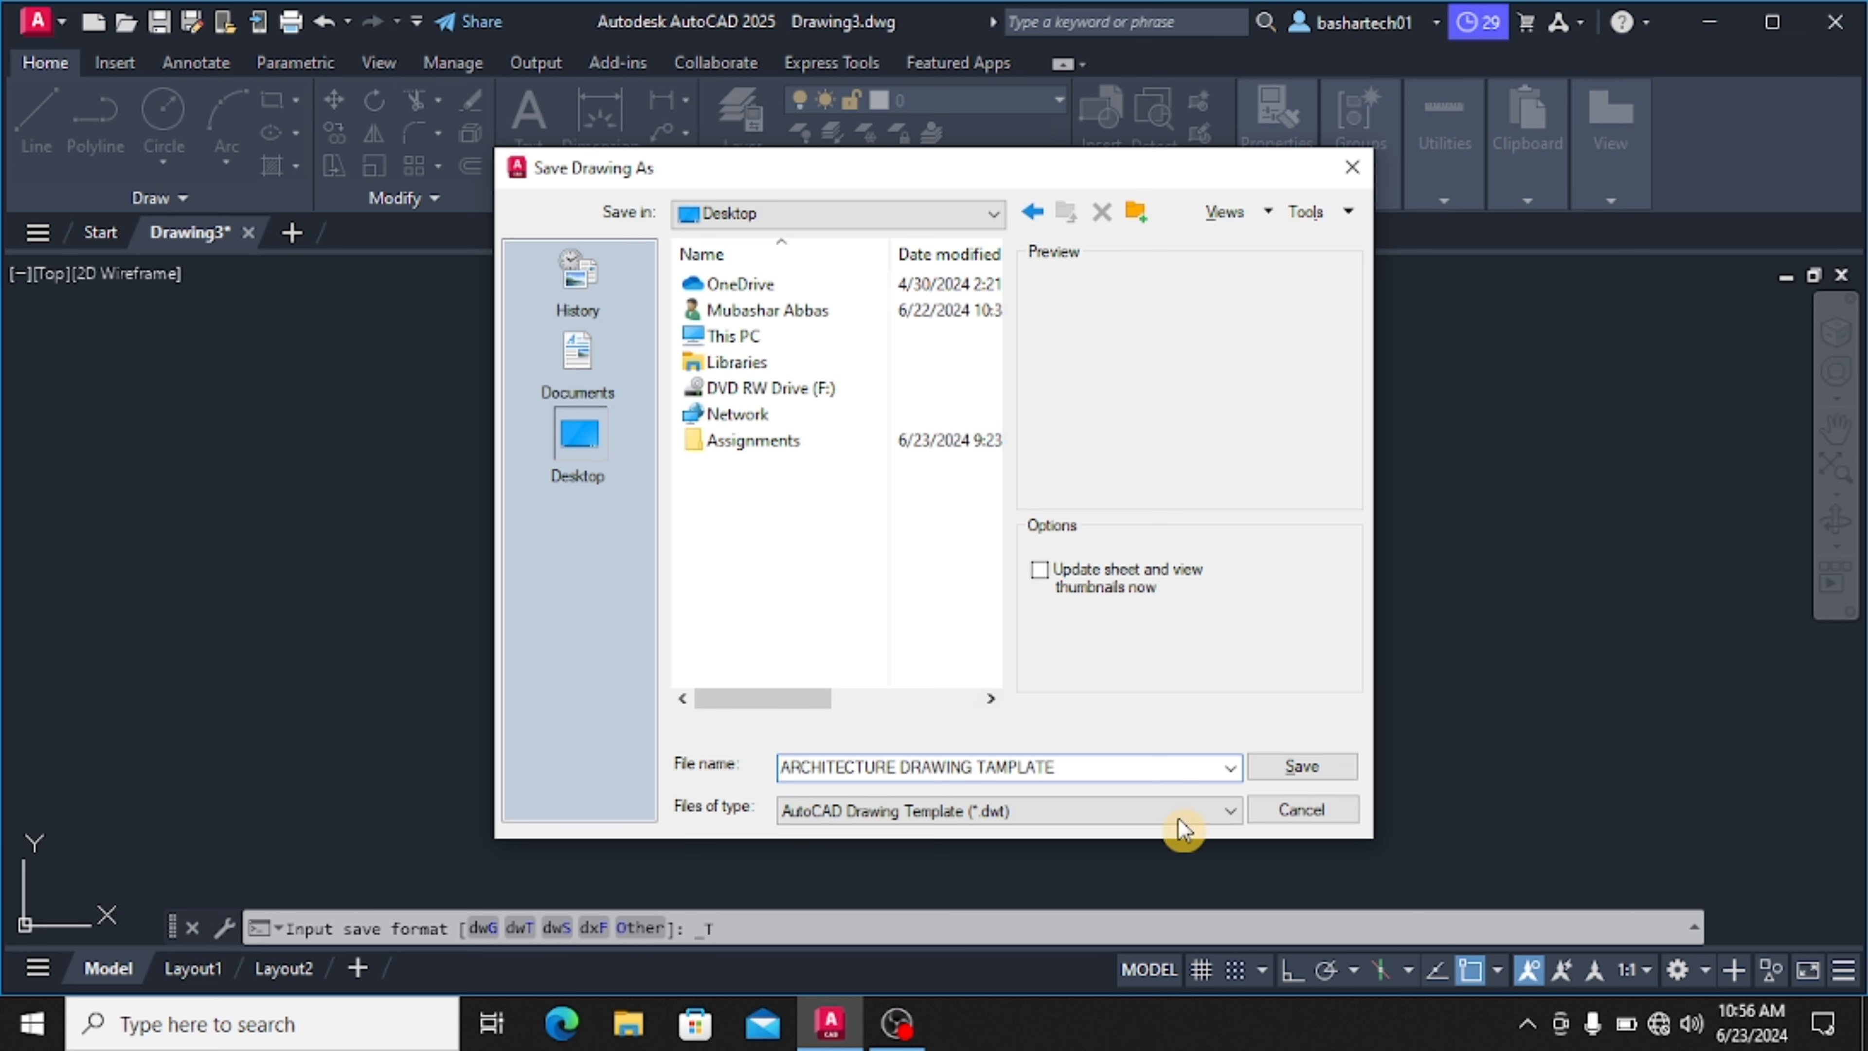
{"action": "left_click", "coordinate": [1317, 768]}
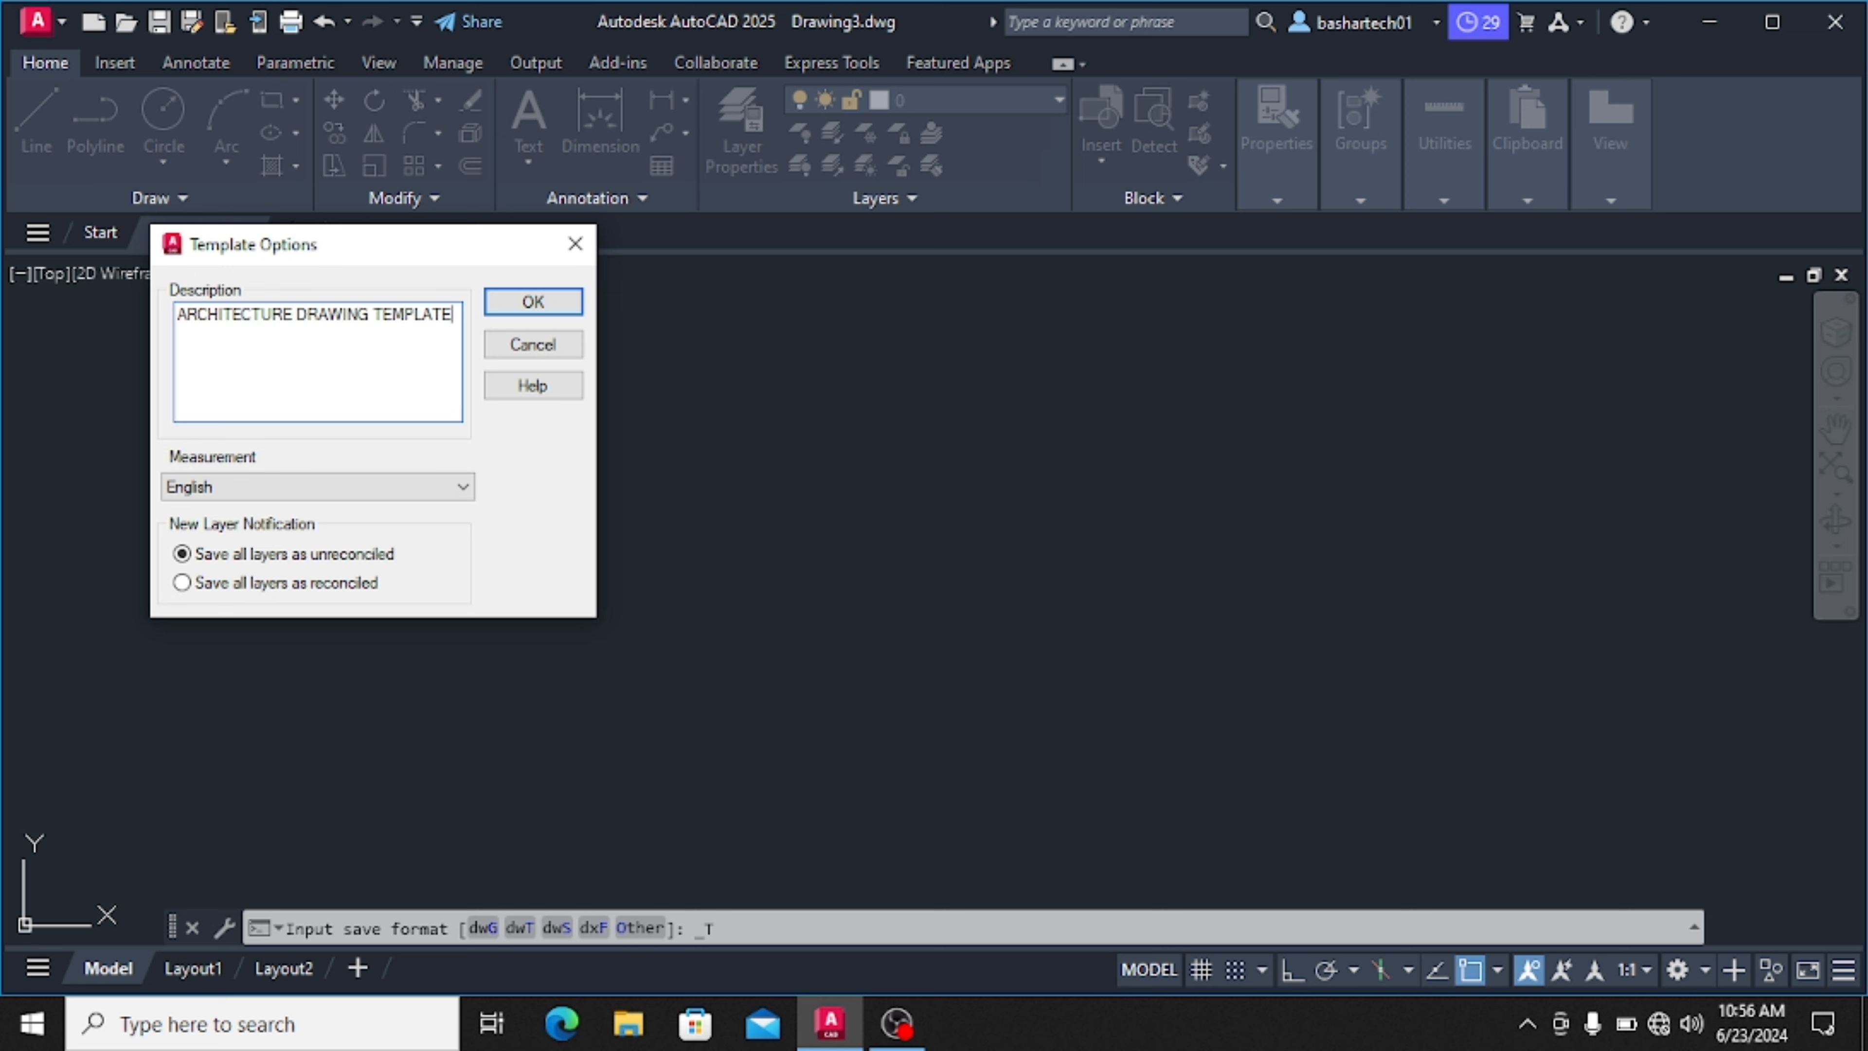
{"action": "left_click", "coordinate": [521, 342]}
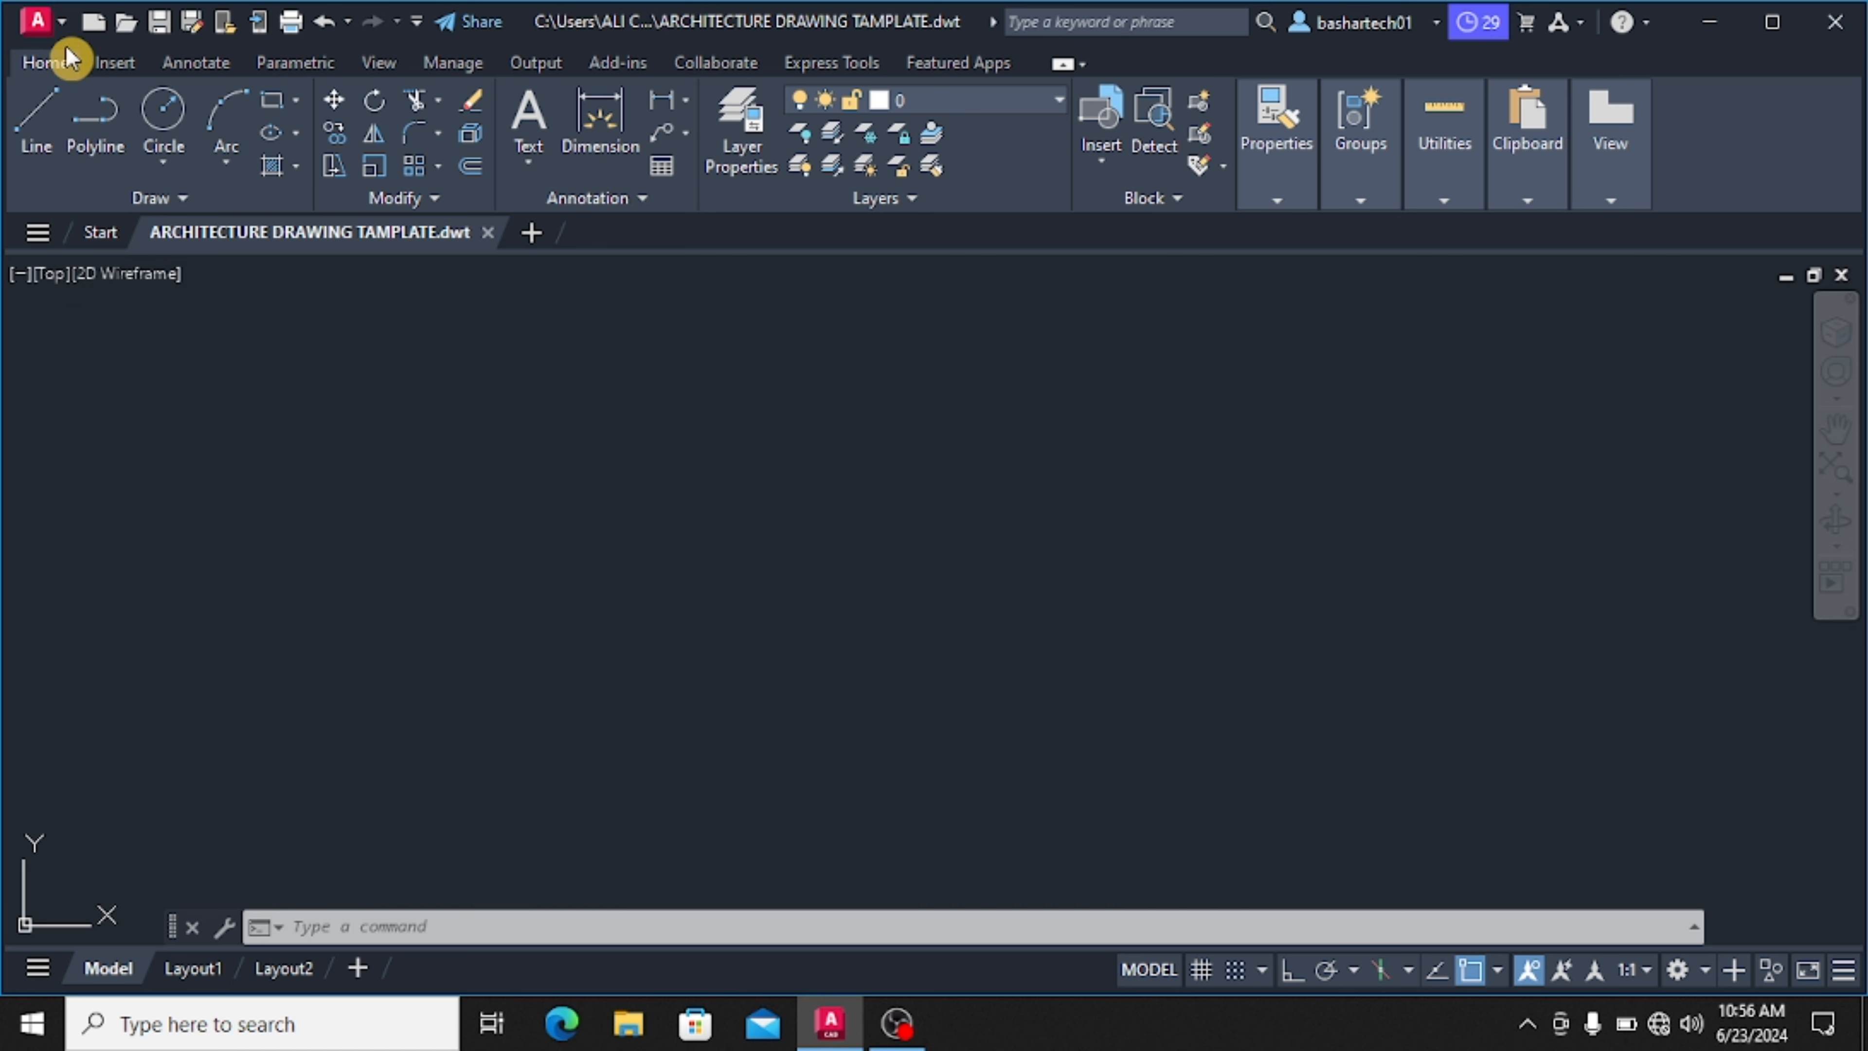
Start a new drawing from the ARCHITECTURE DRAWING TAMPLATE template stored on the Desktop
{"action": "left_click", "coordinate": [58, 22]}
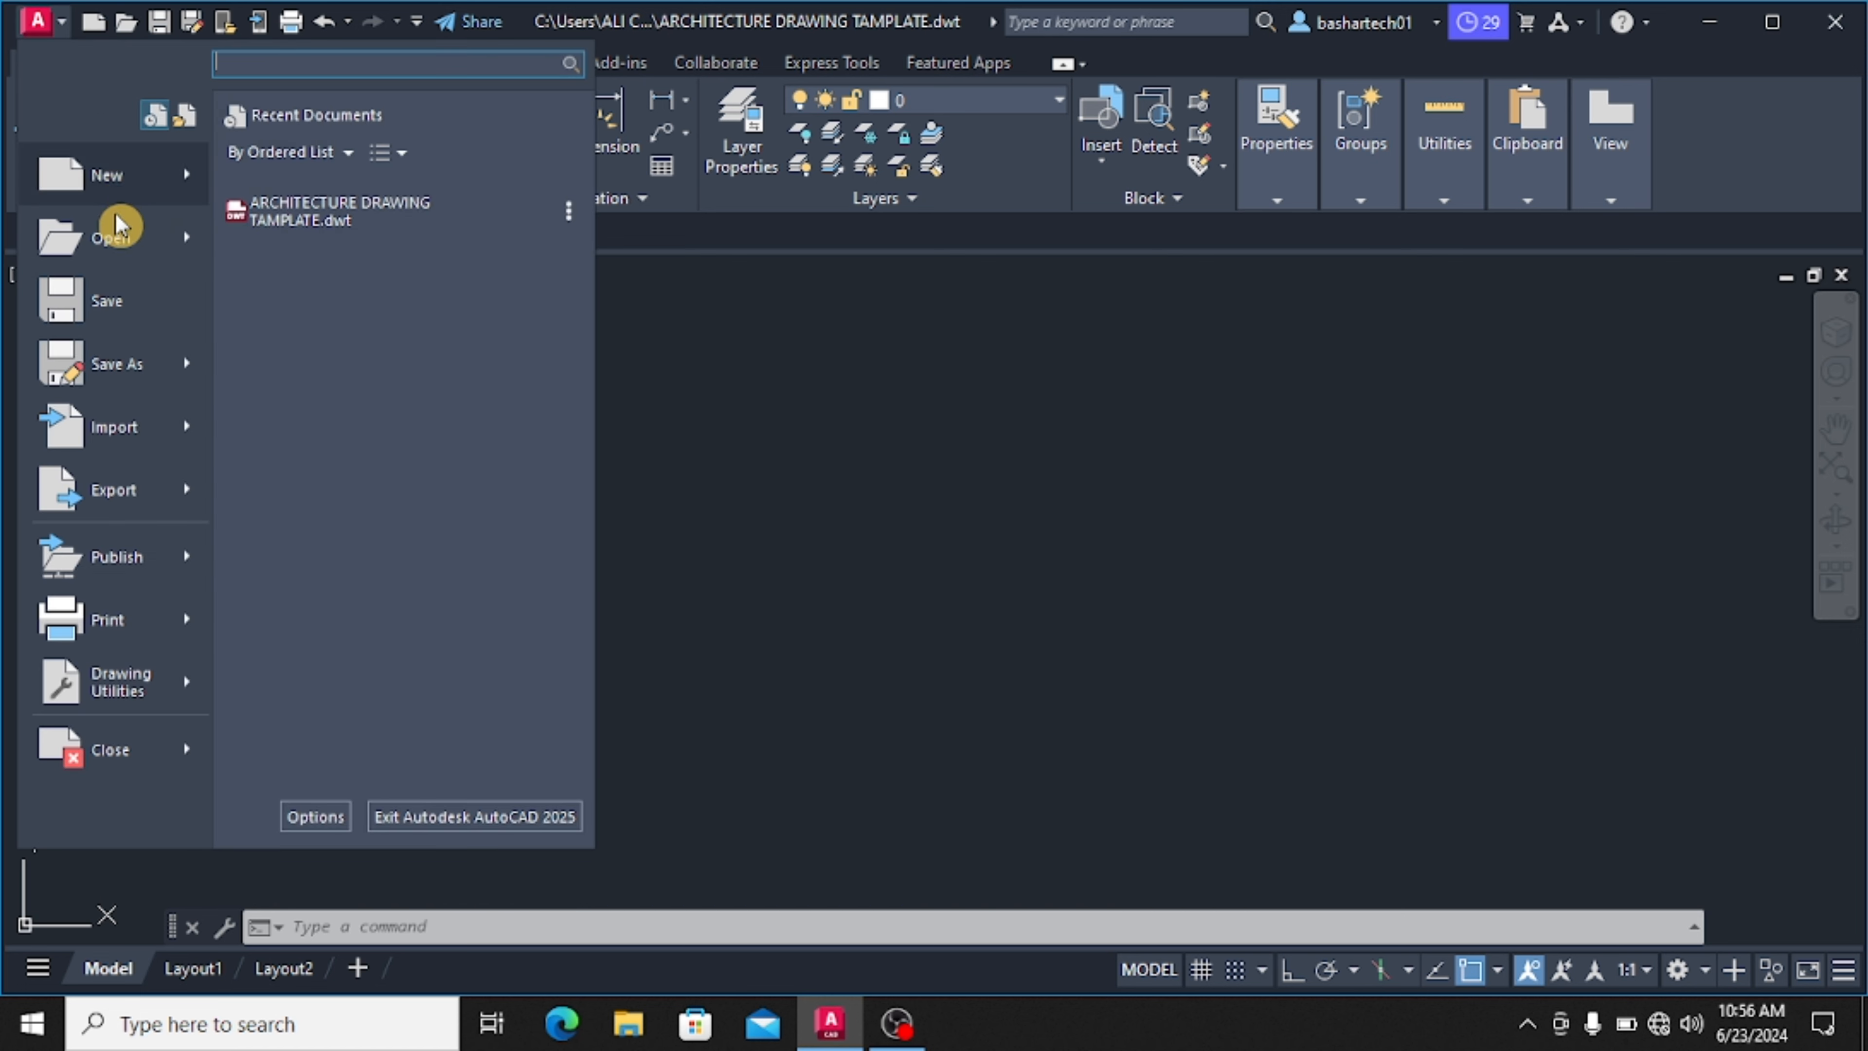
{"action": "mouse_move", "coordinate": [173, 181]}
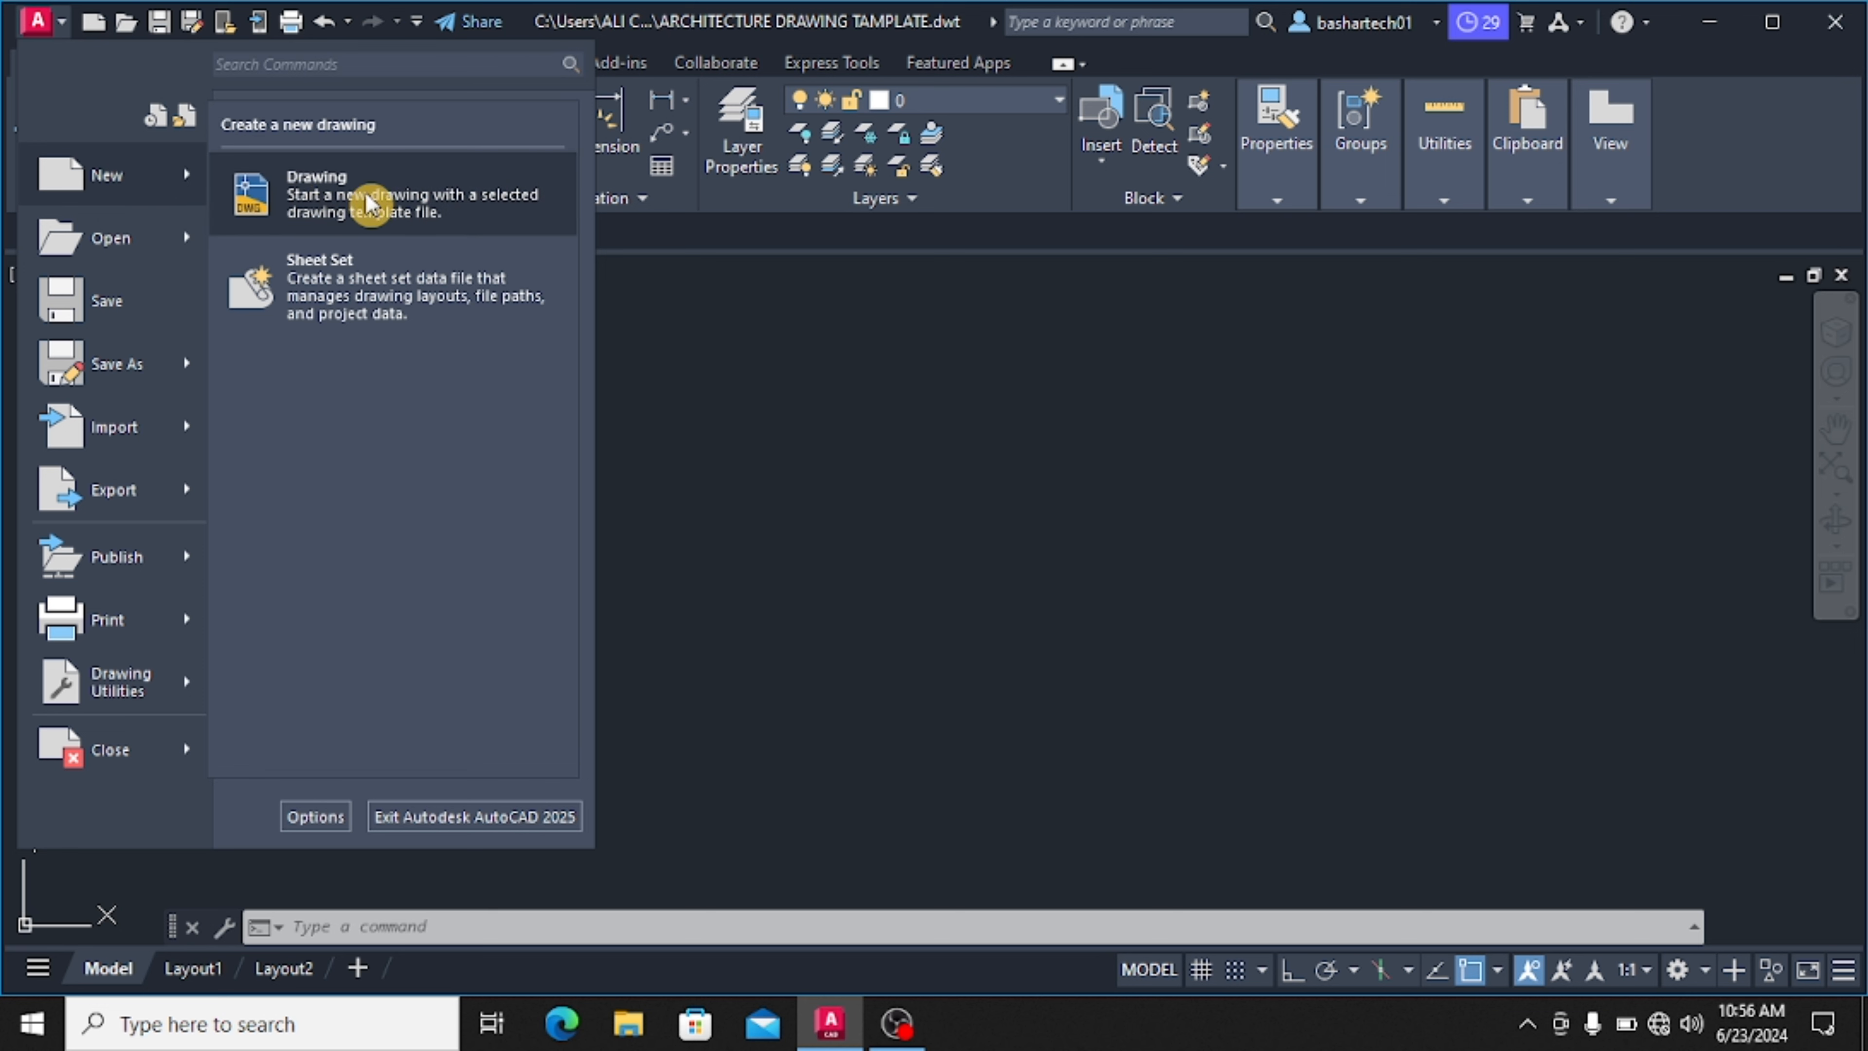
{"action": "left_click", "coordinate": [327, 205]}
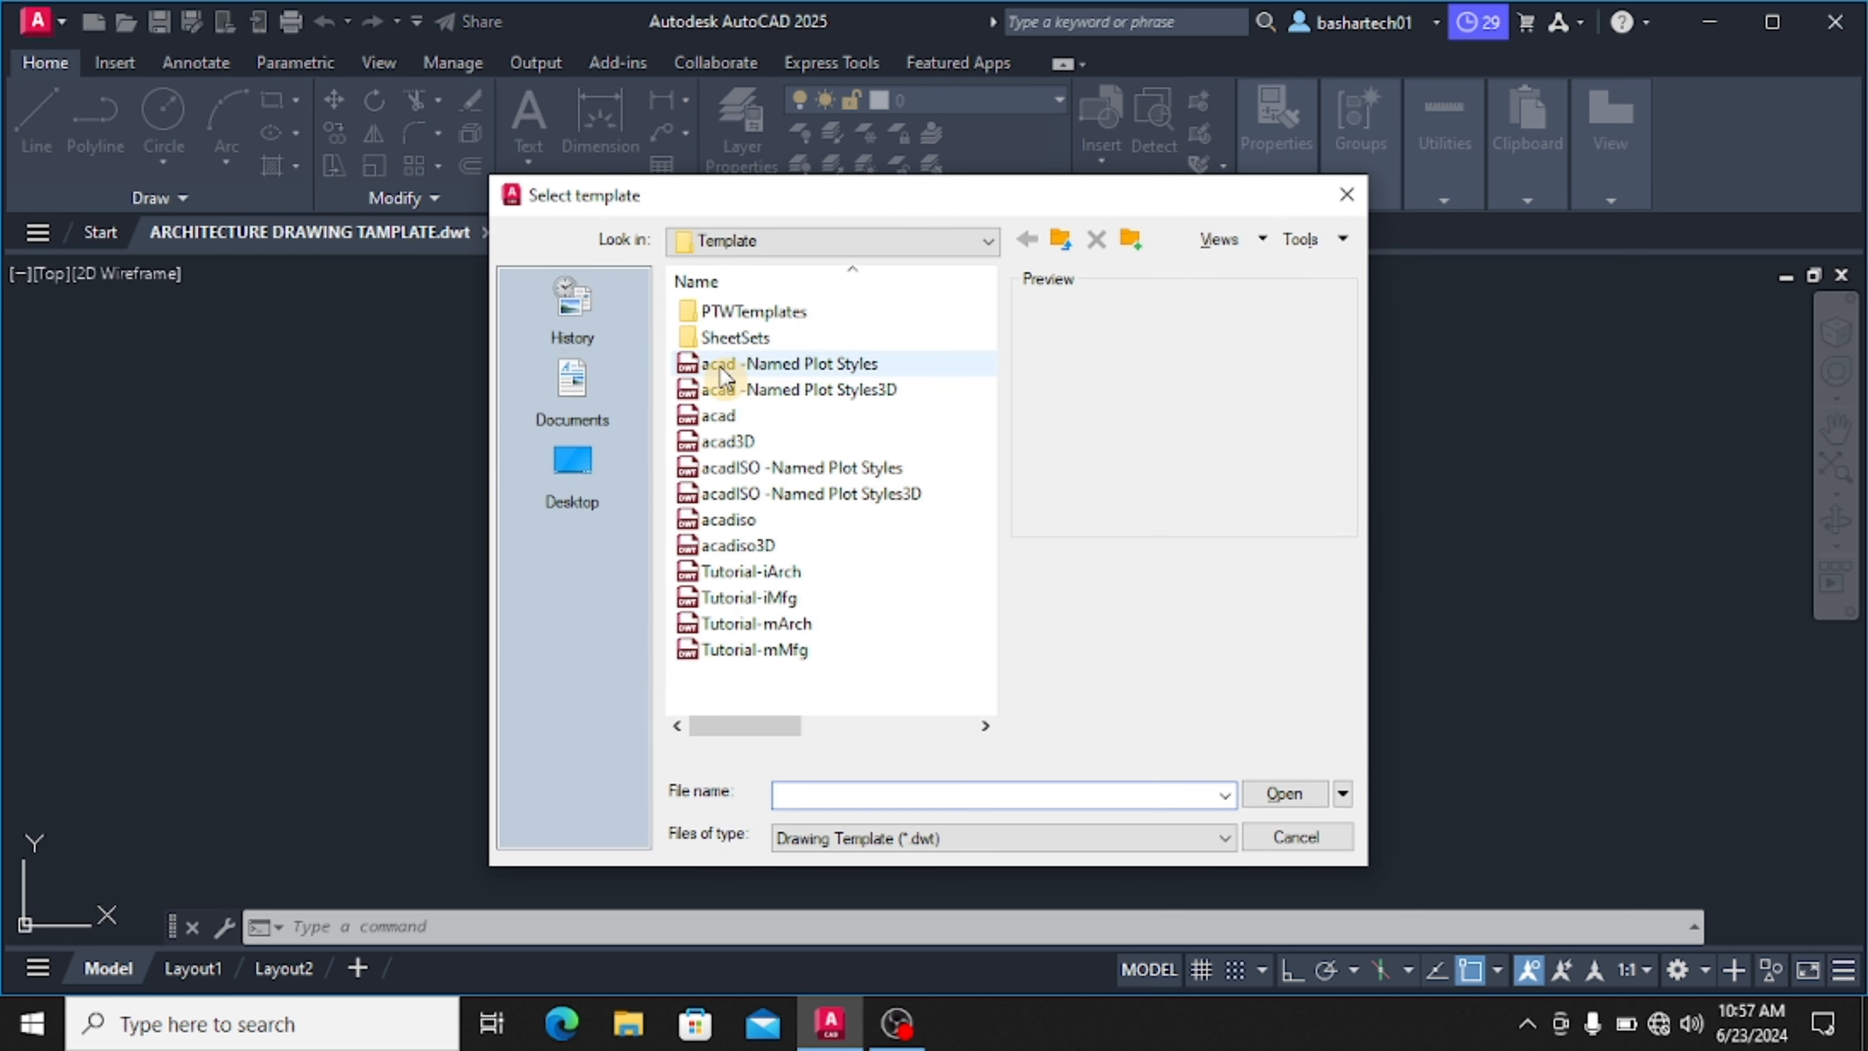
{"action": "left_click", "coordinate": [571, 464]}
{"action": "left_click", "coordinate": [772, 492]}
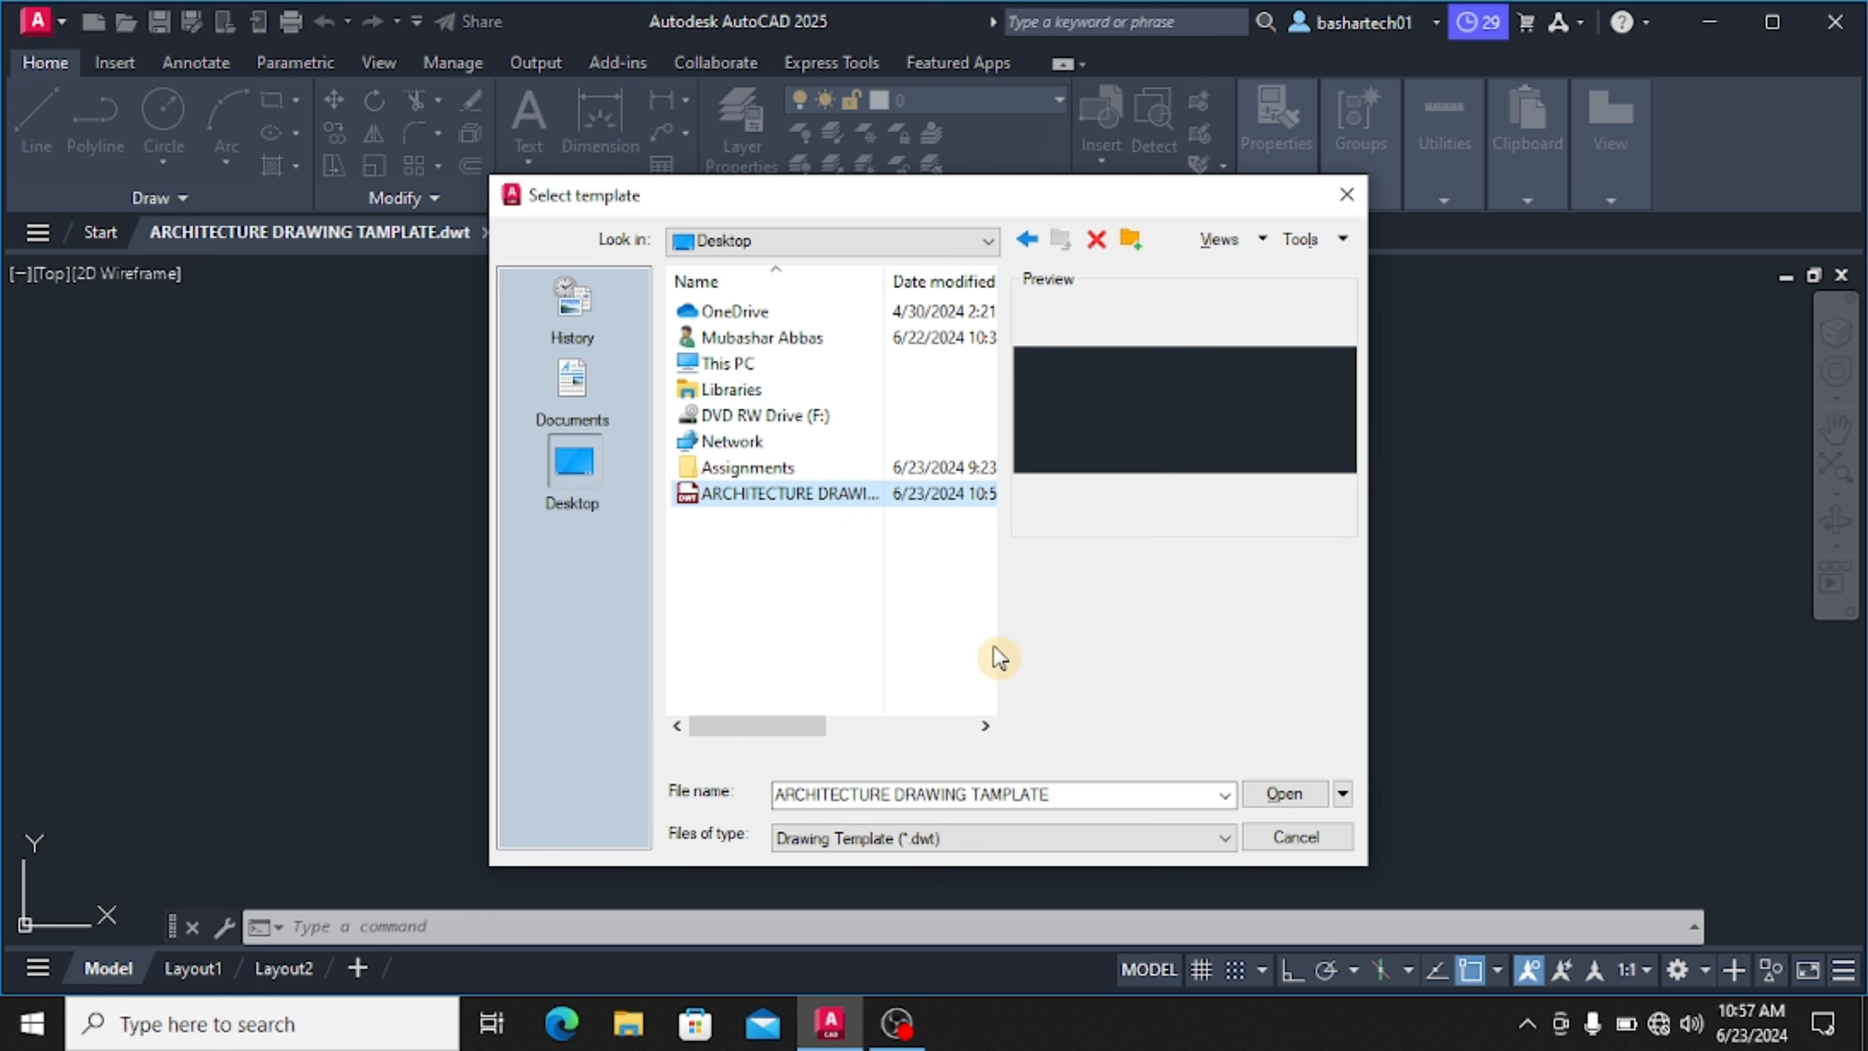
{"action": "left_click", "coordinate": [1286, 795]}
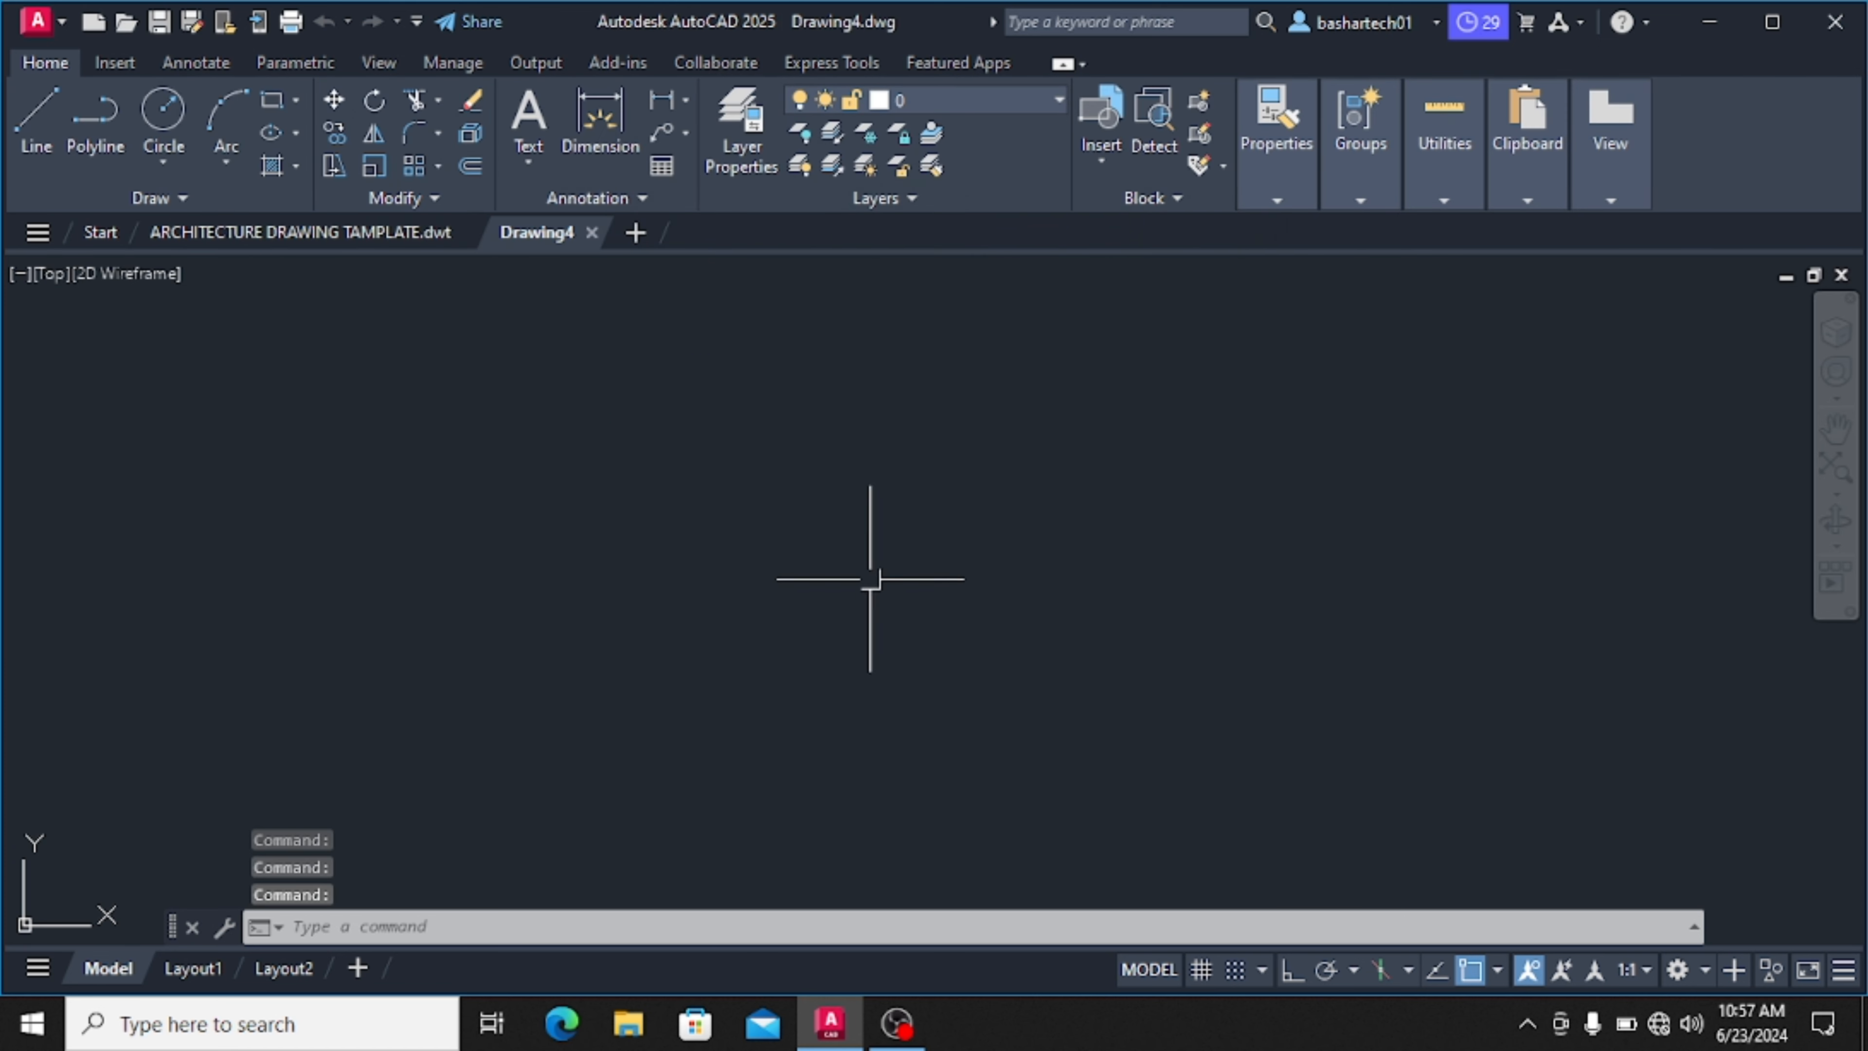